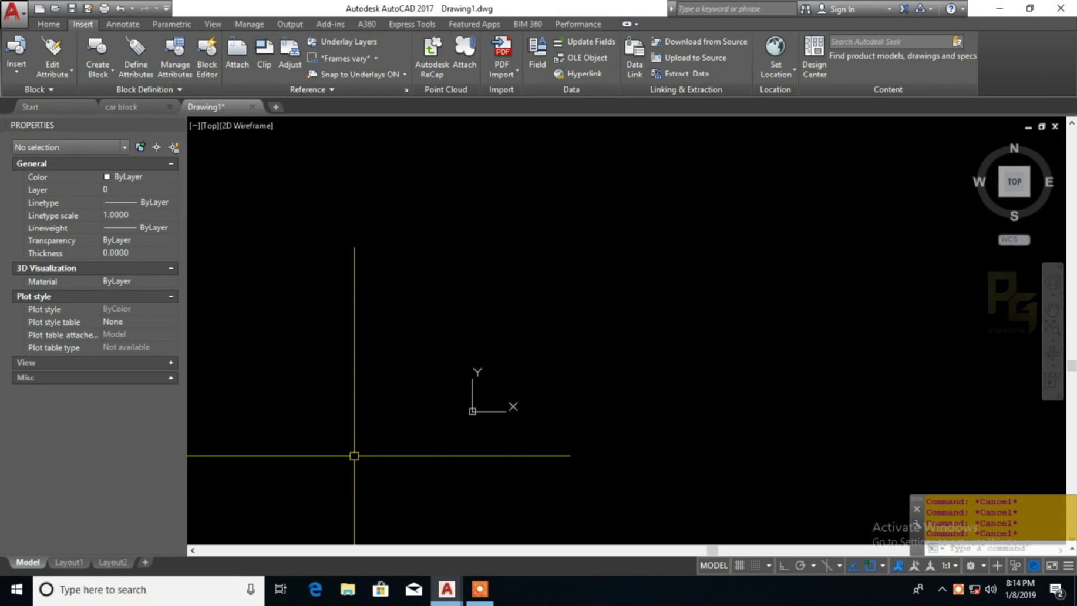
Draw a rectangle 50 units wide and 75 units high in the empty drawing area
middle_drag(380, 440, 293, 505)
middle_drag(464, 370, 381, 414)
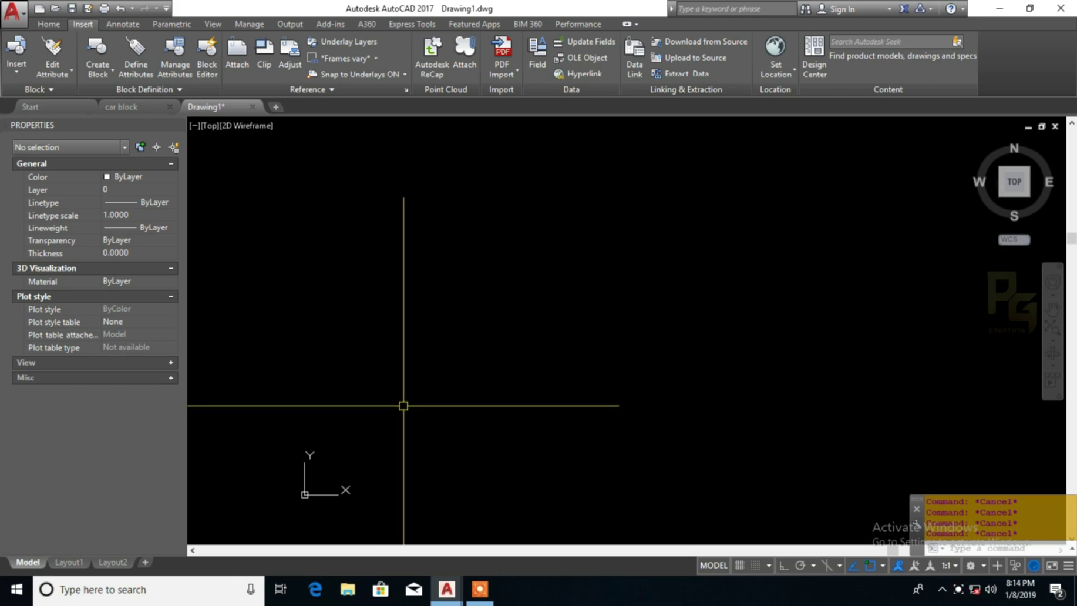
text(REC)
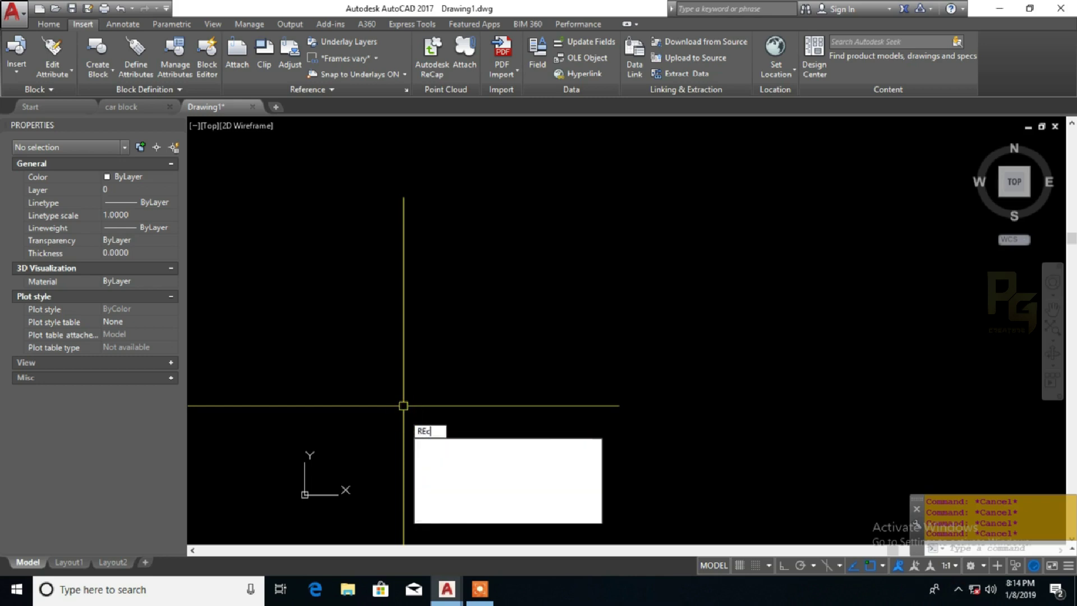
key(Return)
click(420, 422)
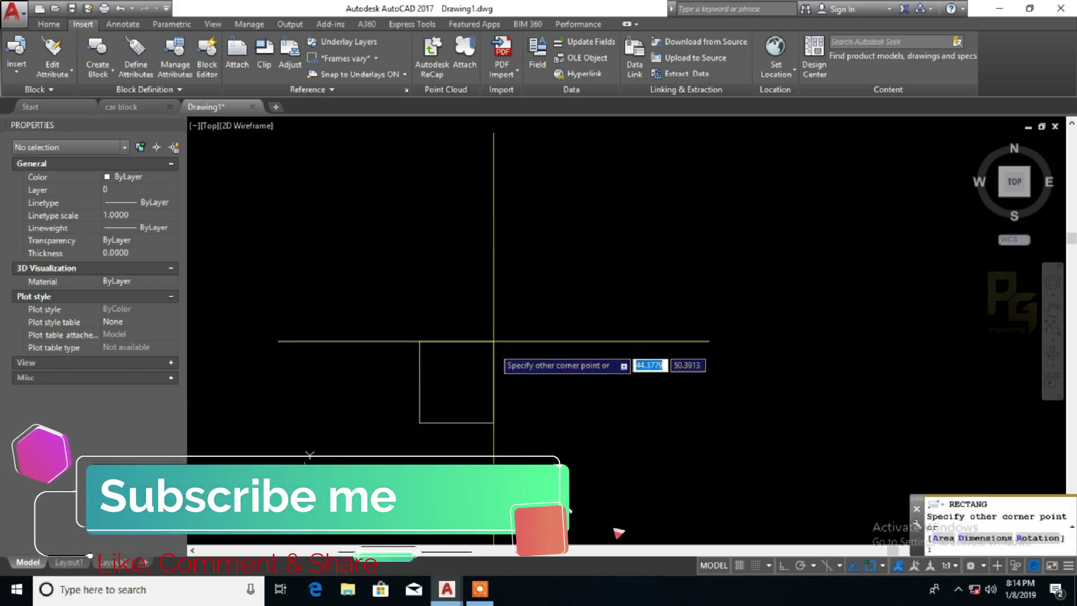
text(@5)
text(00)
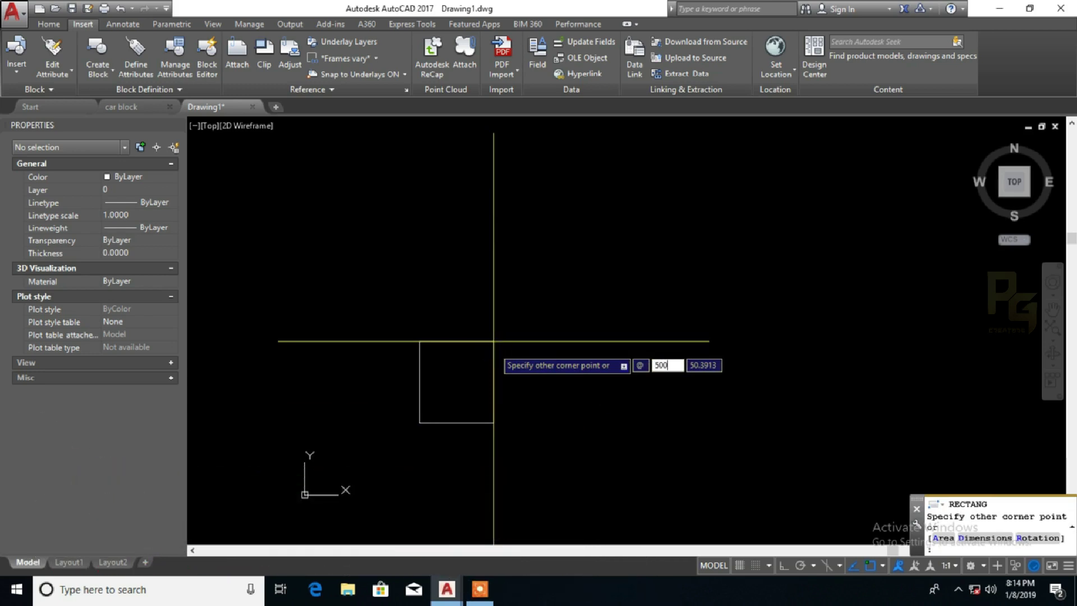
key(BackSpace)
key(Tab)
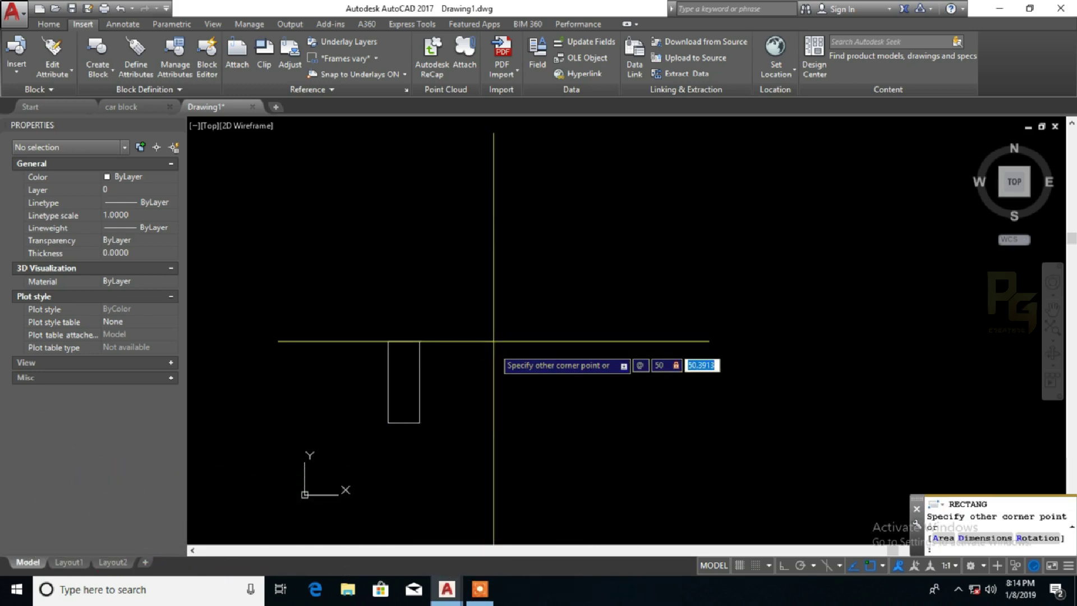
text(75)
key(Return)
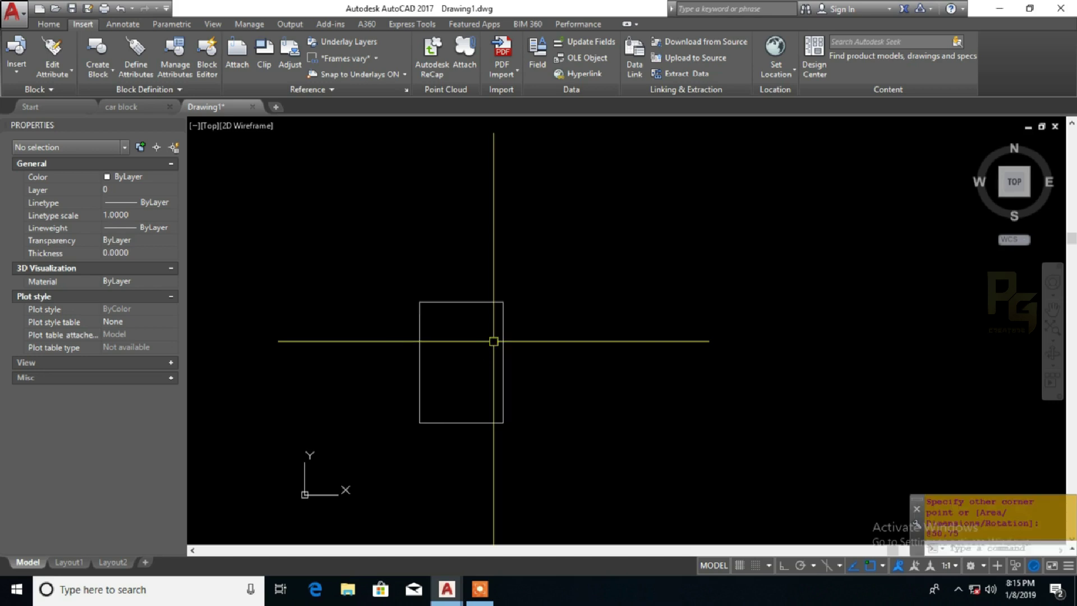
Hatch the rectangle's interior with the ANSI31 pattern
scroll(464, 322, up, 2)
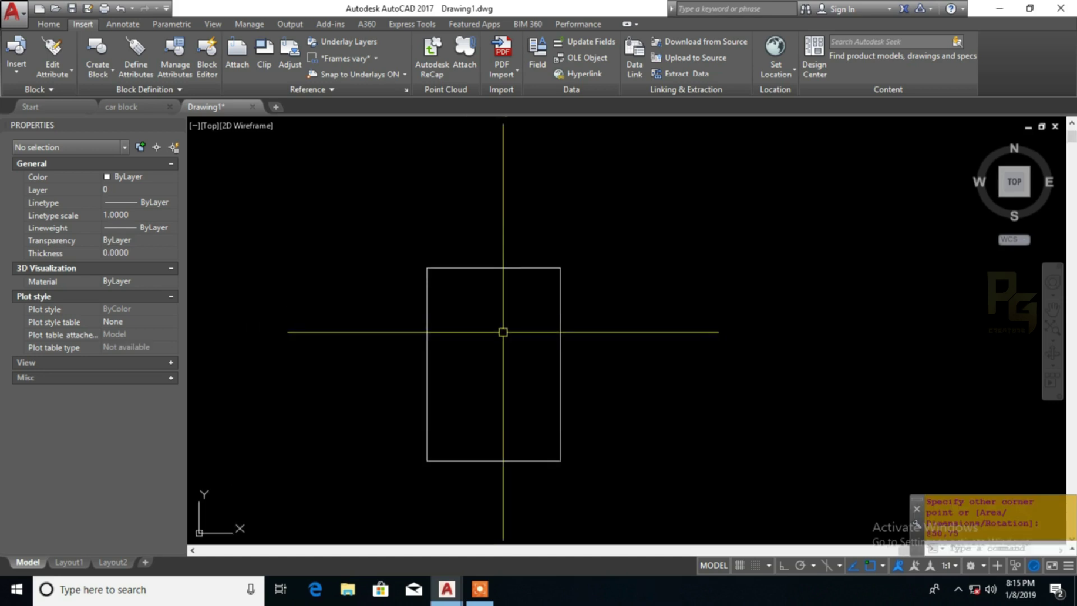
text(rec)
key(Return)
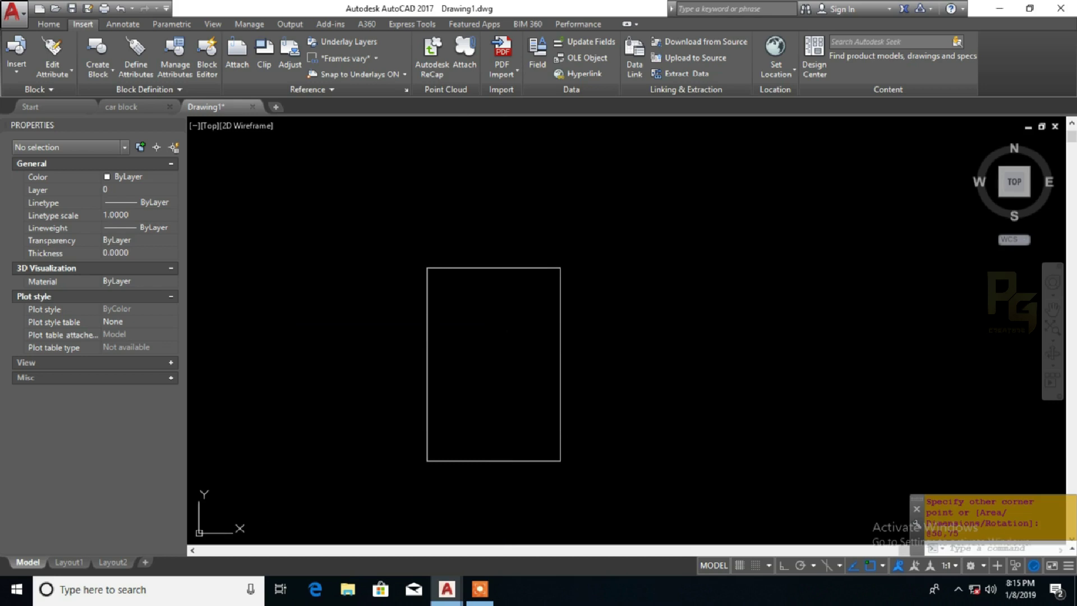
click(503, 328)
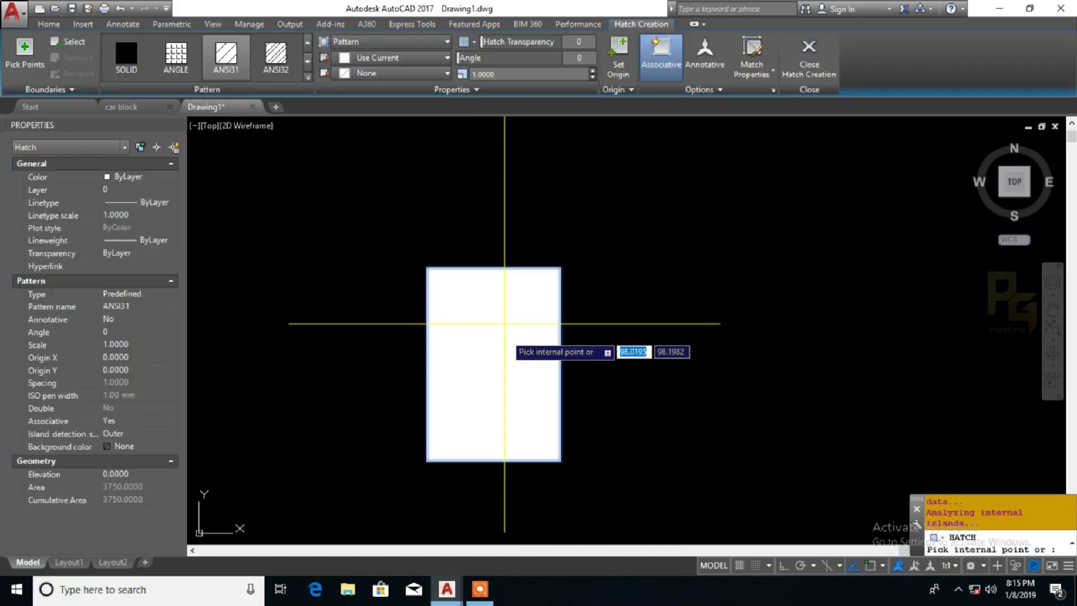
key(Return)
Set the pattern scale of the rectangle's hatch to 20
click(505, 324)
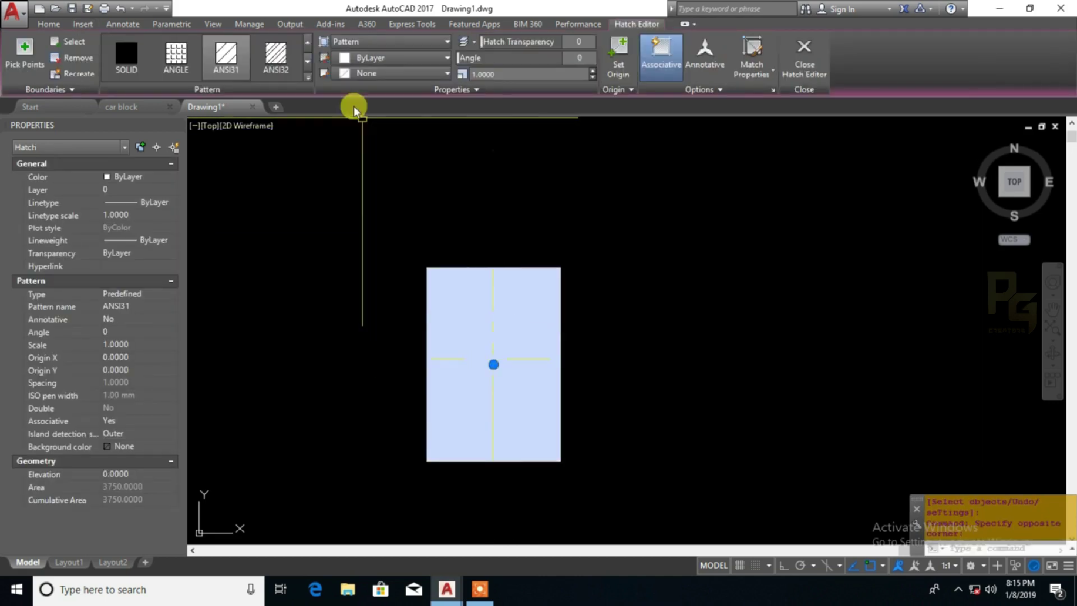
double_click(500, 73)
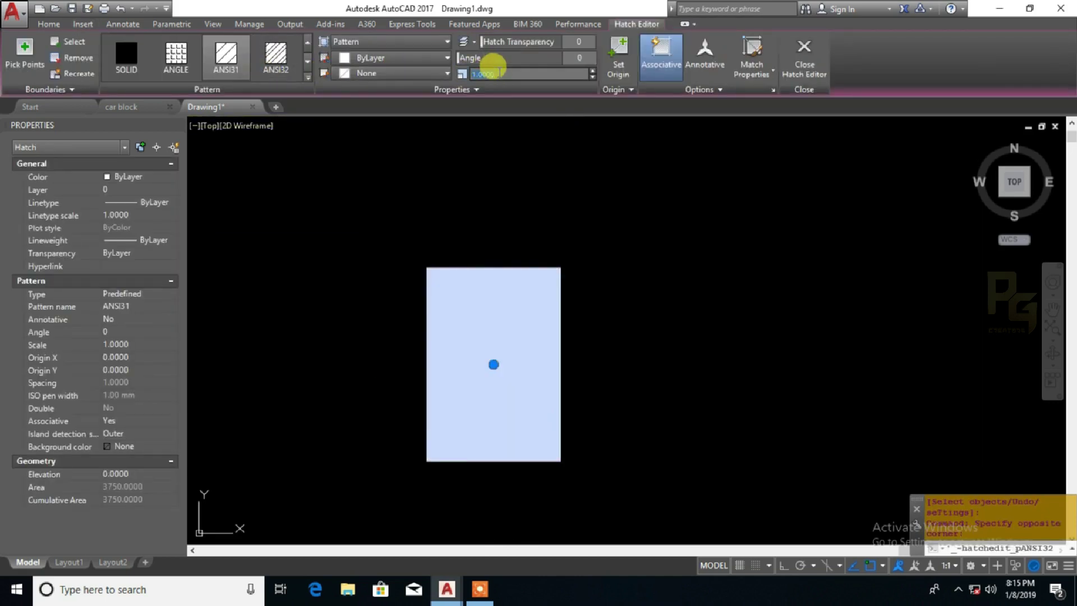
text(20)
key(Return)
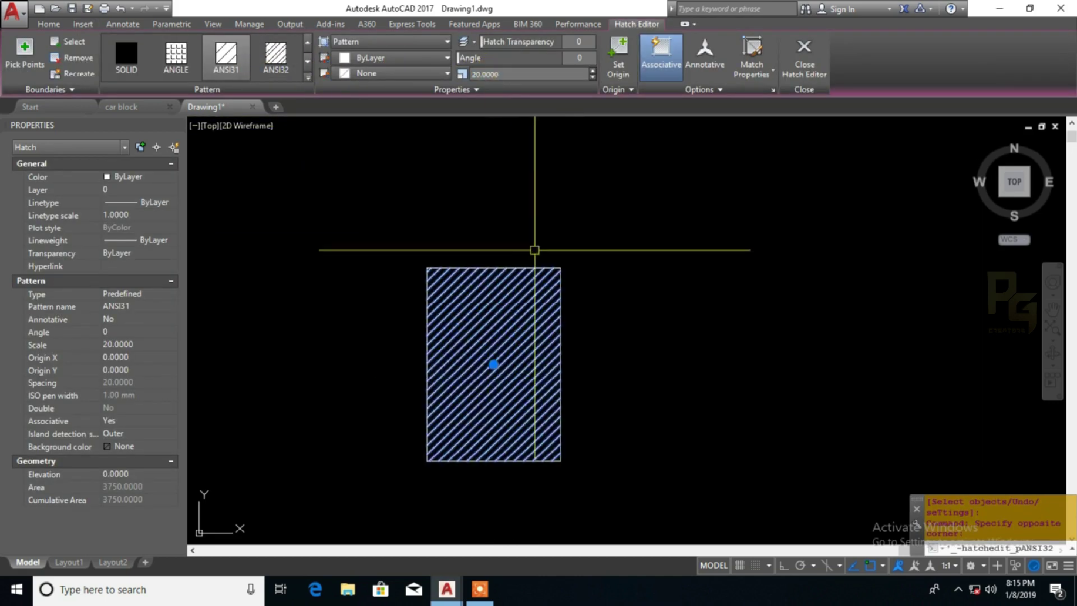
Change the color of both the hatch and the rectangle outline to Red
click(531, 304)
click(522, 225)
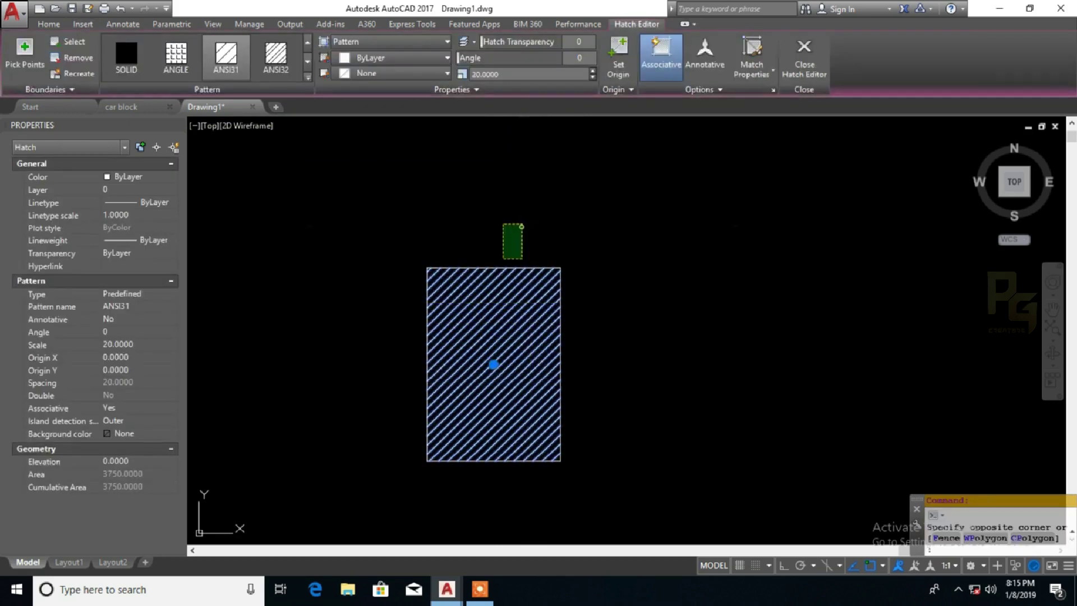
click(473, 307)
click(152, 176)
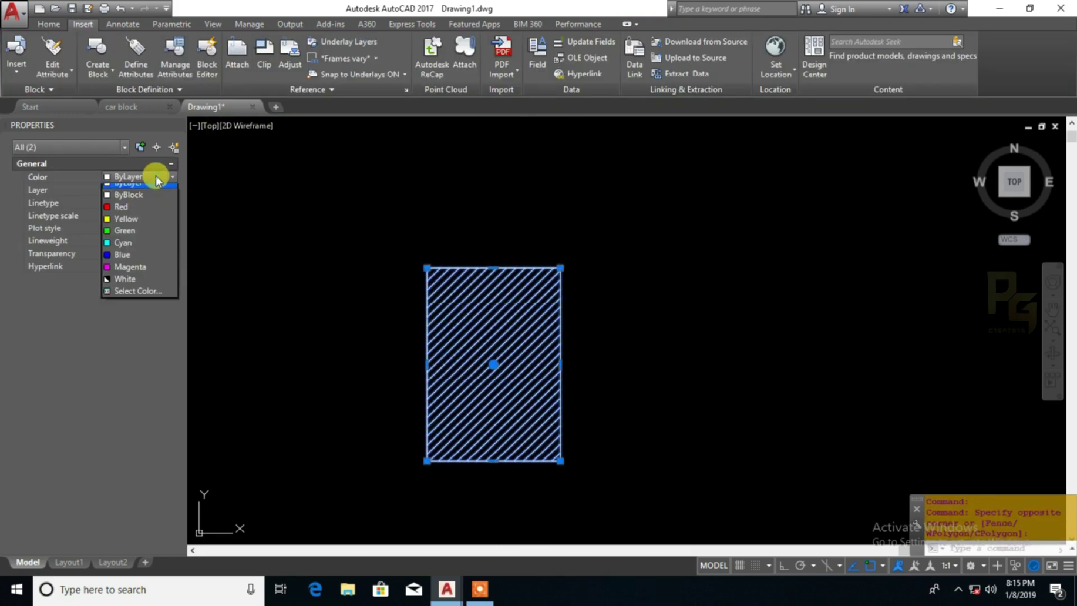
click(137, 211)
key(Escape)
Change the color of the rectangle outline alone to Green
click(452, 268)
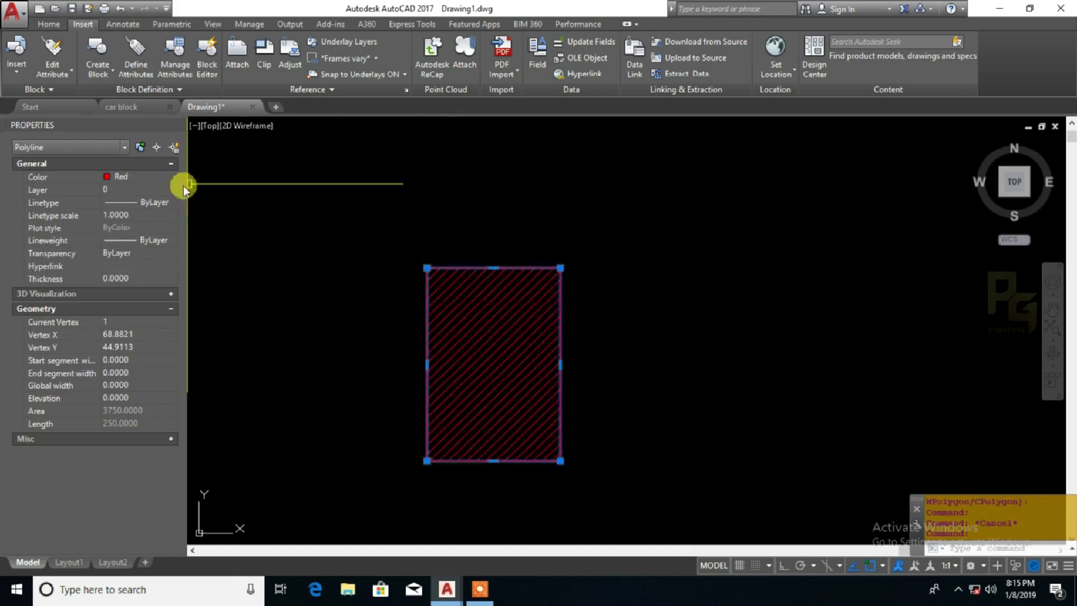
click(158, 176)
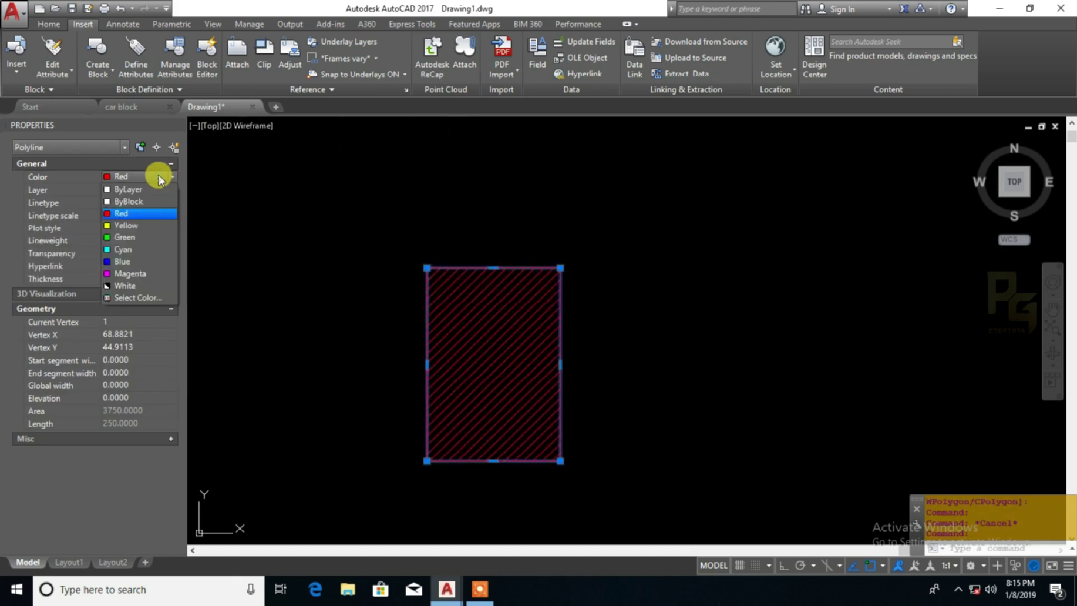
click(143, 237)
middle_drag(628, 281, 668, 260)
key(Escape)
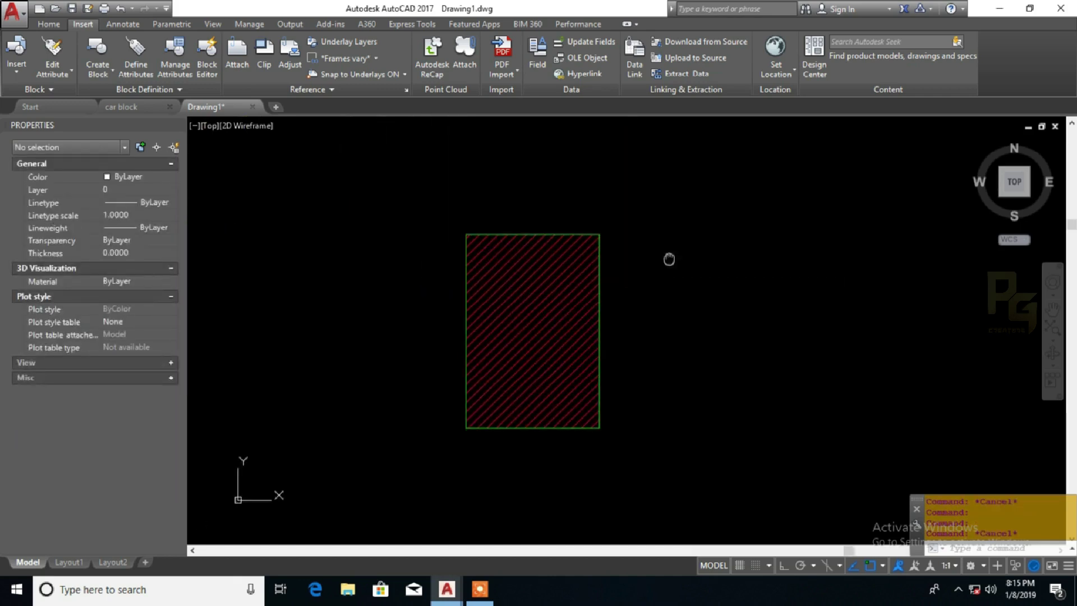
Define the outline and hatch as a block named Block01, with its base point at the rectangle's lower-left corner
click(663, 262)
click(569, 305)
text(B)
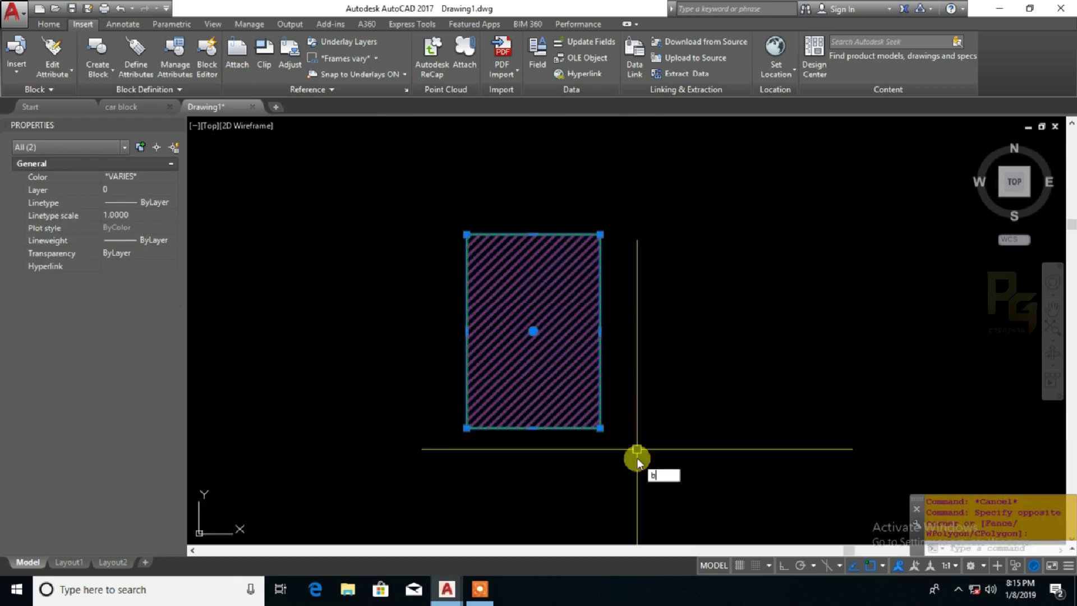
key(Return)
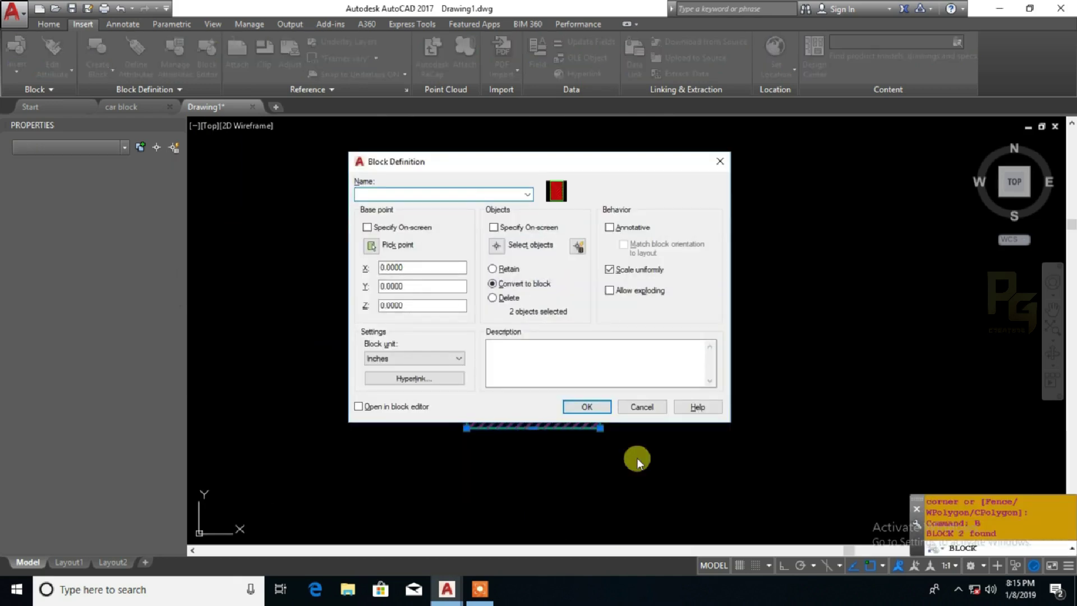
text(block)
text(B)
text(01)
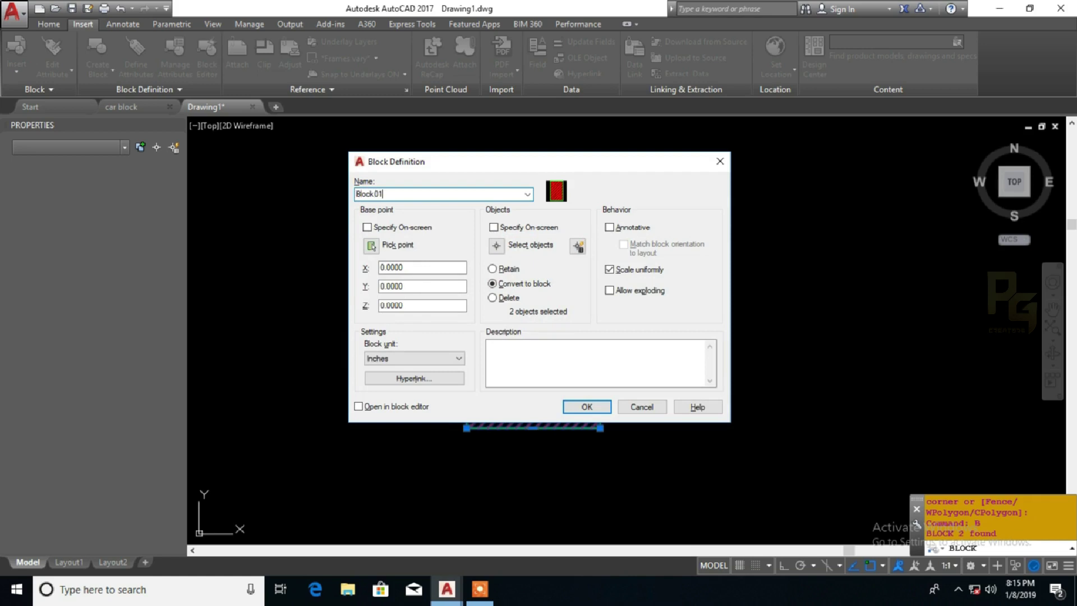
click(370, 246)
click(467, 428)
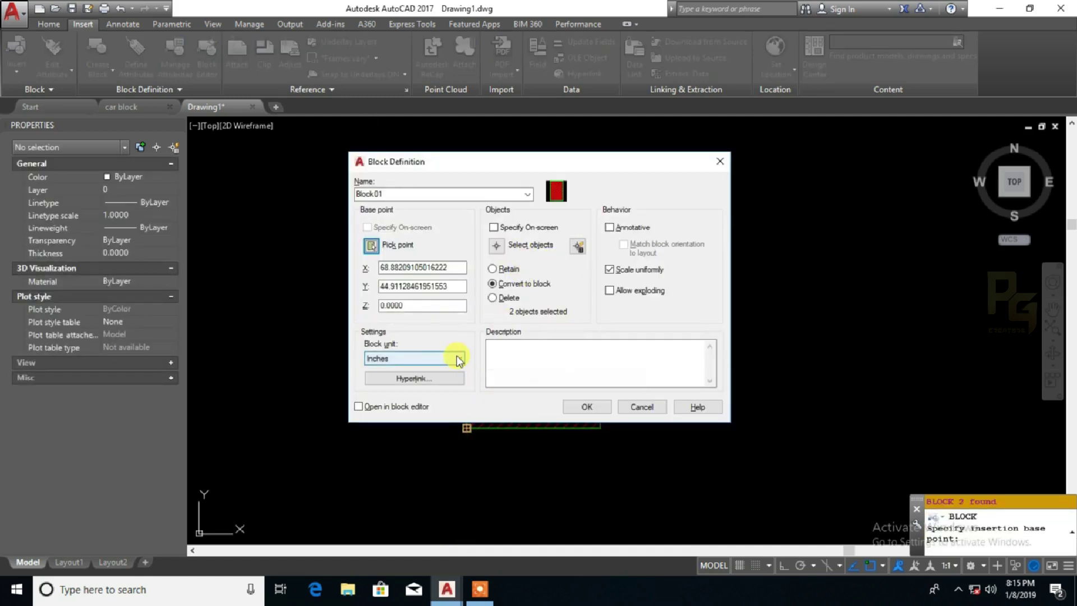
click(592, 407)
Open the hatched rectangle block in the Block Editor
click(577, 329)
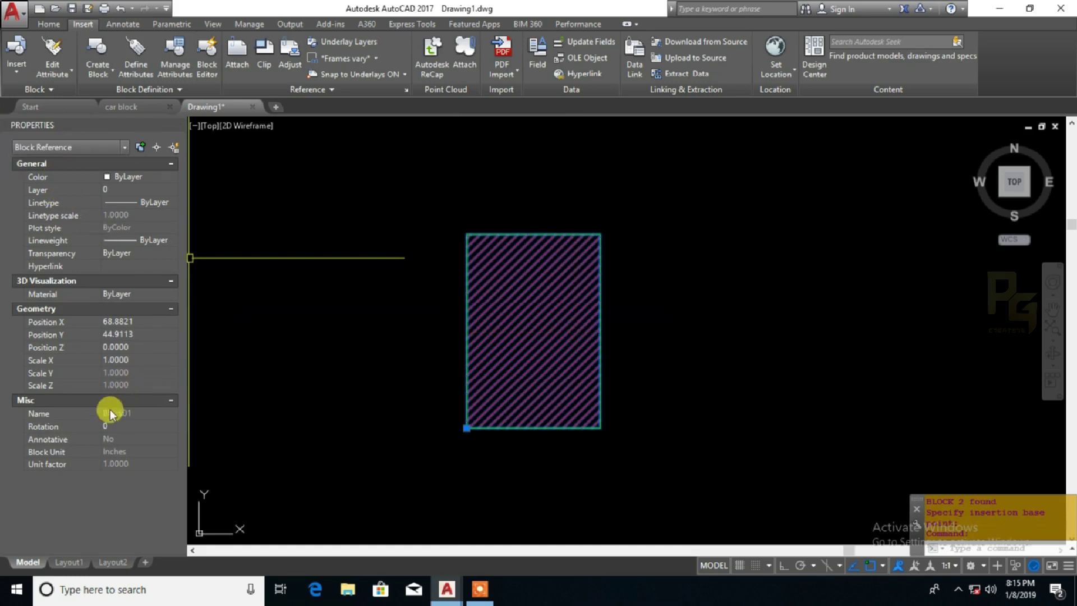
right_click(539, 258)
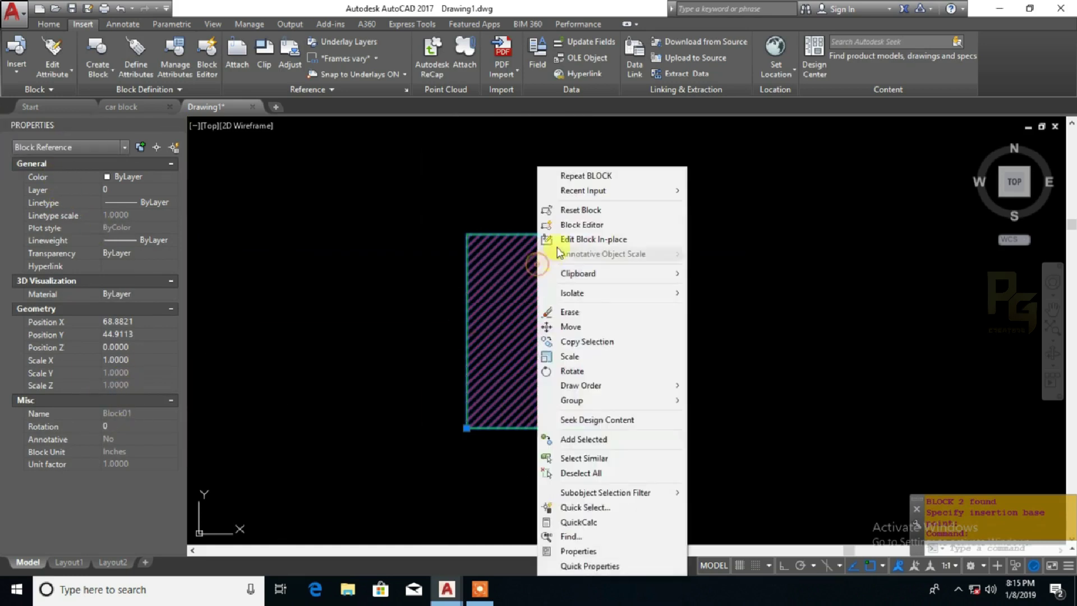
click(597, 226)
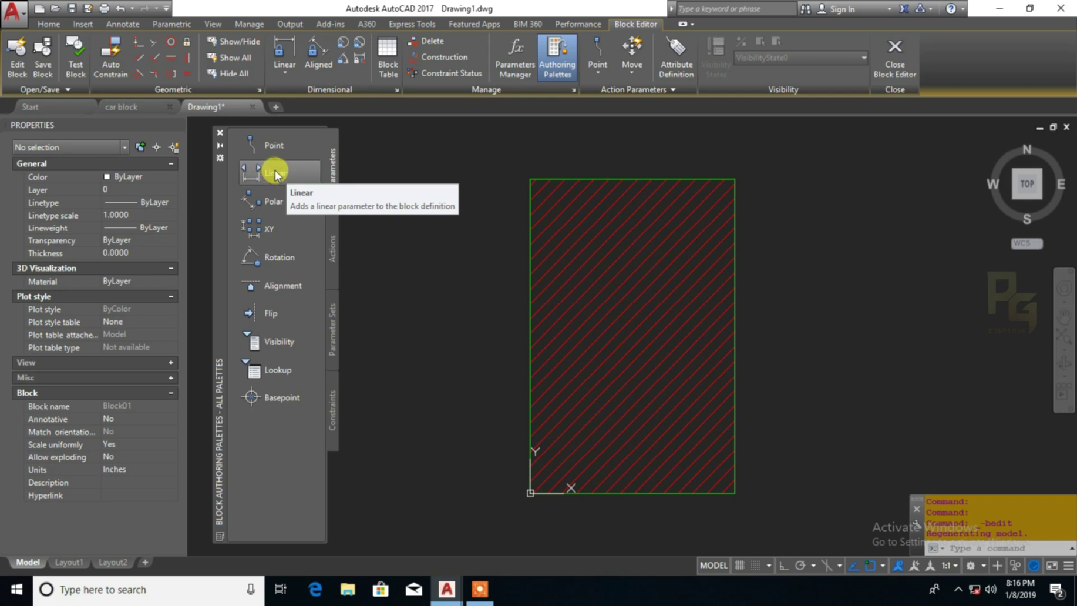
Add a linear parameter from the rectangle's lower-right to its upper-right corner, with its label about 24.5 units outside the edge
click(275, 174)
middle_drag(633, 335, 547, 330)
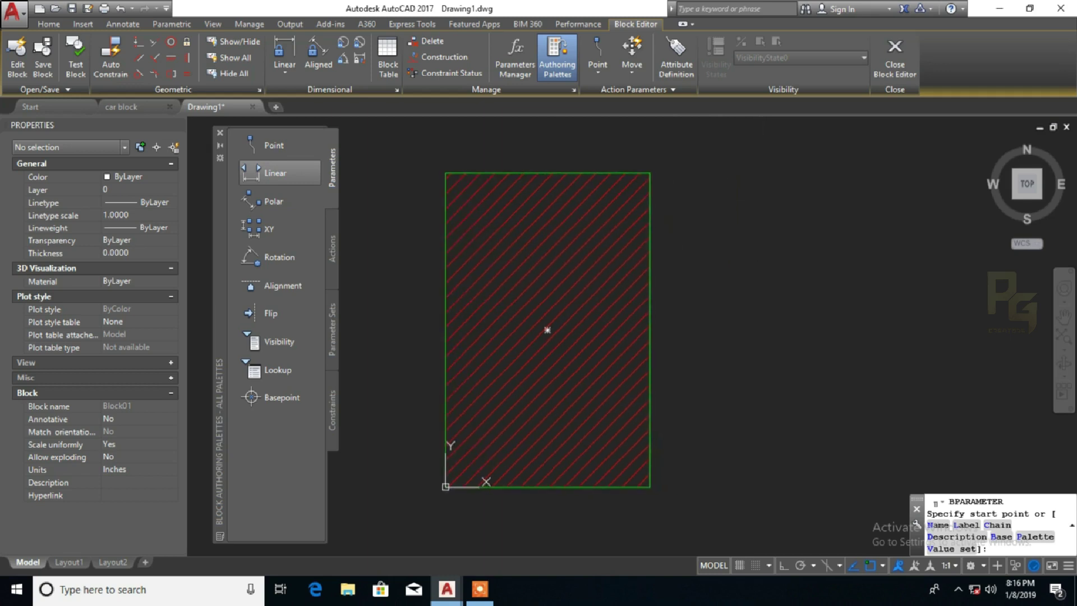
click(651, 482)
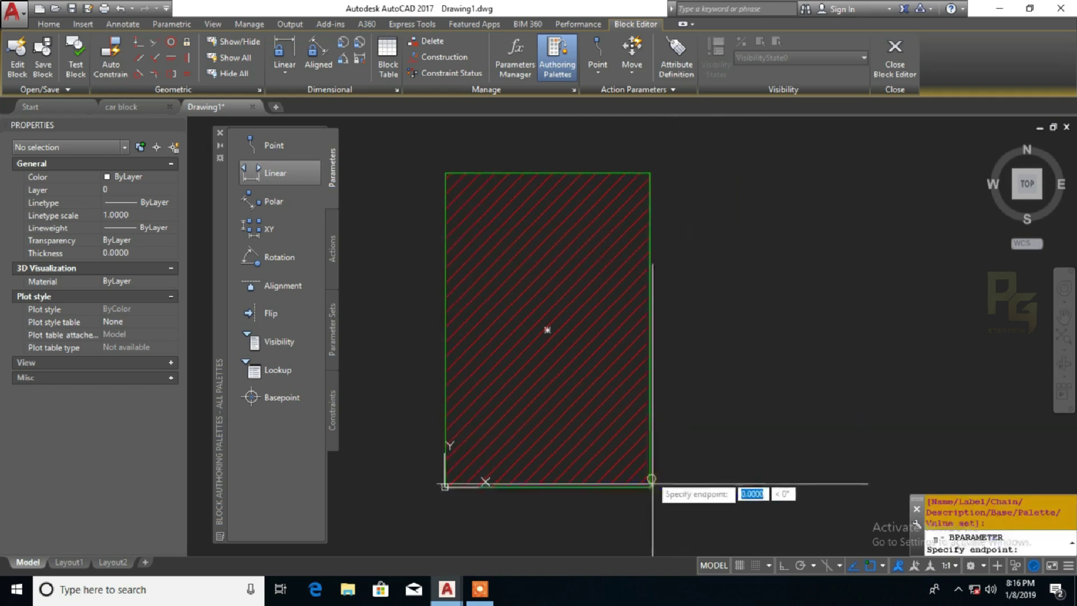
click(650, 173)
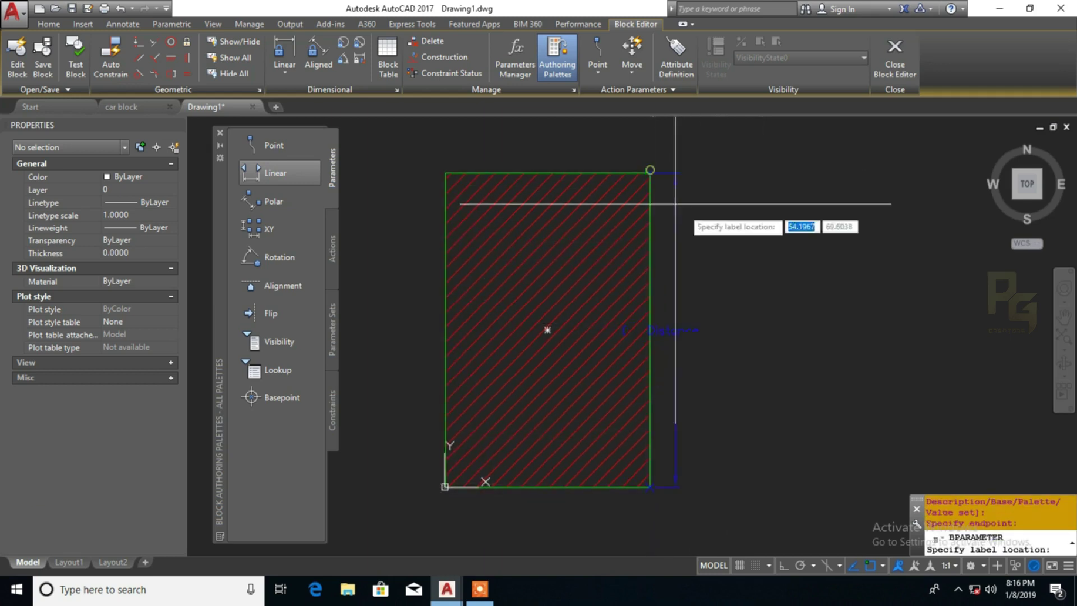
click(751, 247)
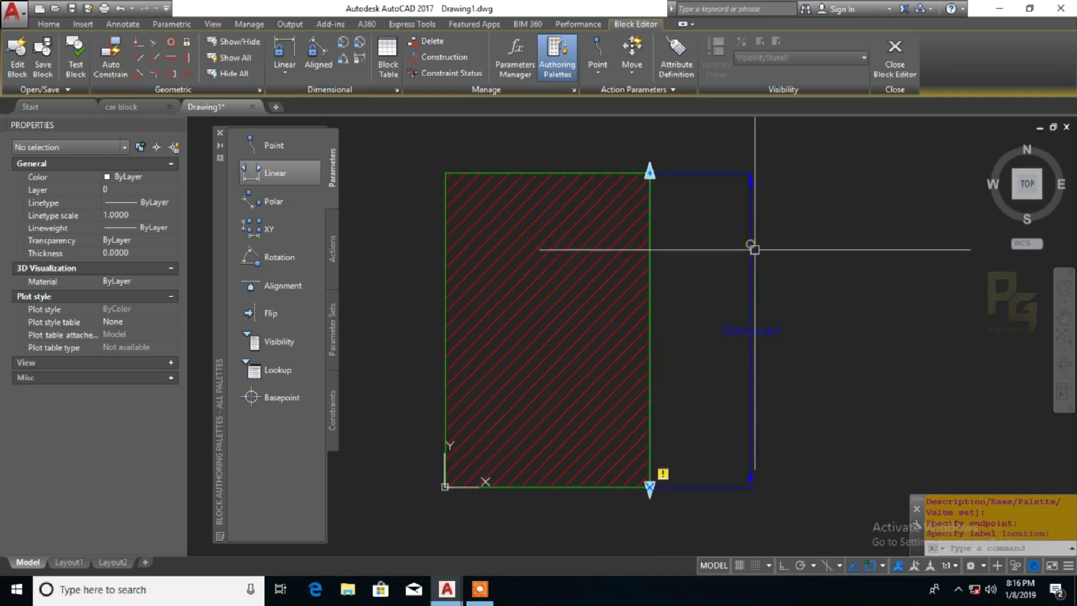
Rename the vertical linear parameter's distance to Height
click(764, 331)
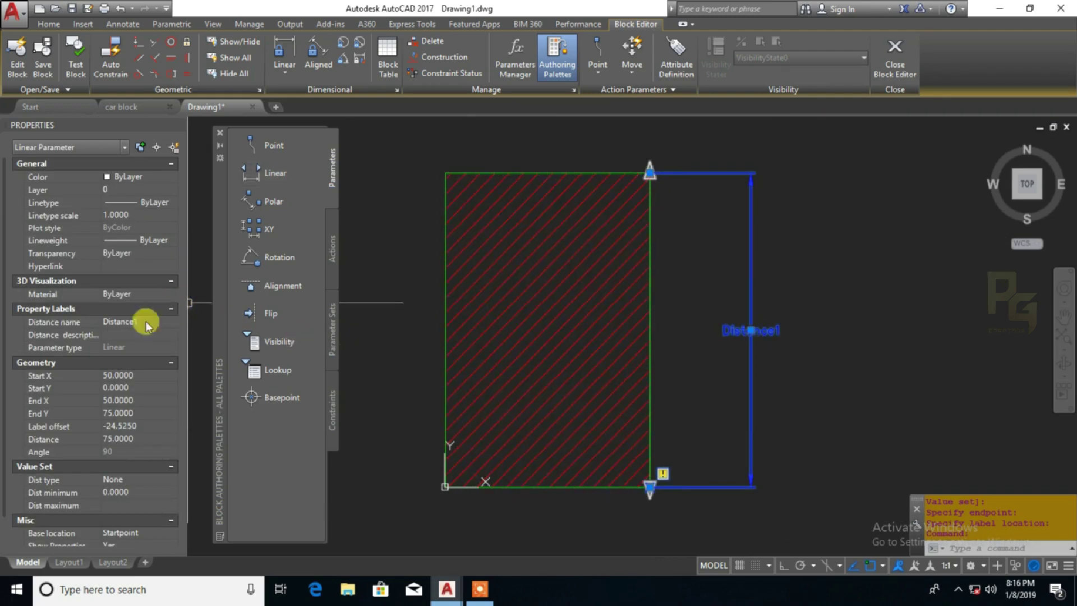
click(171, 281)
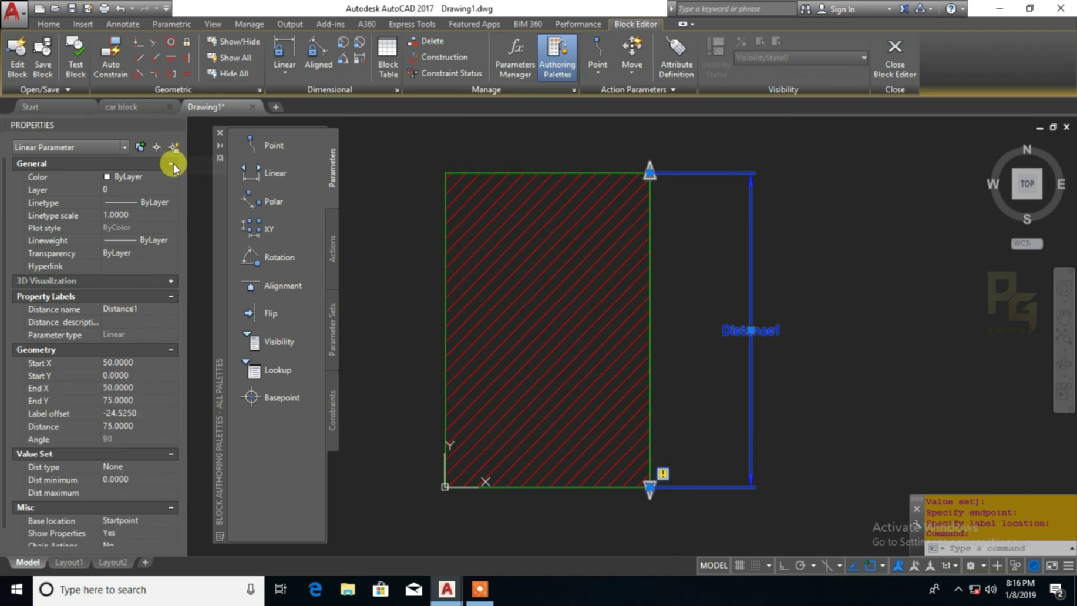
click(172, 164)
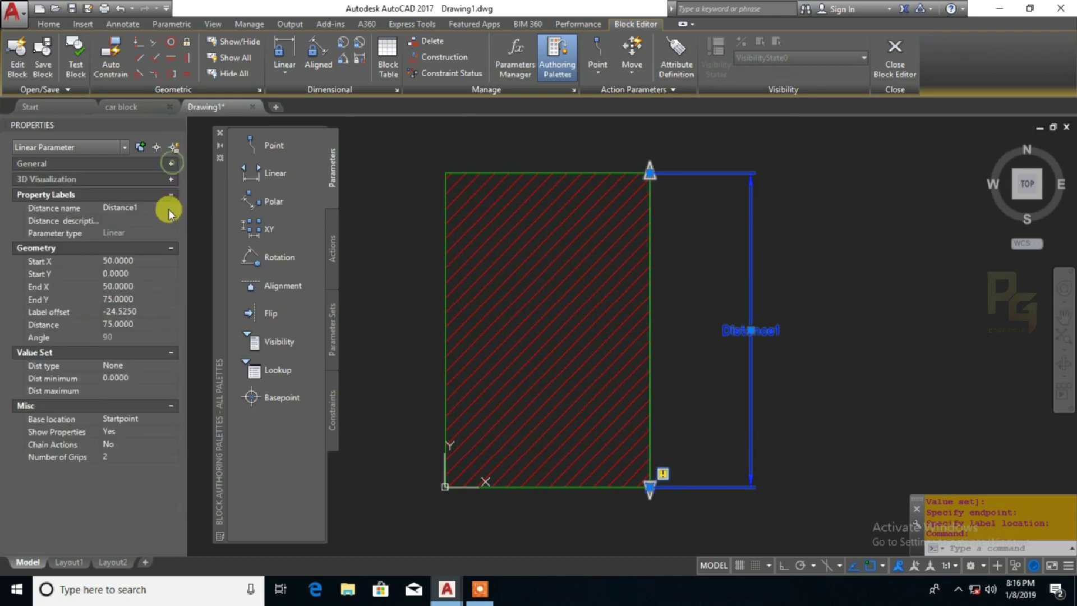
click(128, 208)
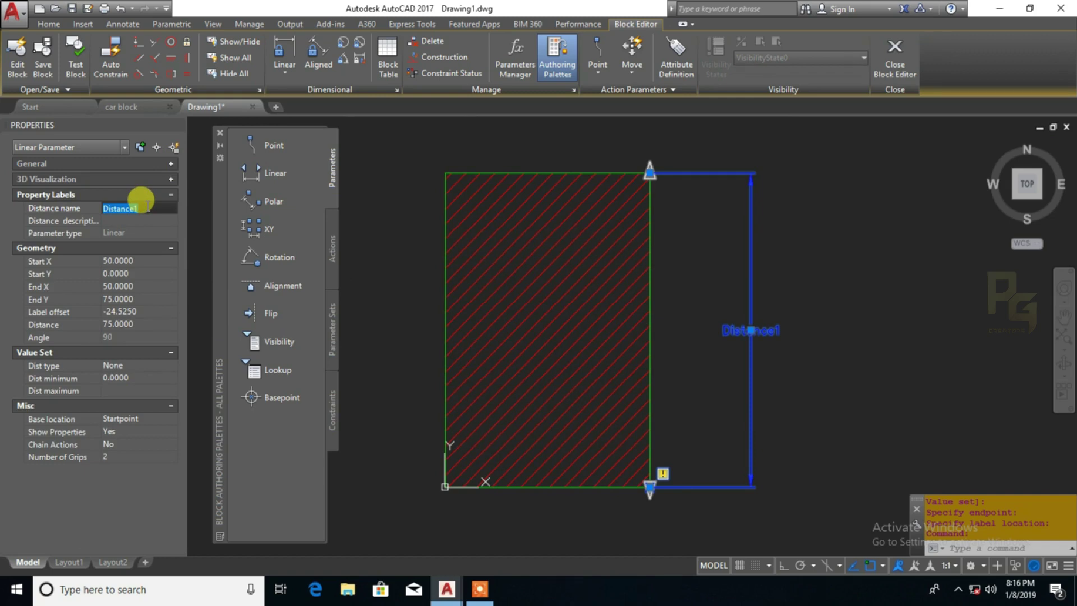
text(Hei)
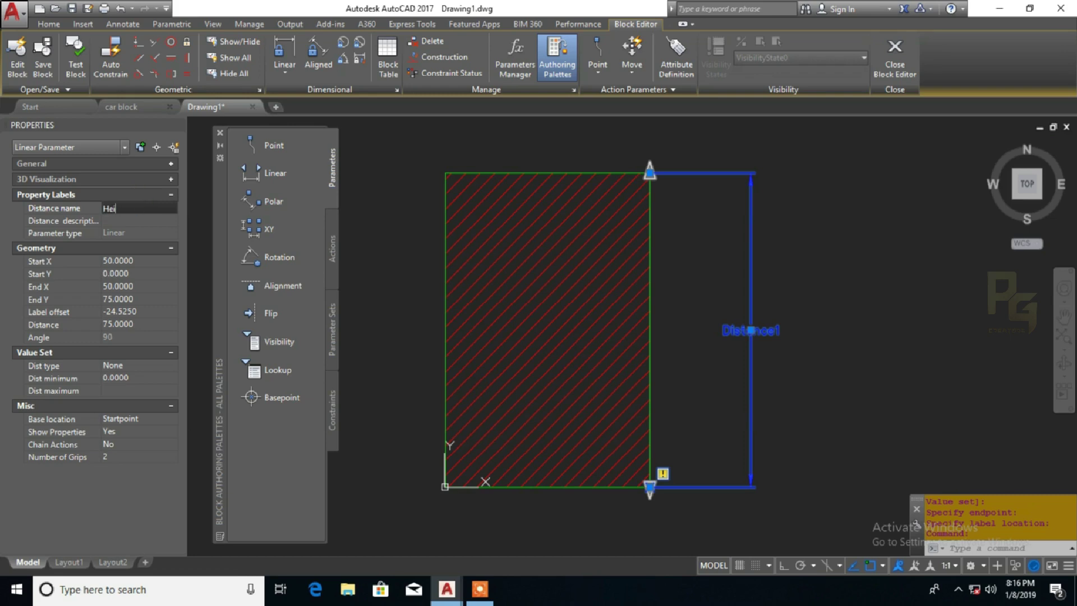
text(ght)
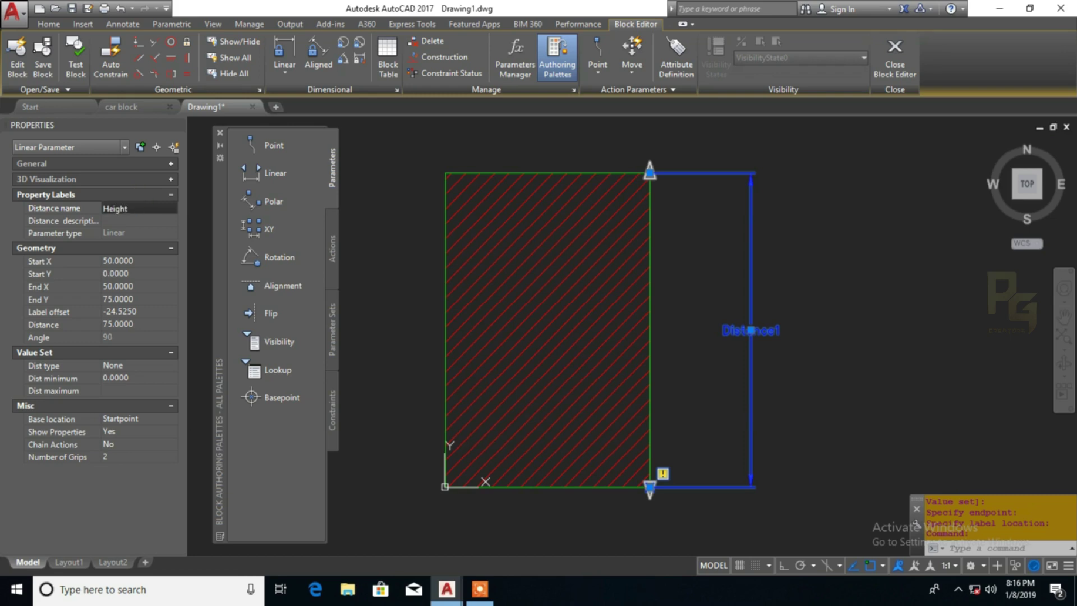
click(121, 220)
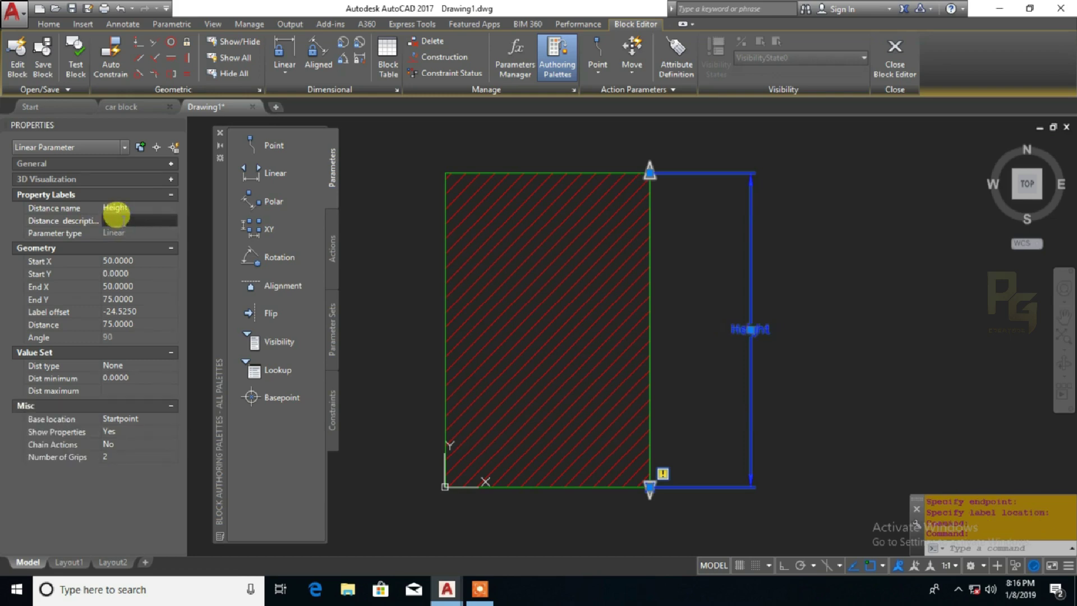
Set the linear parameter's distance description to Block Height and deselect the parameter
text(Cl)
text(Block)
text( Height)
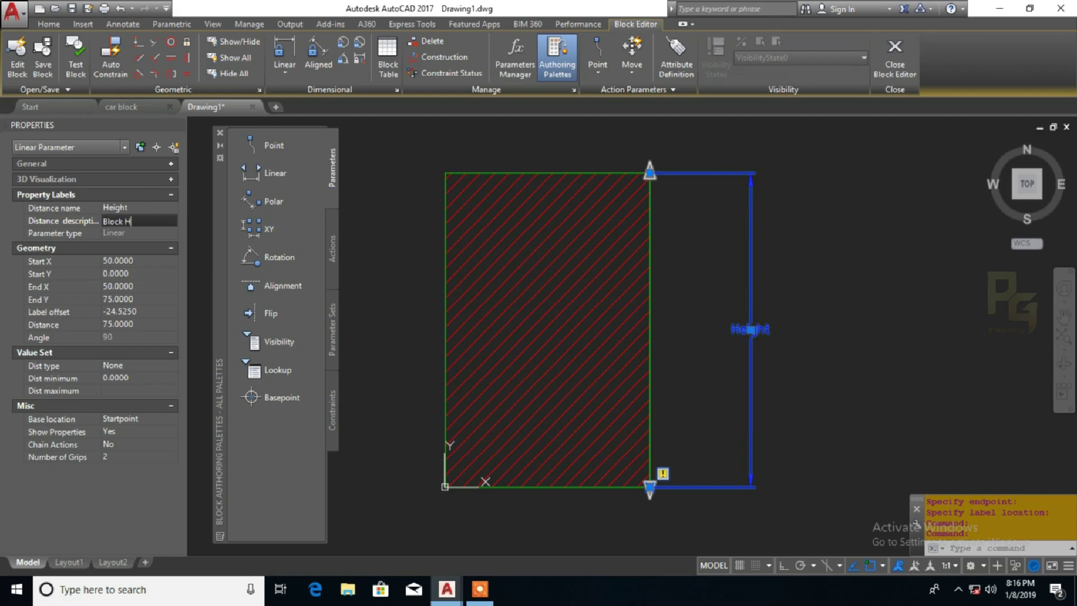
key(Return)
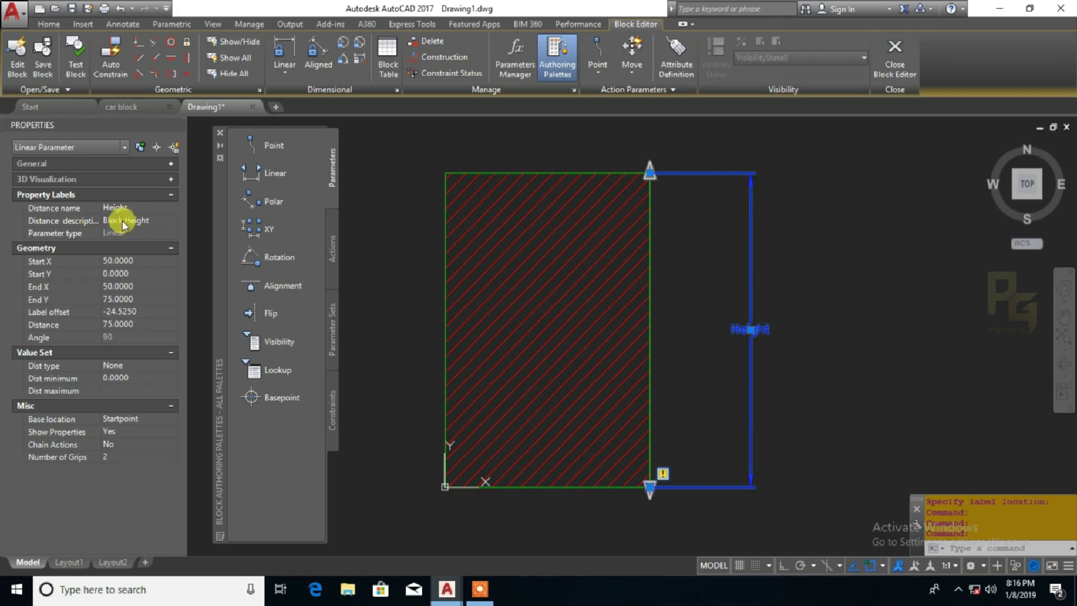
key(Escape)
scroll(755, 337, up, 4)
click(748, 347)
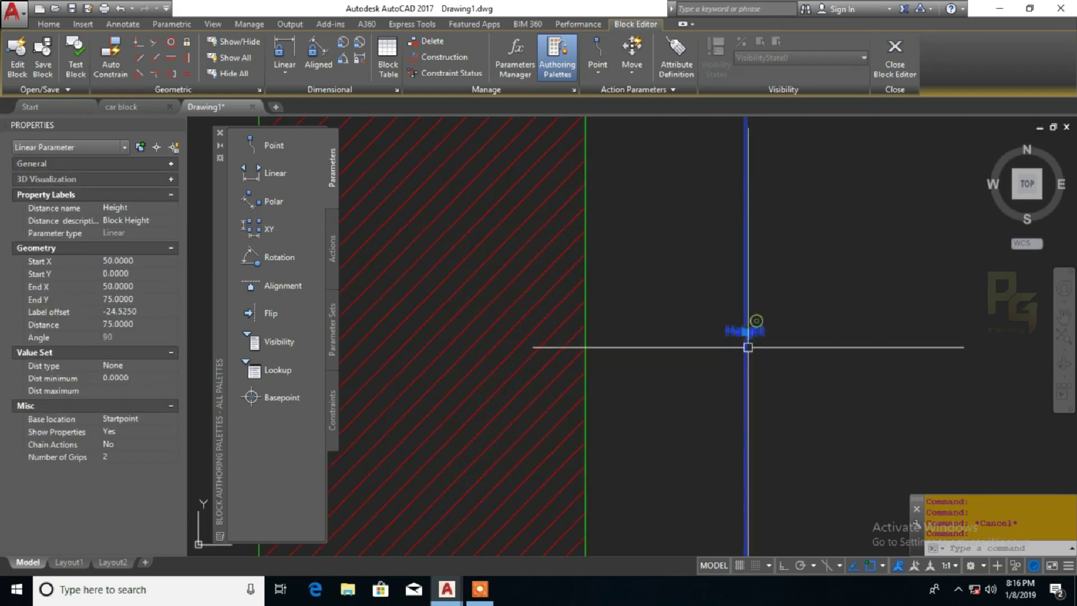
scroll(748, 347, down, 5)
key(Escape)
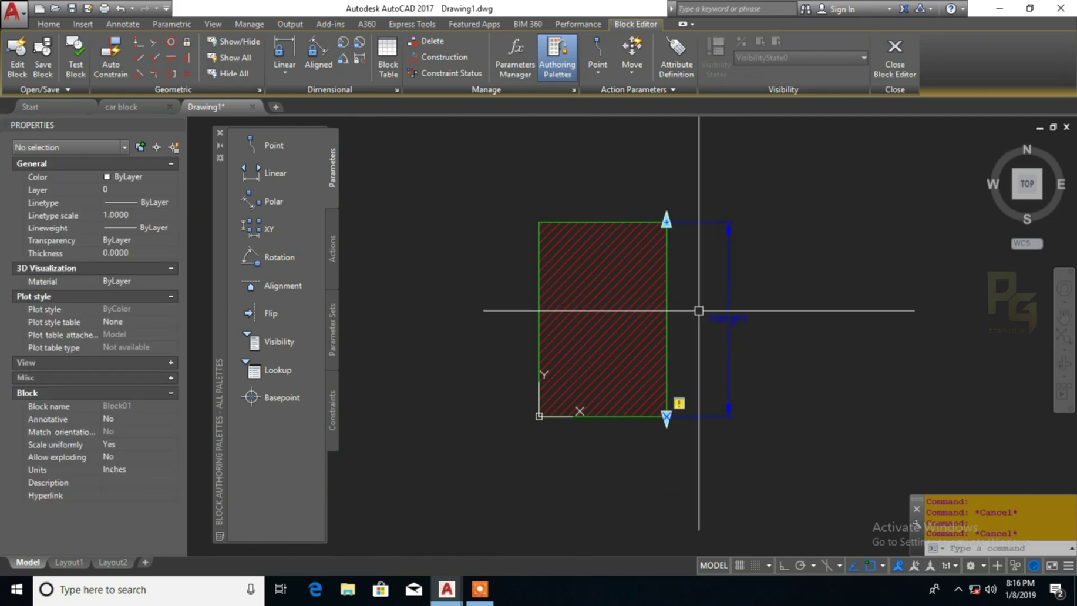
click(332, 230)
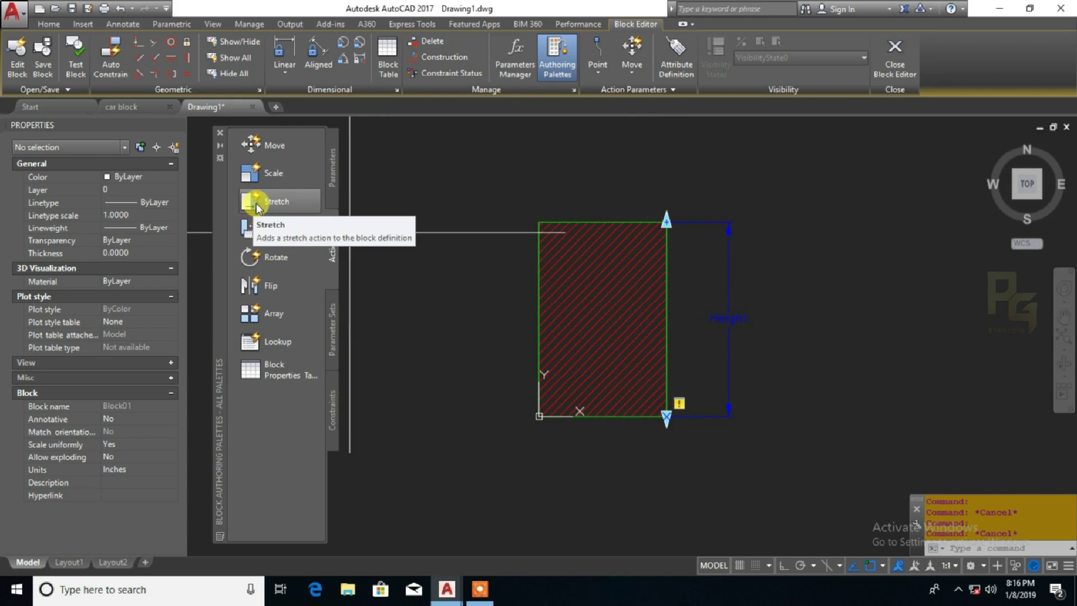
click(257, 208)
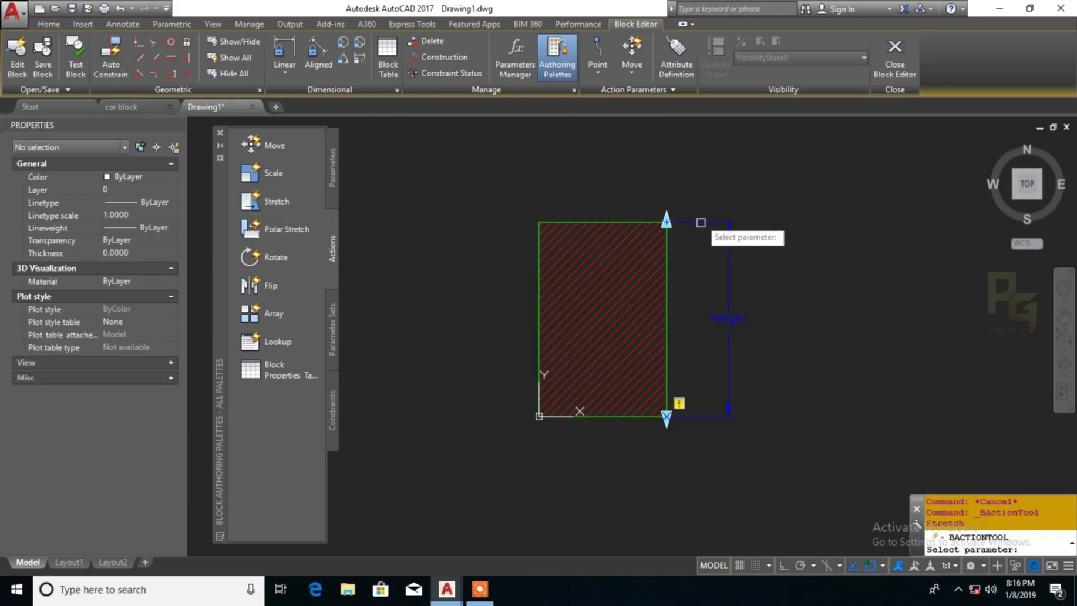
click(728, 223)
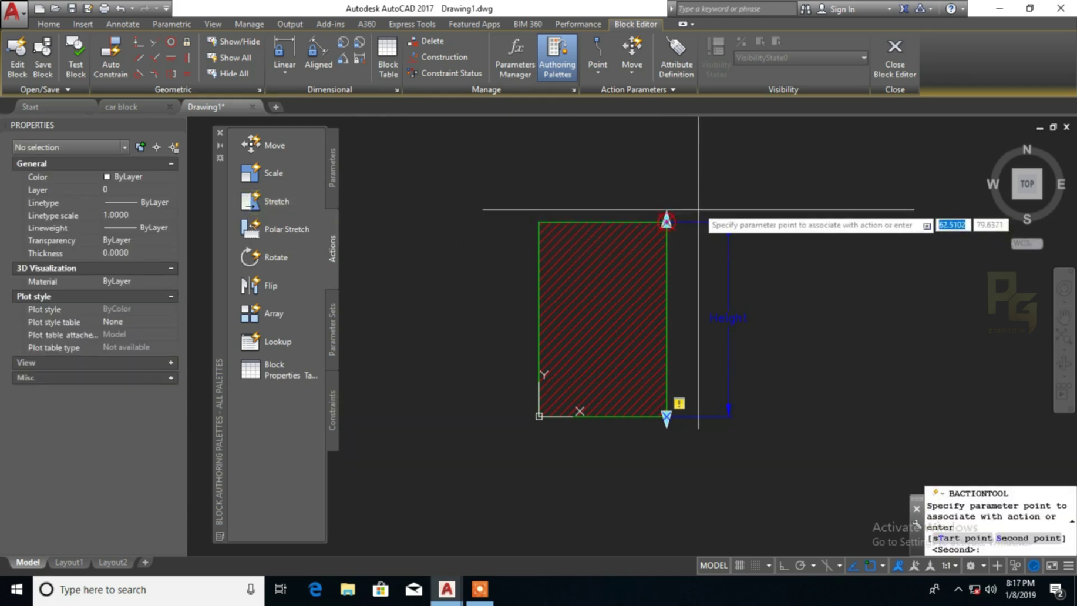
key(Escape)
text(HE)
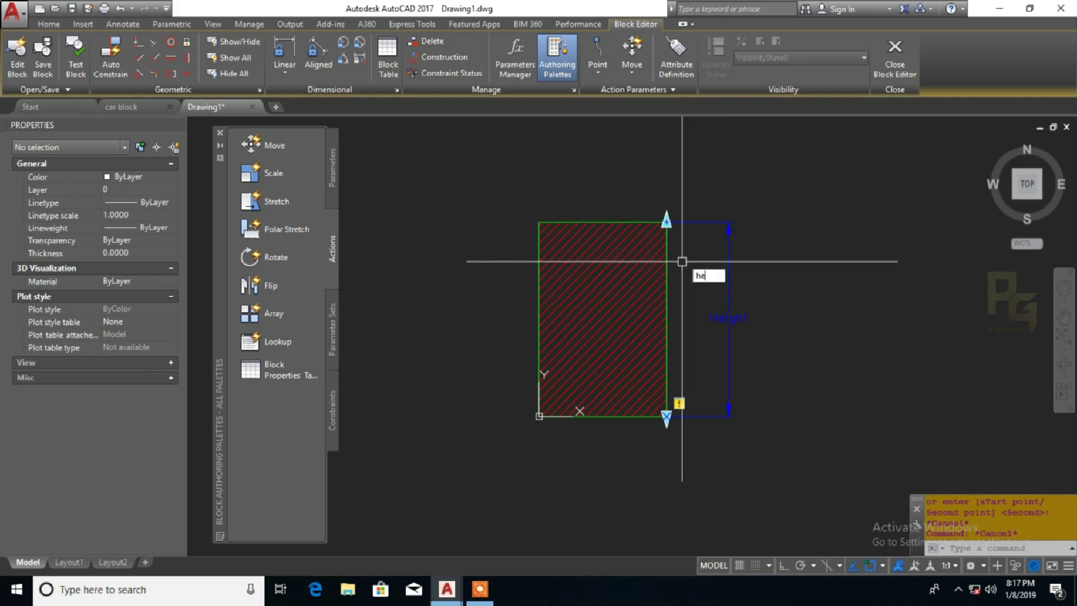
key(Return)
click(628, 256)
key(Return)
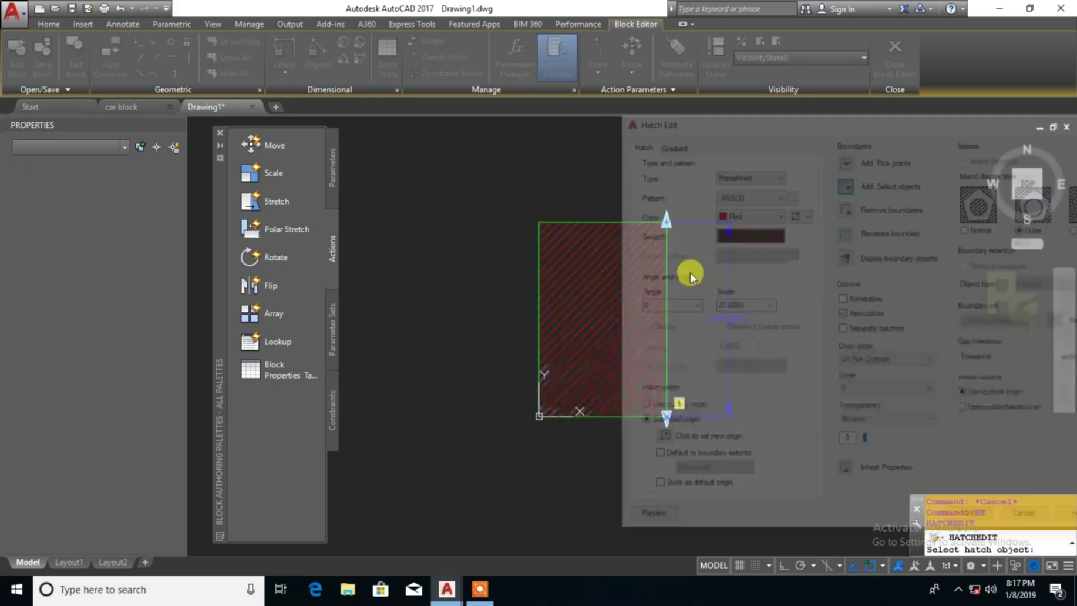
Add a stretch action at the Height parameter's upper point, framing the rectangle's top edge and including the outline, hatch and parameter
click(315, 205)
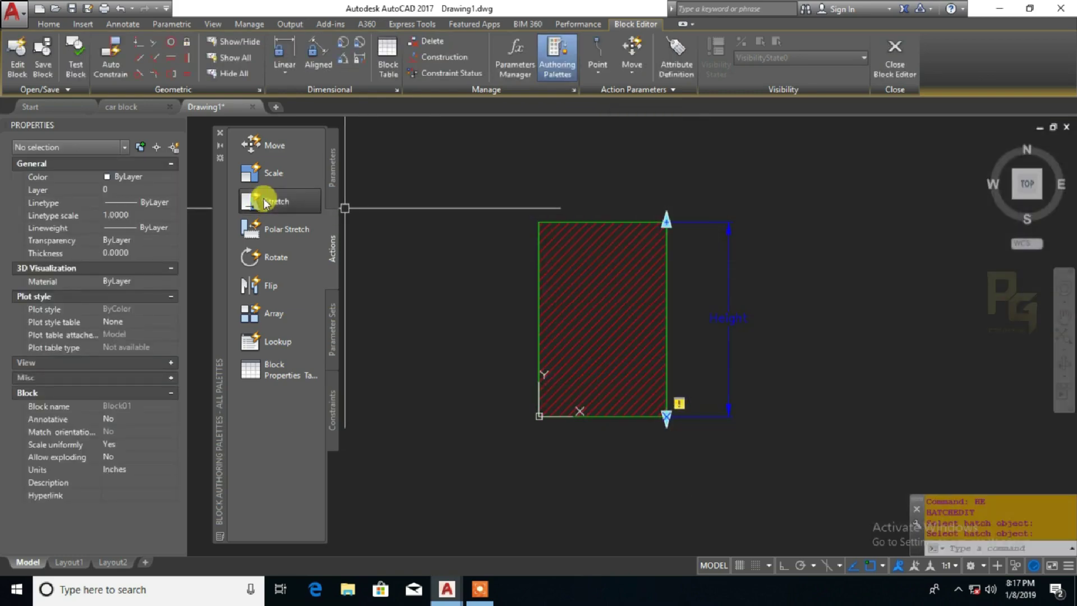
click(730, 230)
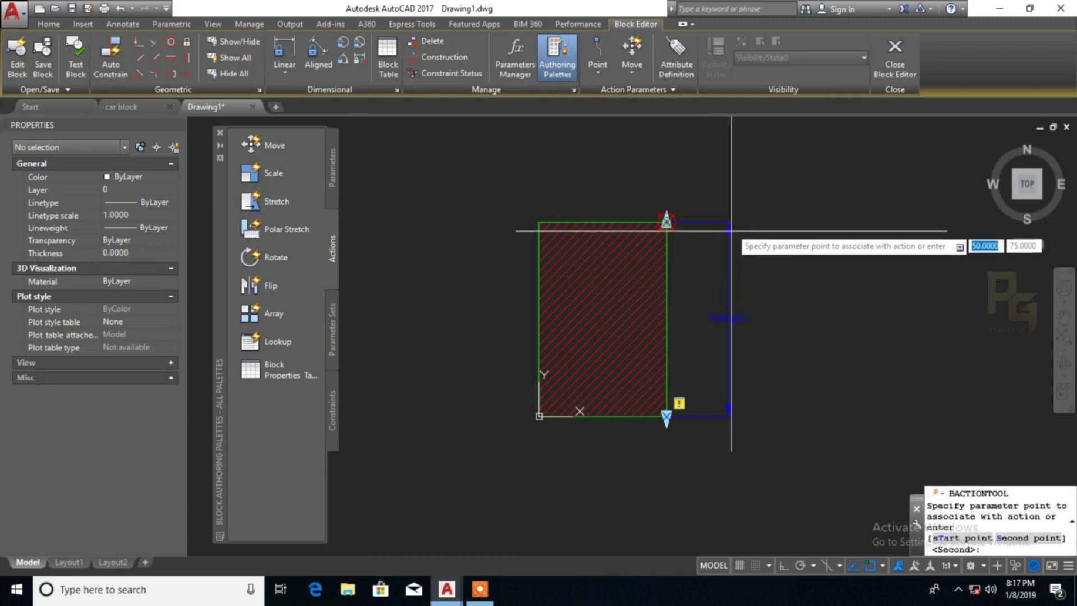
click(667, 221)
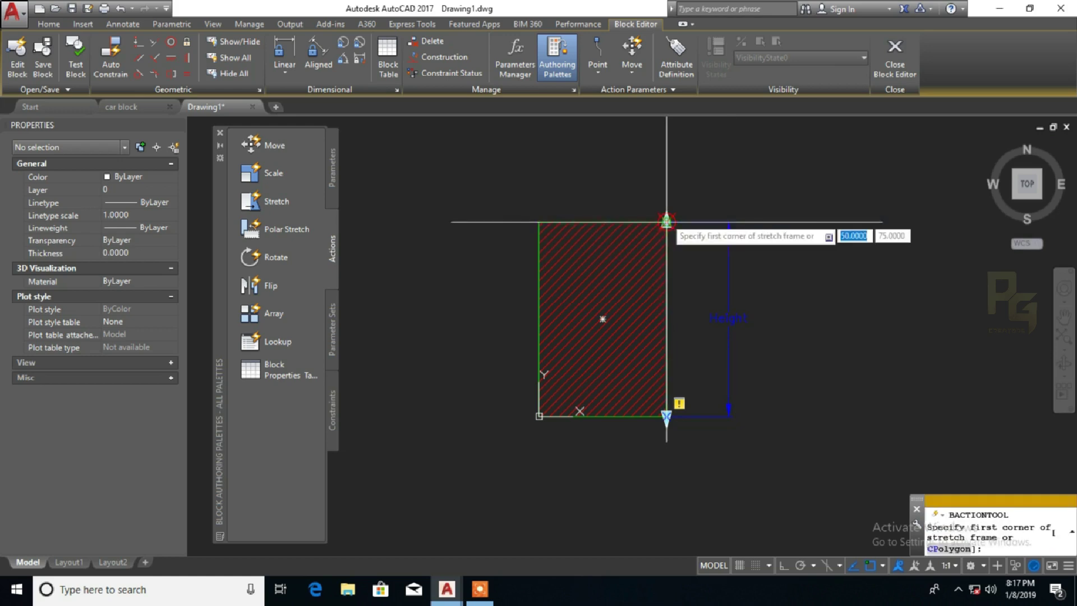
click(706, 183)
click(518, 254)
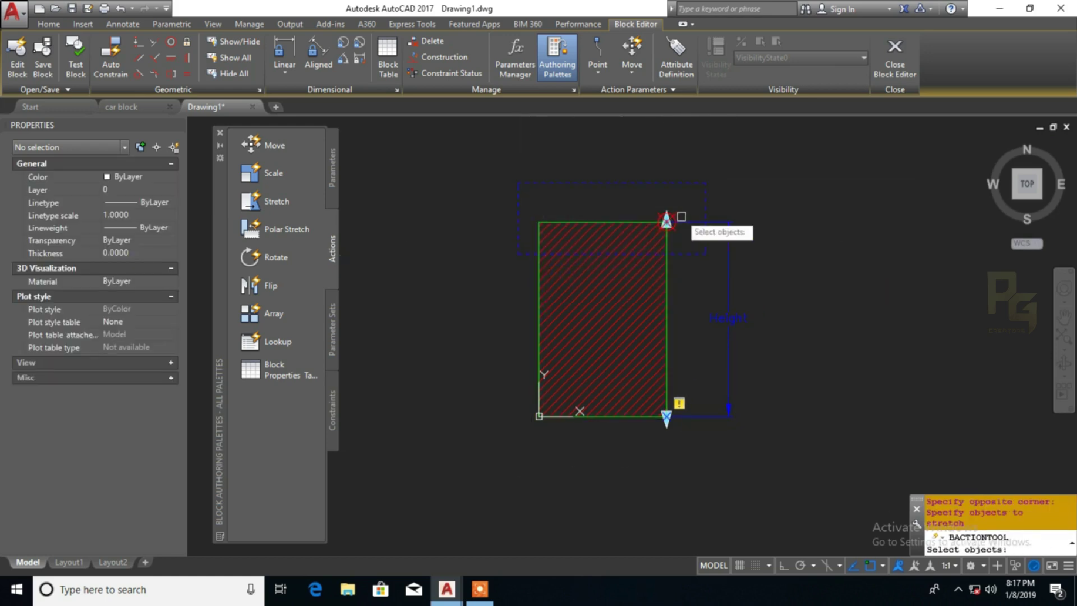
click(688, 201)
click(529, 237)
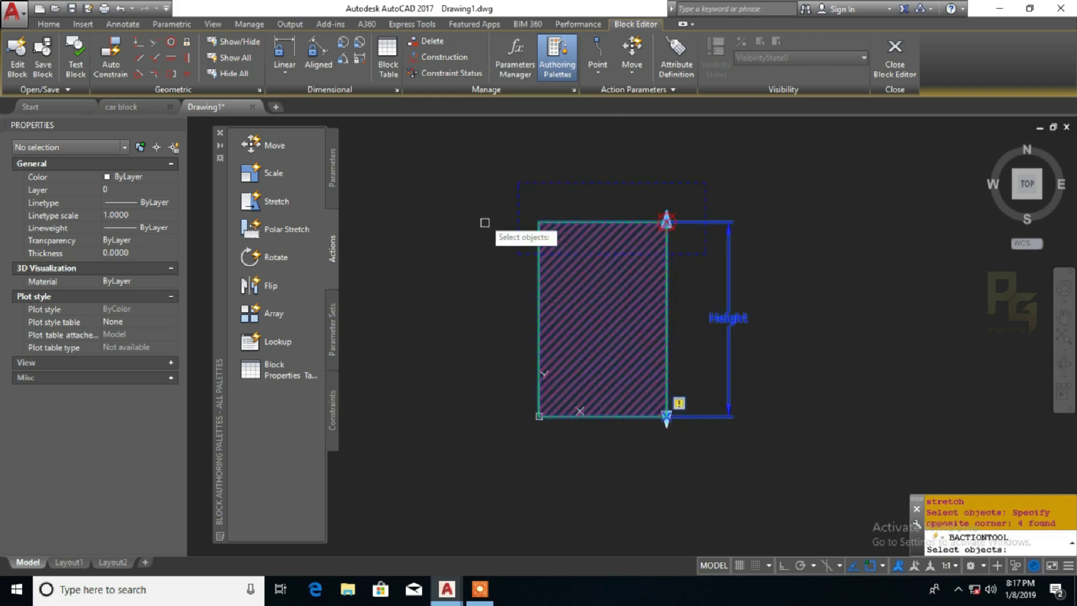
key(Return)
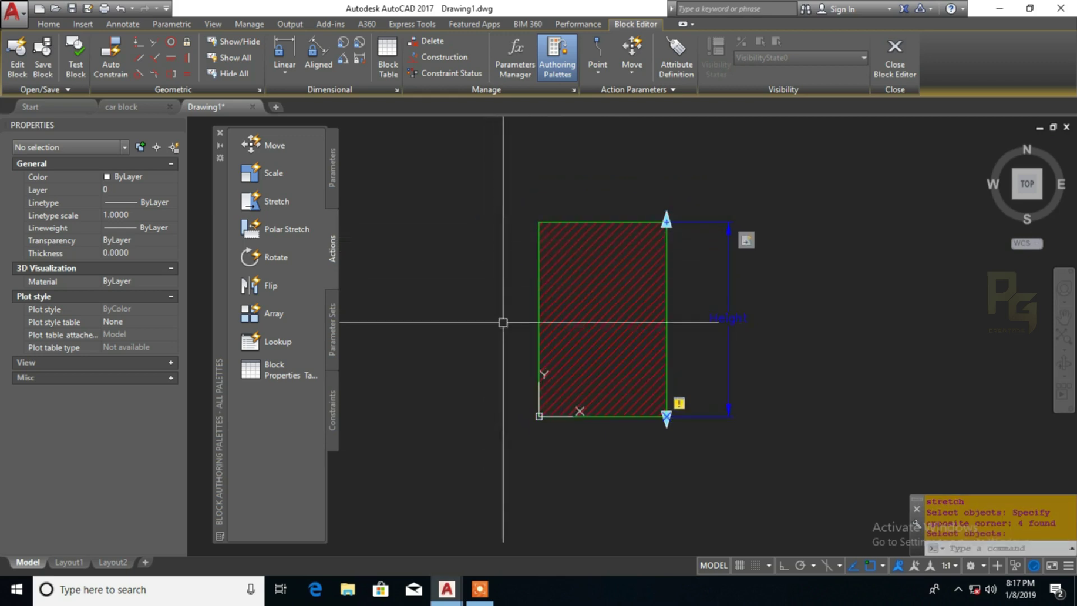
Add a stretch action at the Height parameter's lower point, framing the rectangle's bottom edge and including the outline, hatch and parameter
click(271, 203)
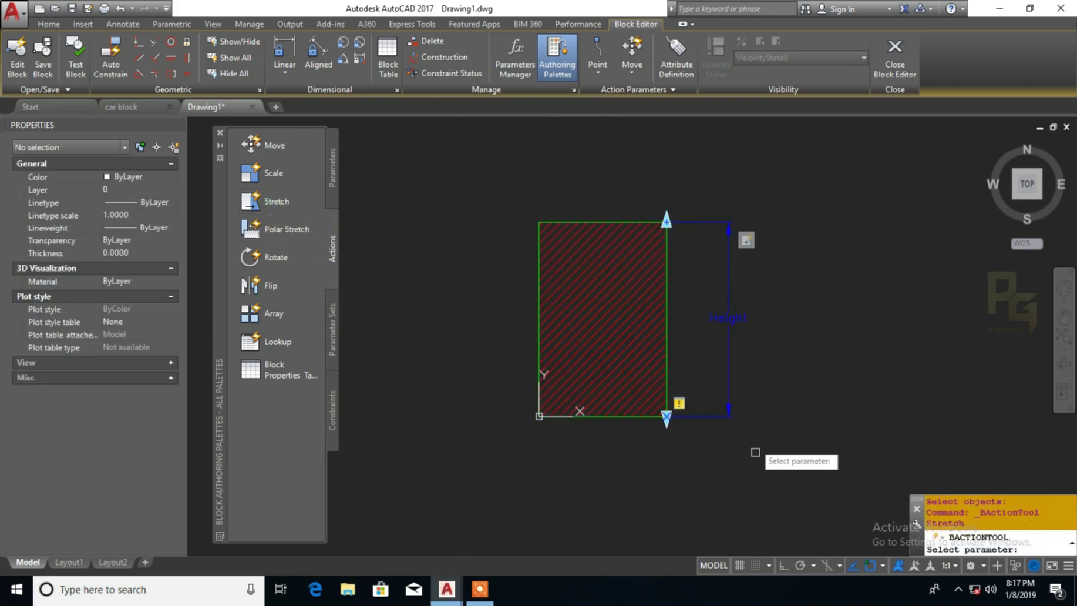
click(729, 413)
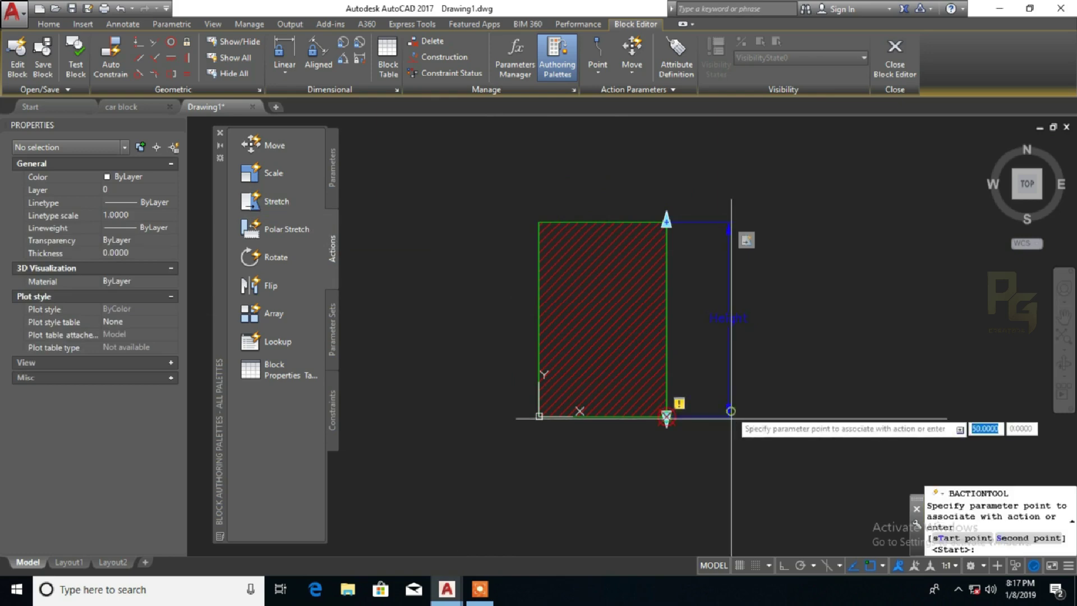
click(668, 416)
click(699, 447)
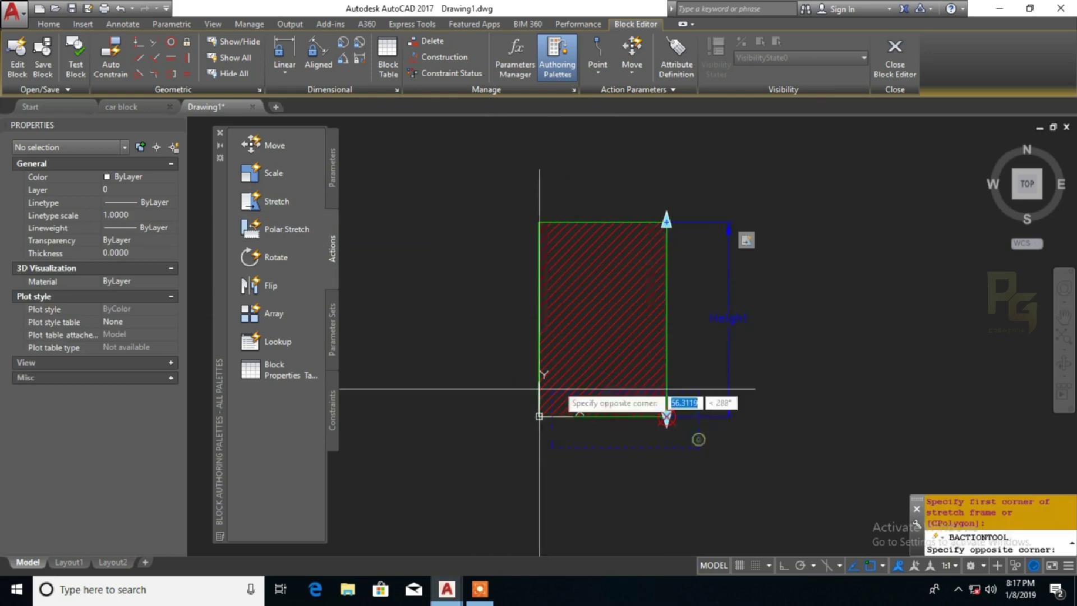
click(504, 379)
click(572, 392)
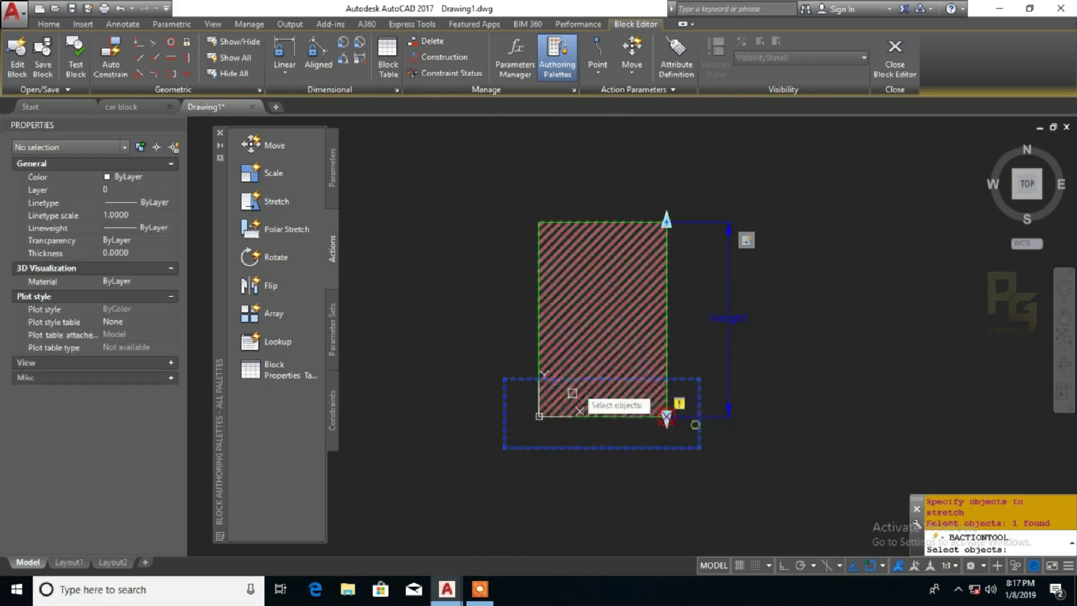
click(682, 437)
click(500, 382)
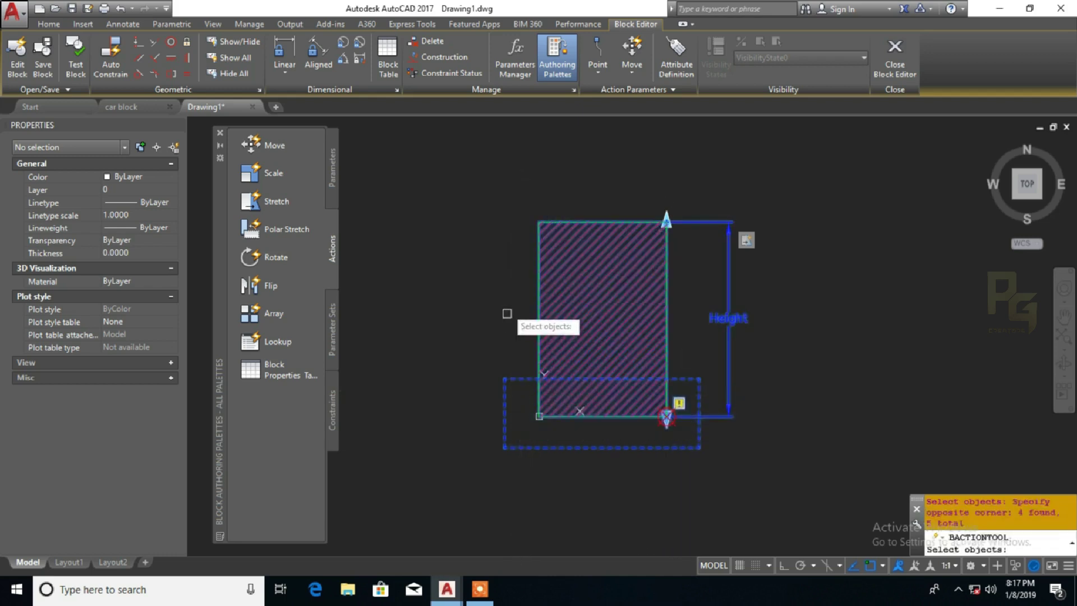
key(Return)
Close the Block Editor and save the changes to Block01
click(726, 316)
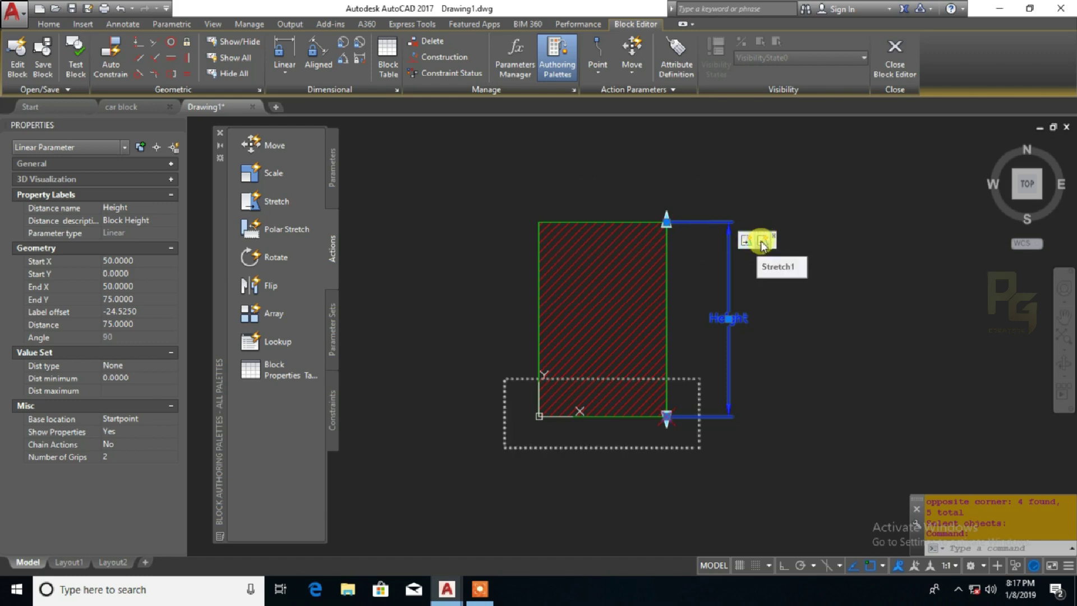
click(901, 68)
click(549, 271)
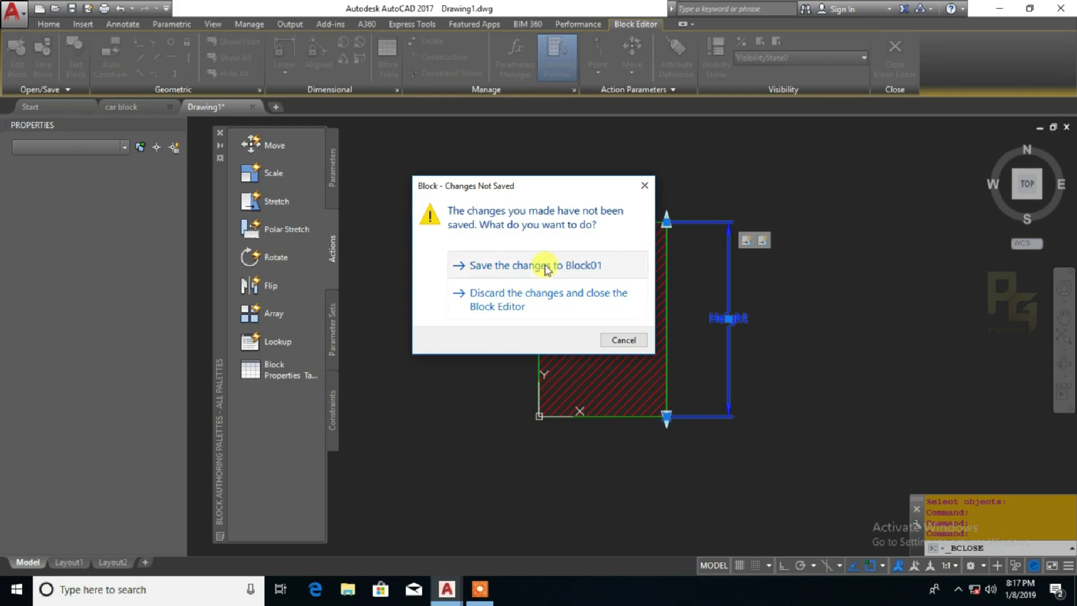
Stretch the block upward by its upper height grip, first to a height of about 107.7 and again to about 128.7
click(567, 308)
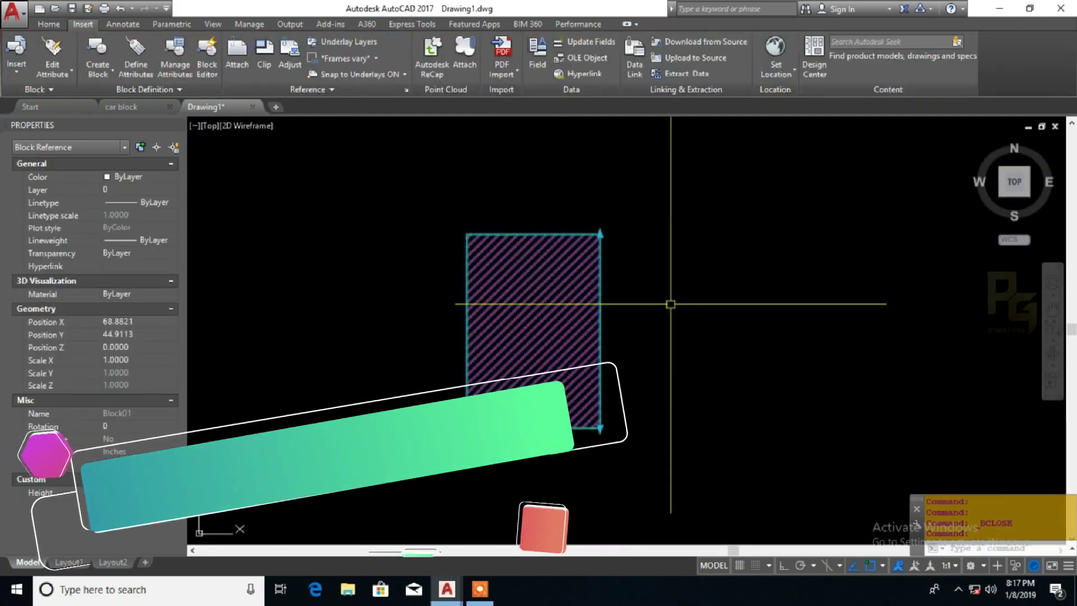
scroll(617, 393, up, 4)
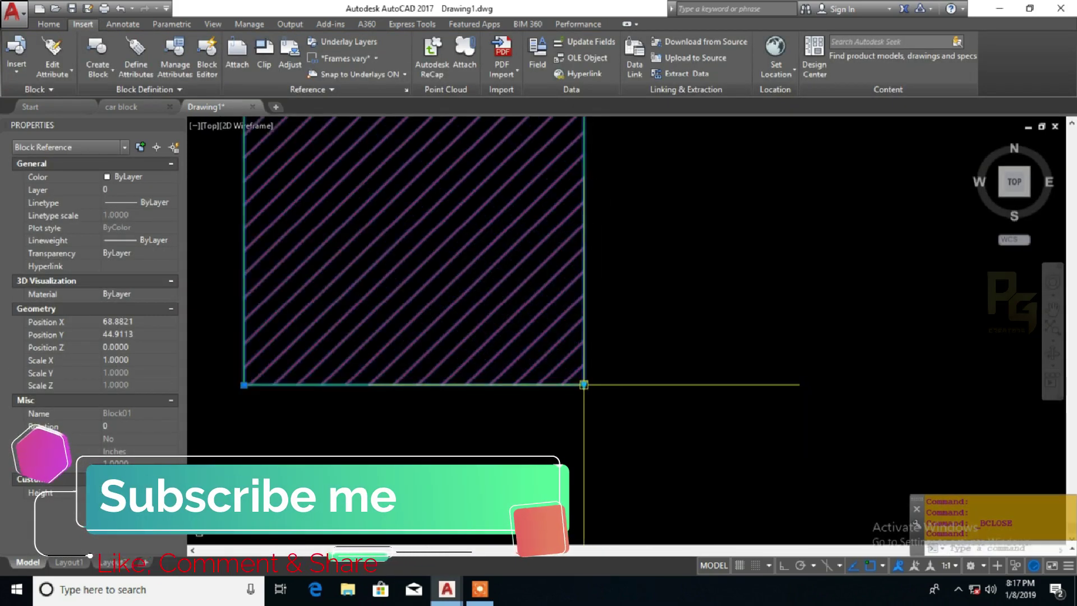
scroll(596, 372, down, 2)
middle_drag(596, 107, 577, 245)
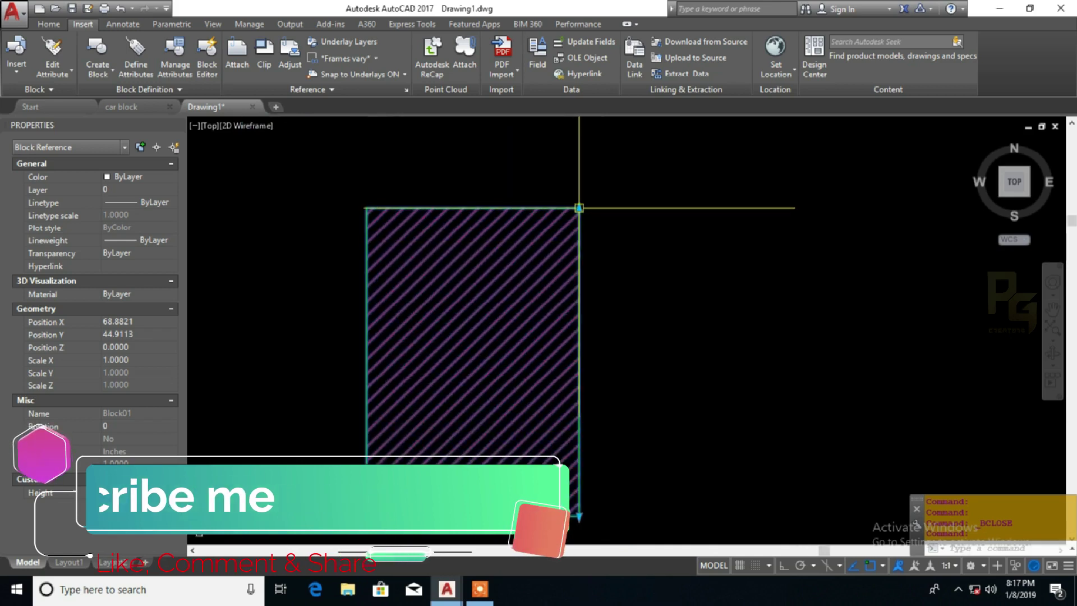
scroll(558, 247, down, 2)
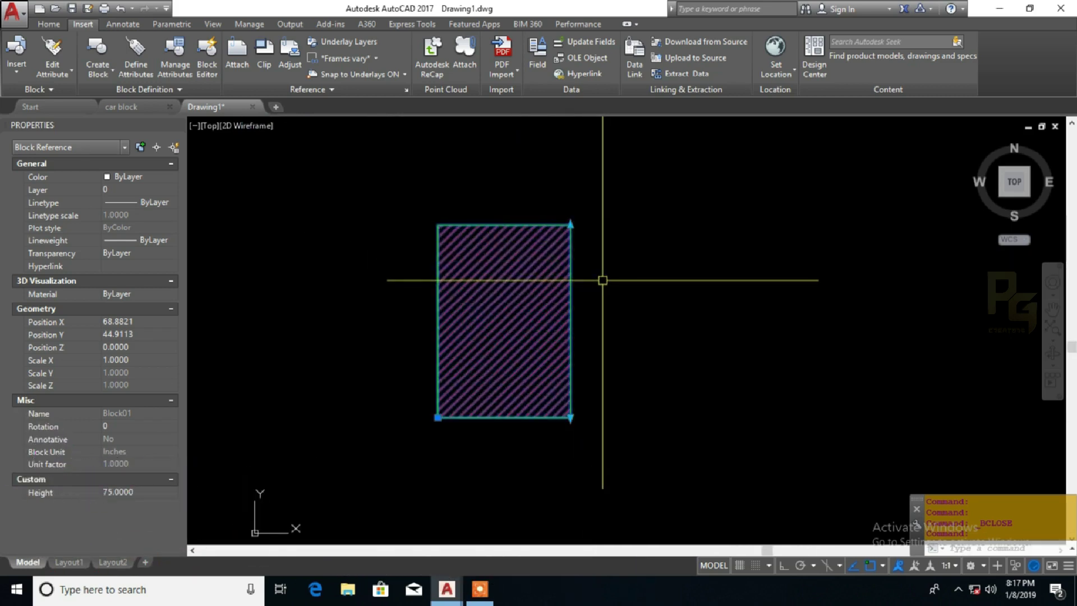
click(570, 225)
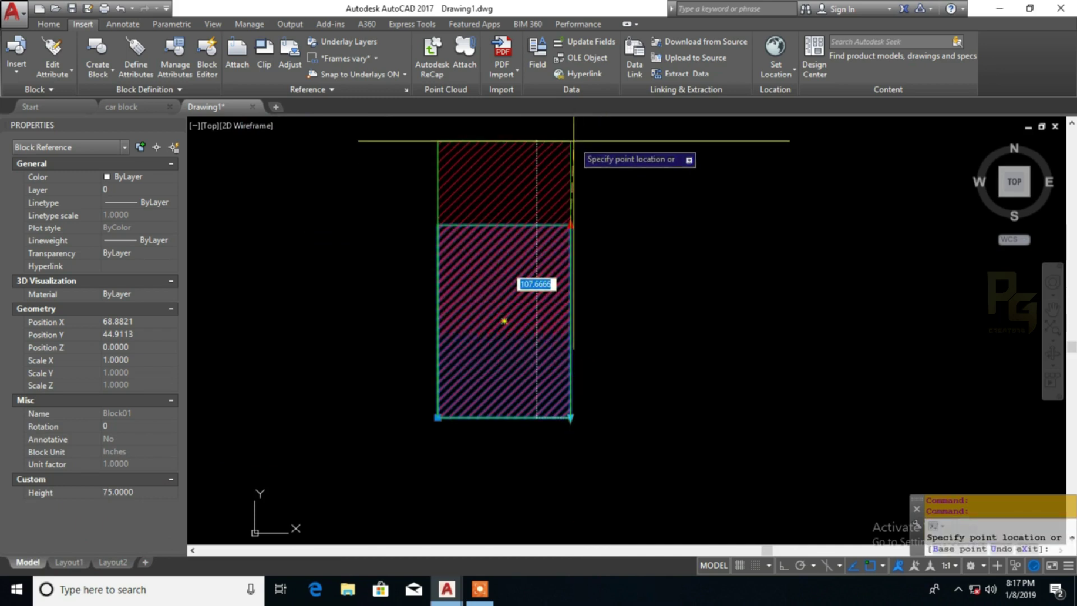
click(570, 140)
middle_drag(580, 197, 579, 274)
click(570, 217)
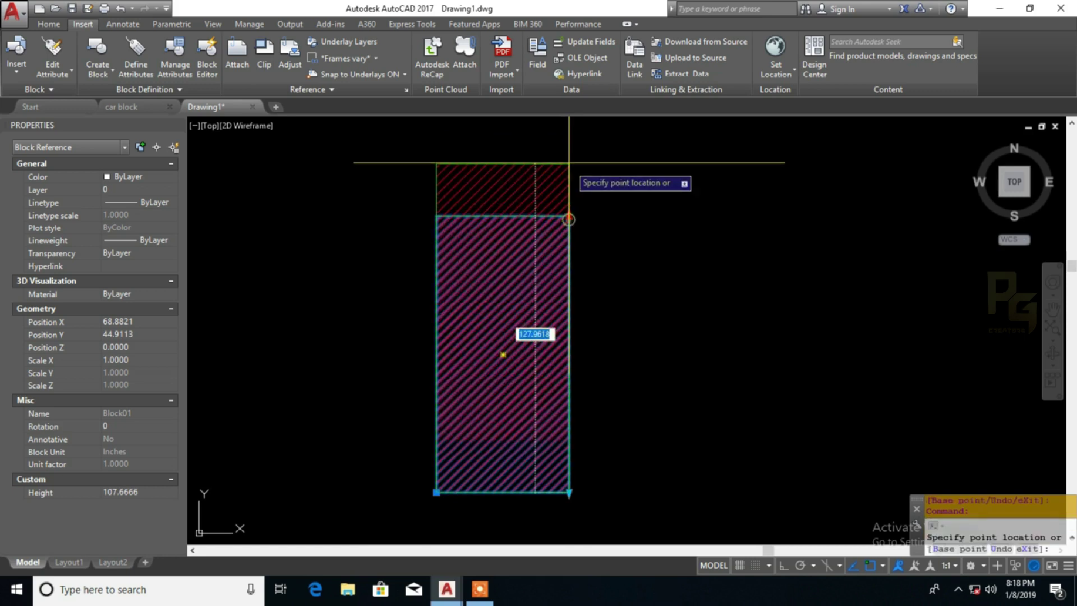
click(570, 163)
Stretch the block downward by its lower height grip to a total height of about 172.7
scroll(581, 185, down, 2)
click(572, 380)
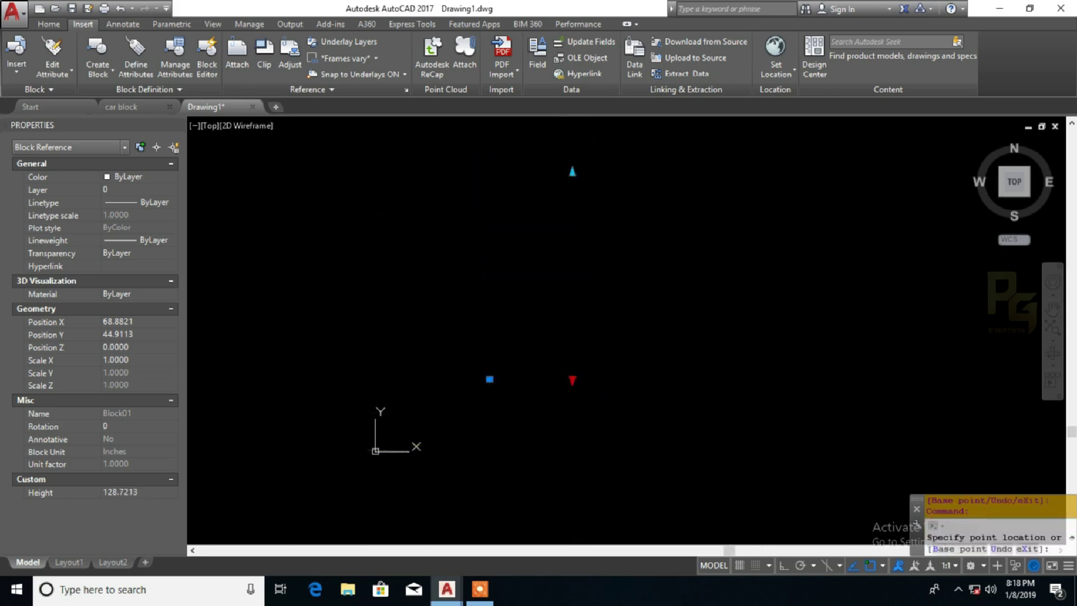
click(592, 451)
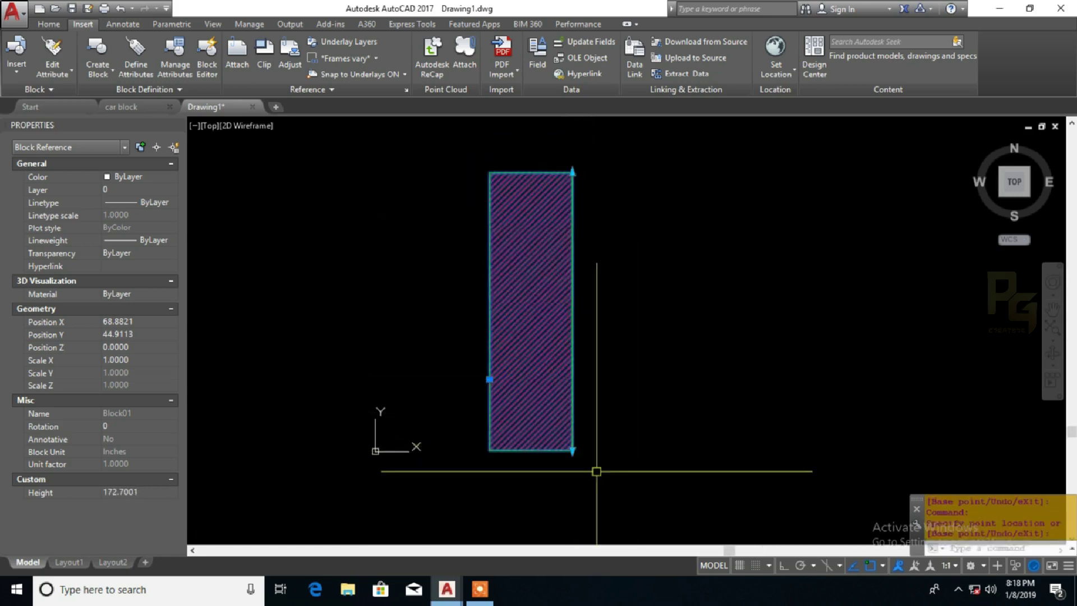
Set the block's custom Height property to 1500
click(148, 492)
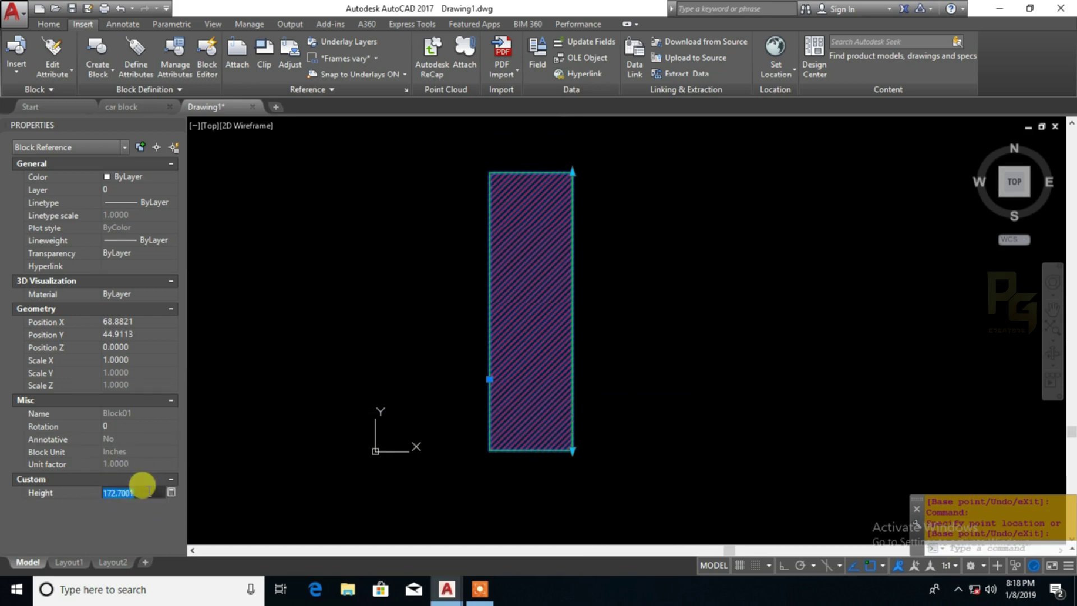
key(Return)
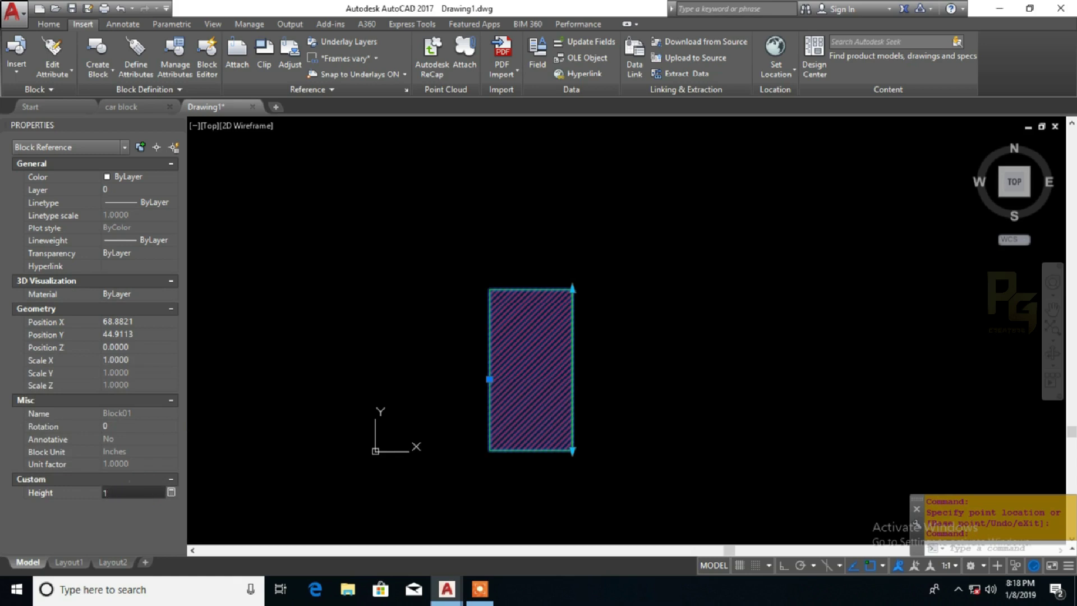
key(Return)
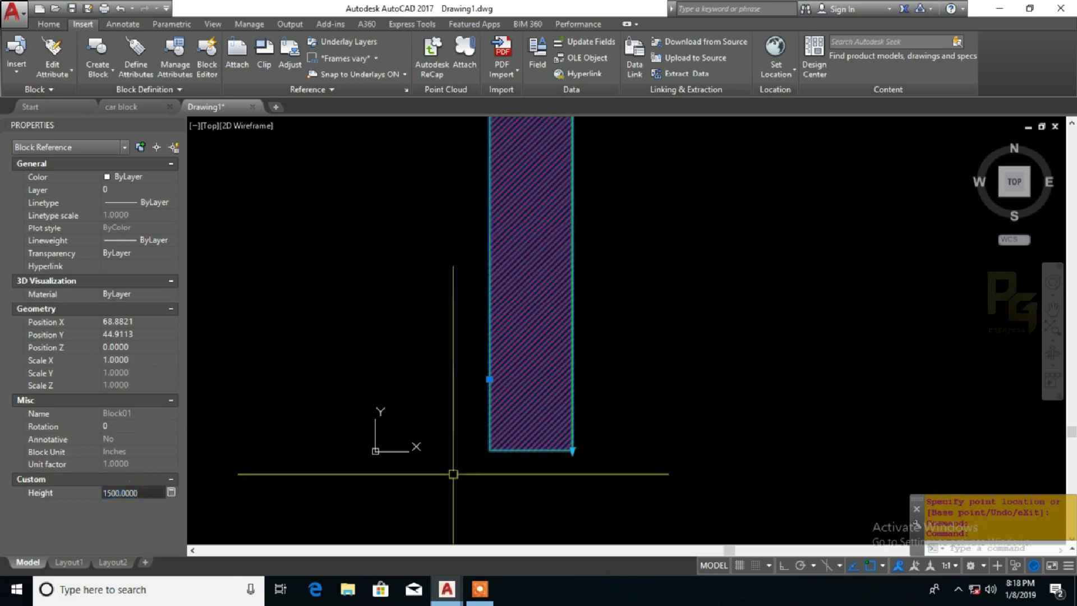
Stretch the block further downward by its lower height grip
scroll(611, 444, down, 4)
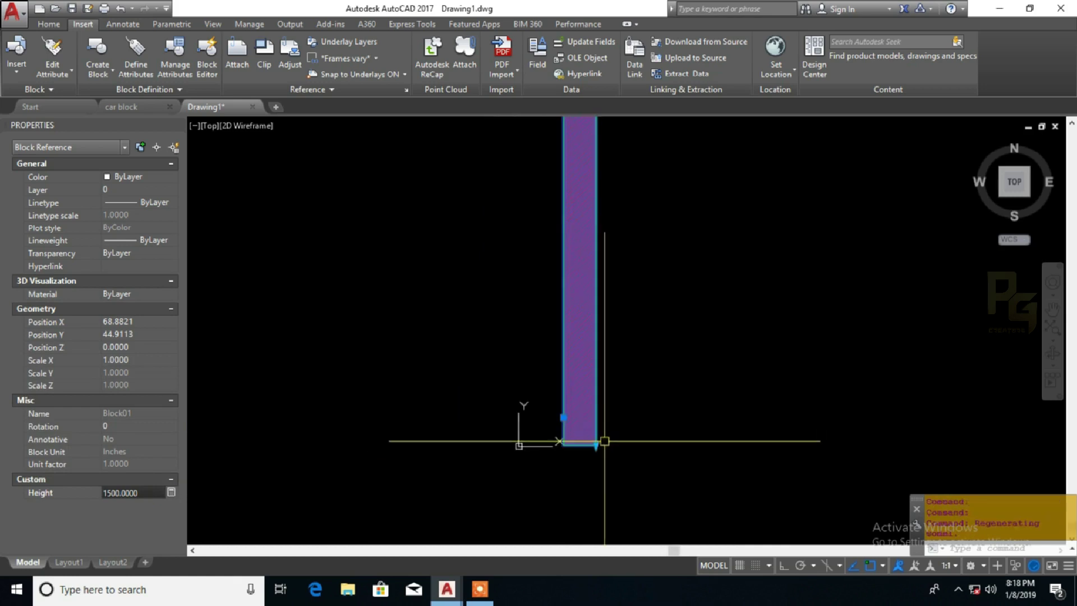
click(596, 447)
click(597, 488)
Set the block's custom Height property to 500 and again to 200
click(118, 493)
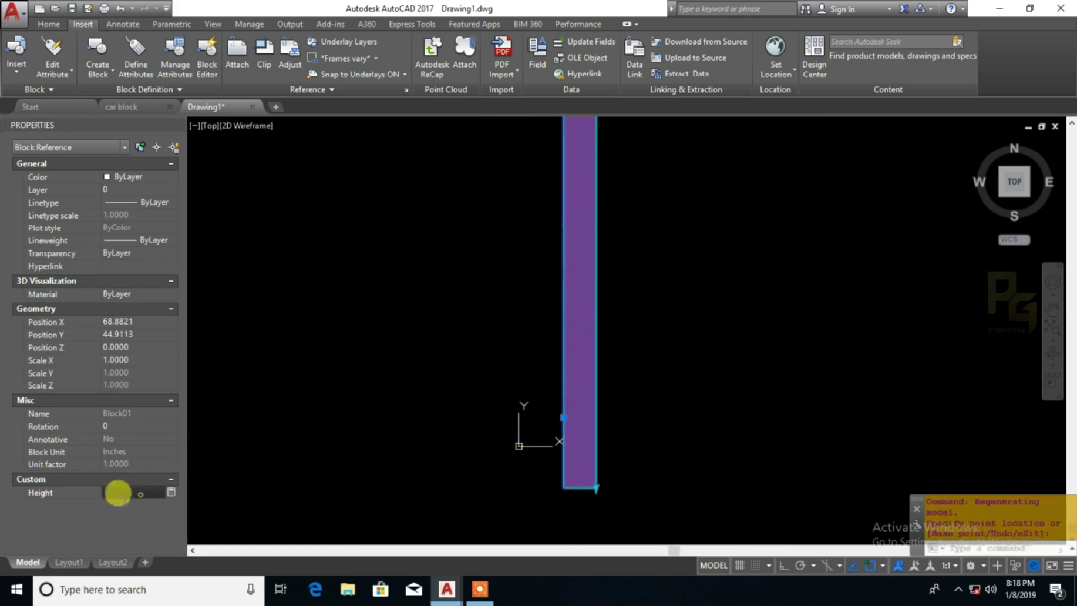
text(500)
key(Return)
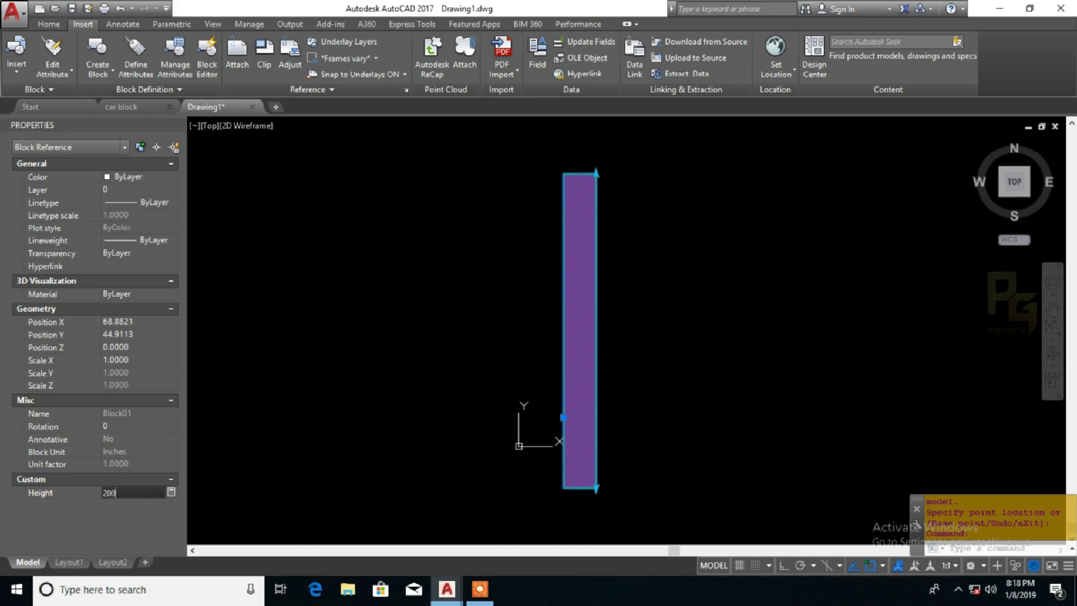
text(200)
key(Return)
scroll(594, 484, up, 2)
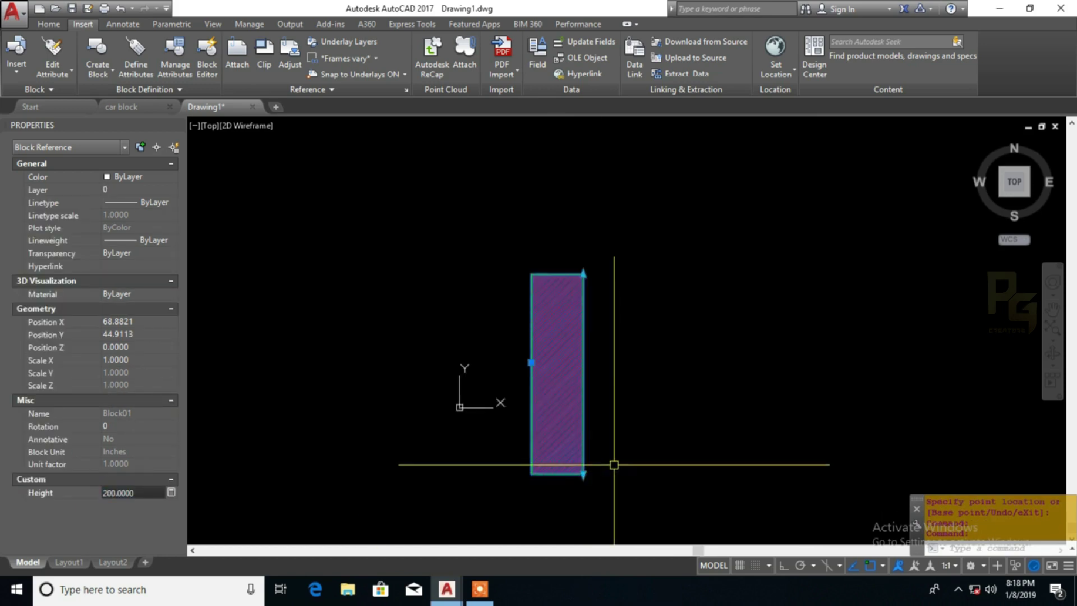
Stretch the block upward by its upper height grip to about 237.9 and shorten it by the lower grip to about 155.1
click(583, 274)
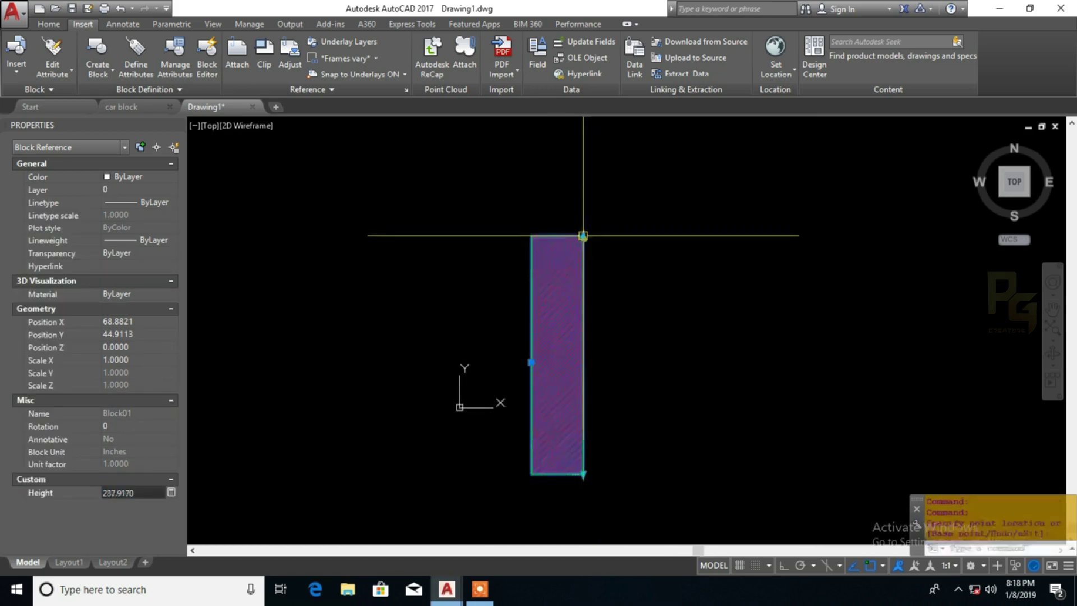
click(583, 236)
click(583, 474)
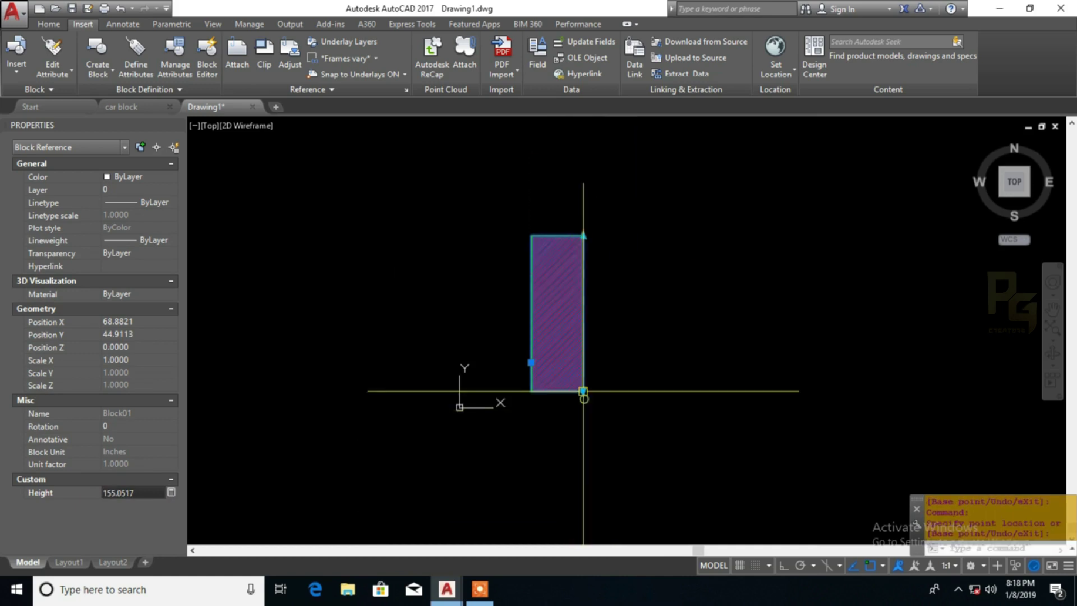
click(584, 391)
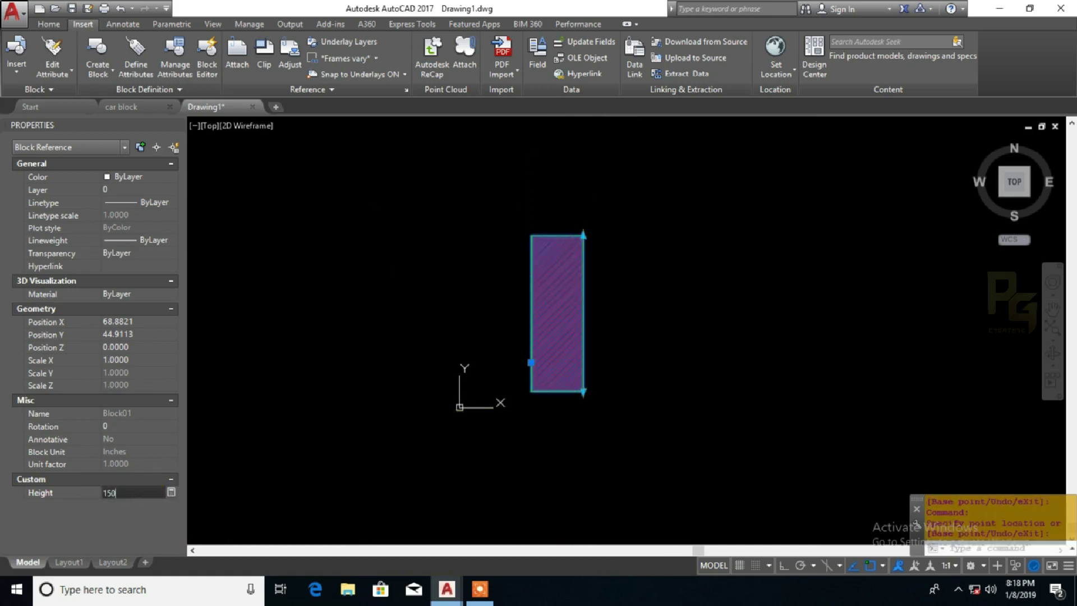
Set the block's custom Height property to 150 and again to 50
text(150)
click(96, 493)
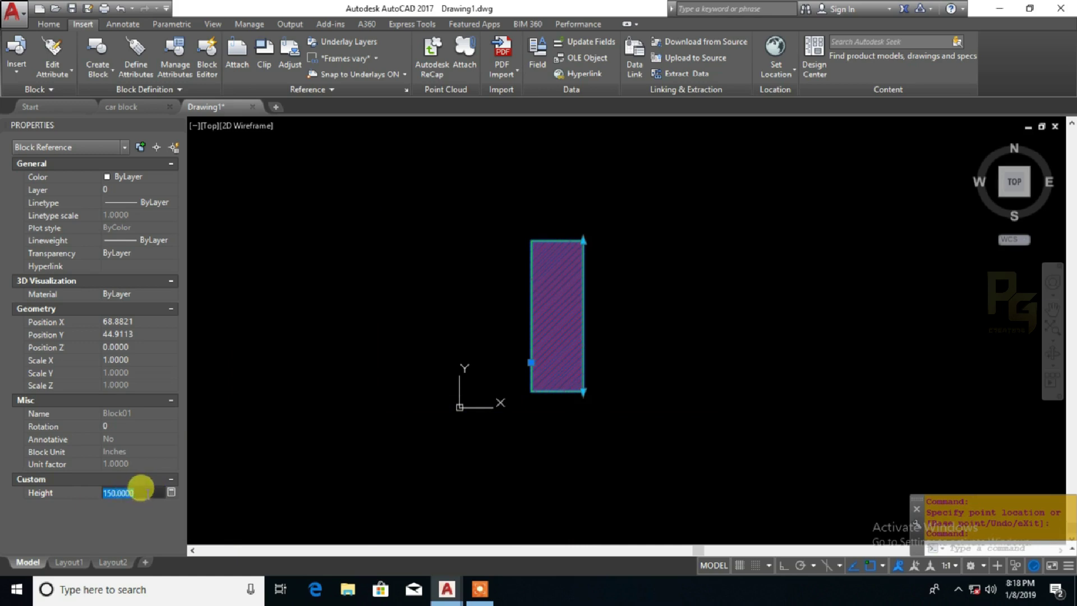
text(50)
key(Return)
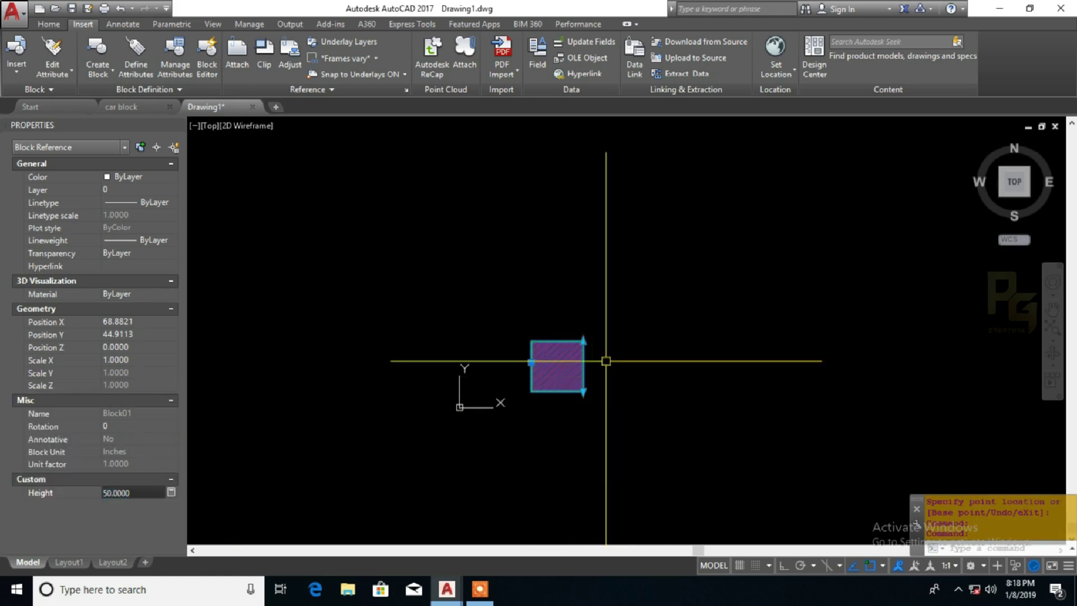
middle_drag(603, 371, 655, 384)
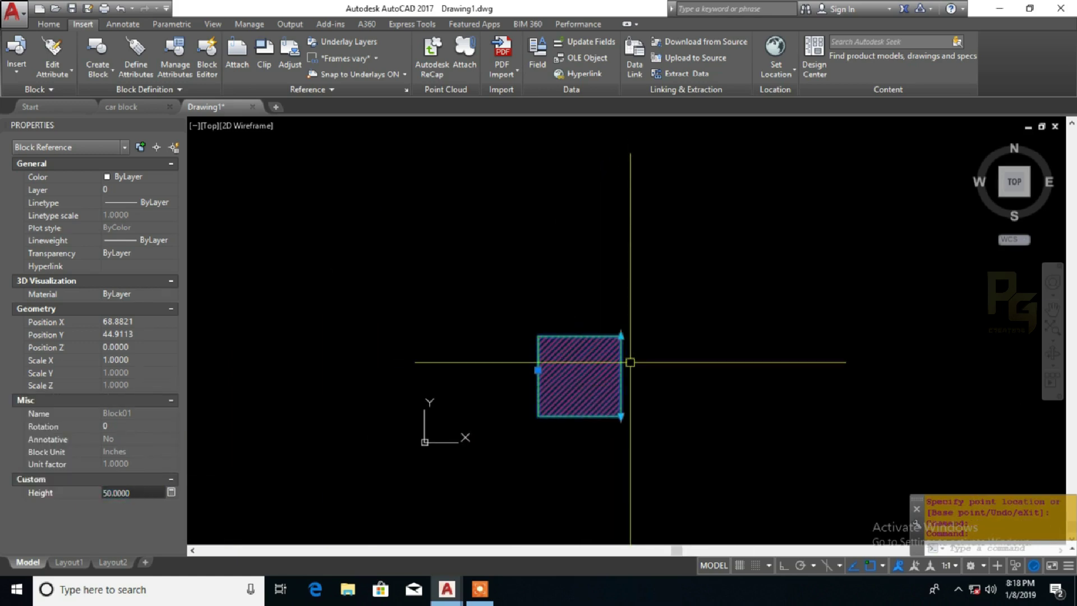
Open Block01 in the Block Editor
right_click(633, 354)
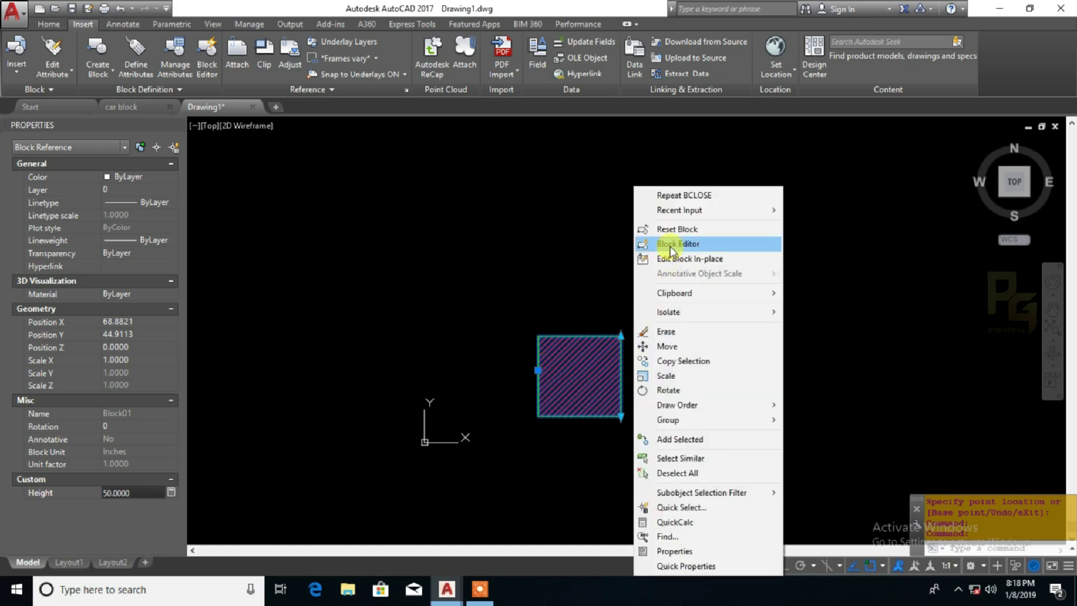
click(673, 244)
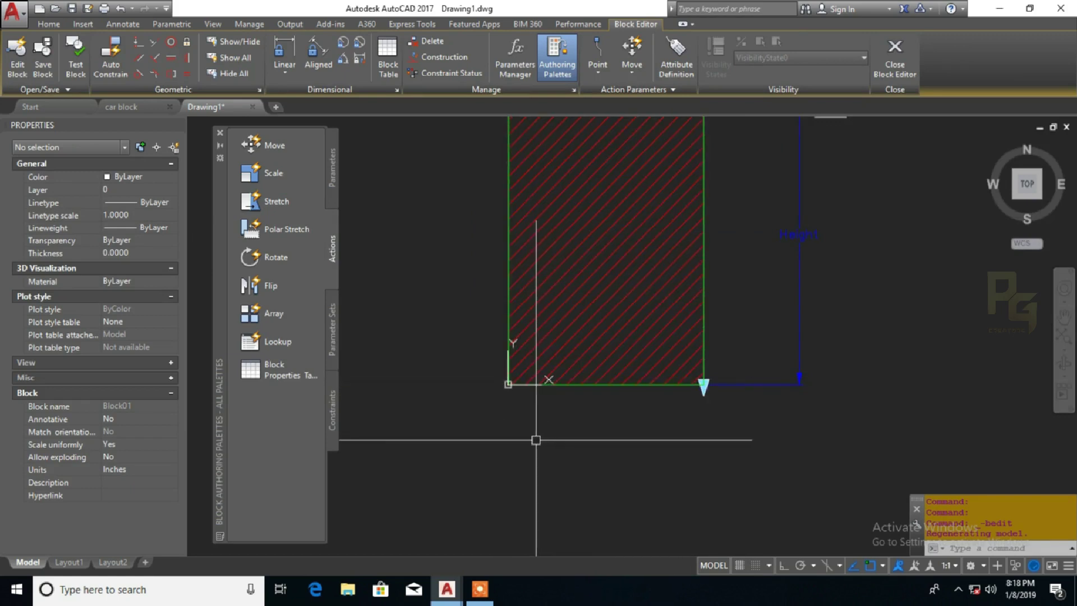
middle_drag(537, 440, 529, 475)
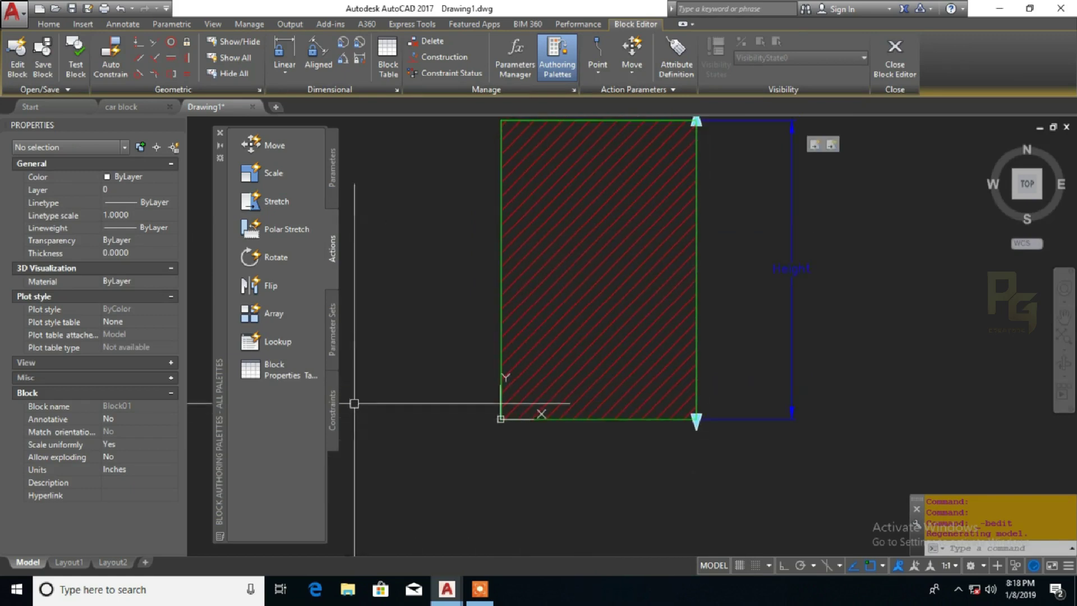
Apply a Fix constraint to the lower-left corner point of the hatched rectangle
click(333, 393)
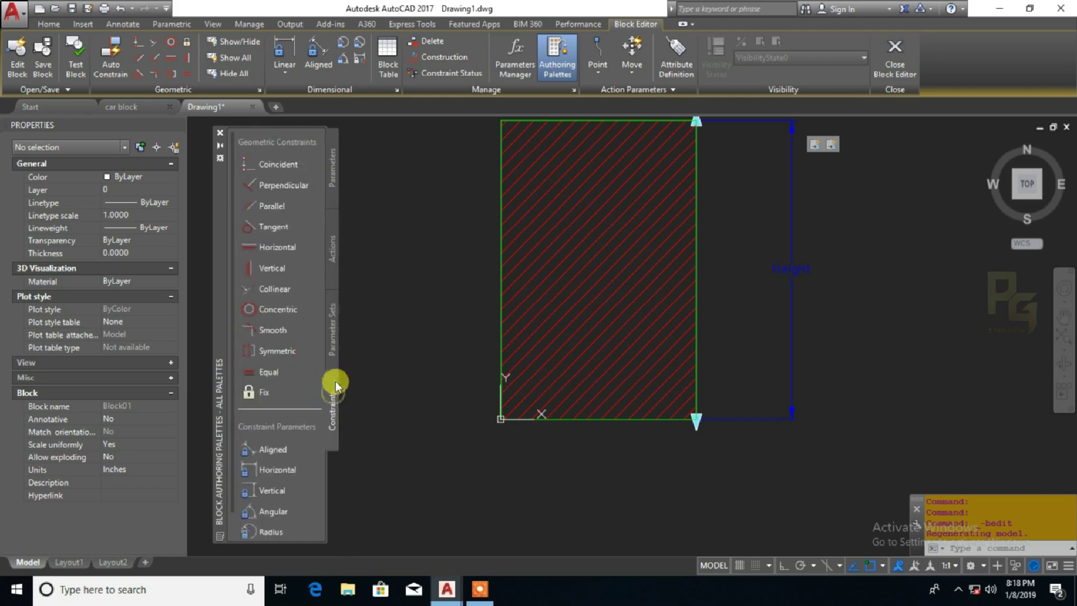
click(264, 393)
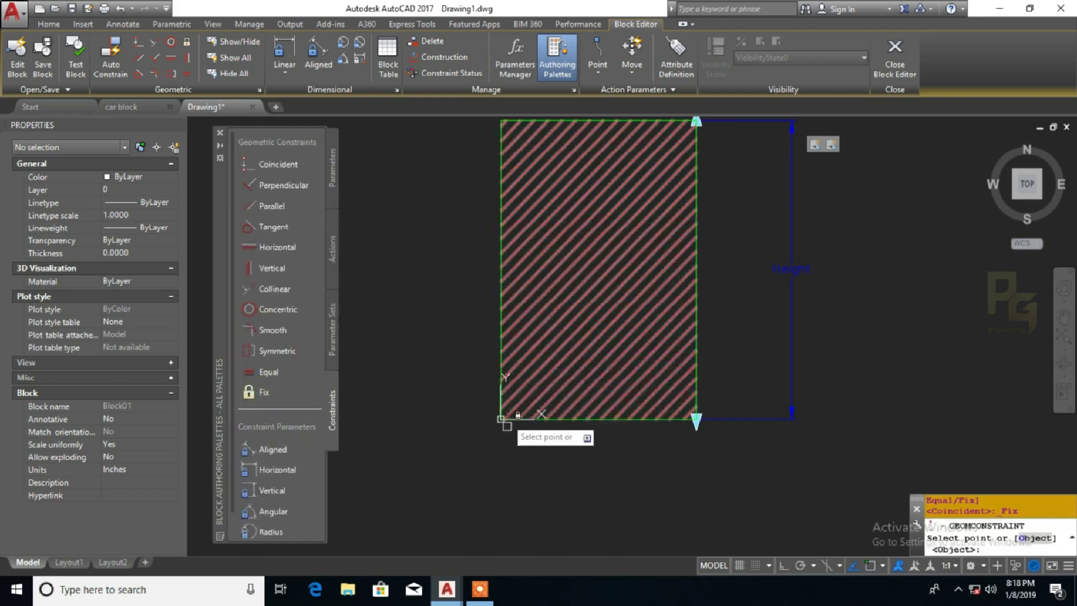
scroll(510, 420, up, 3)
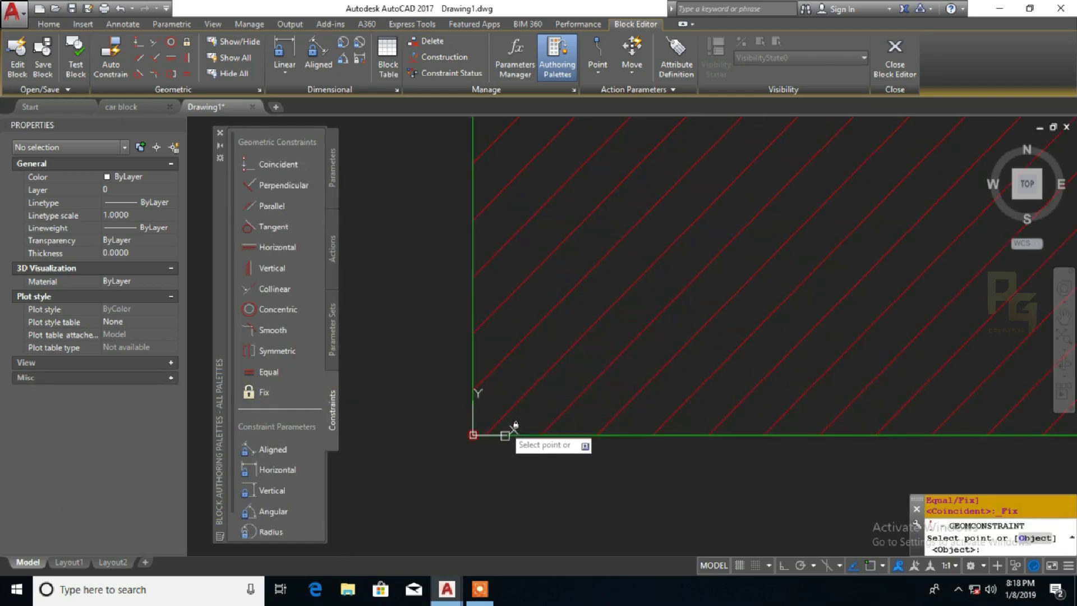
click(511, 435)
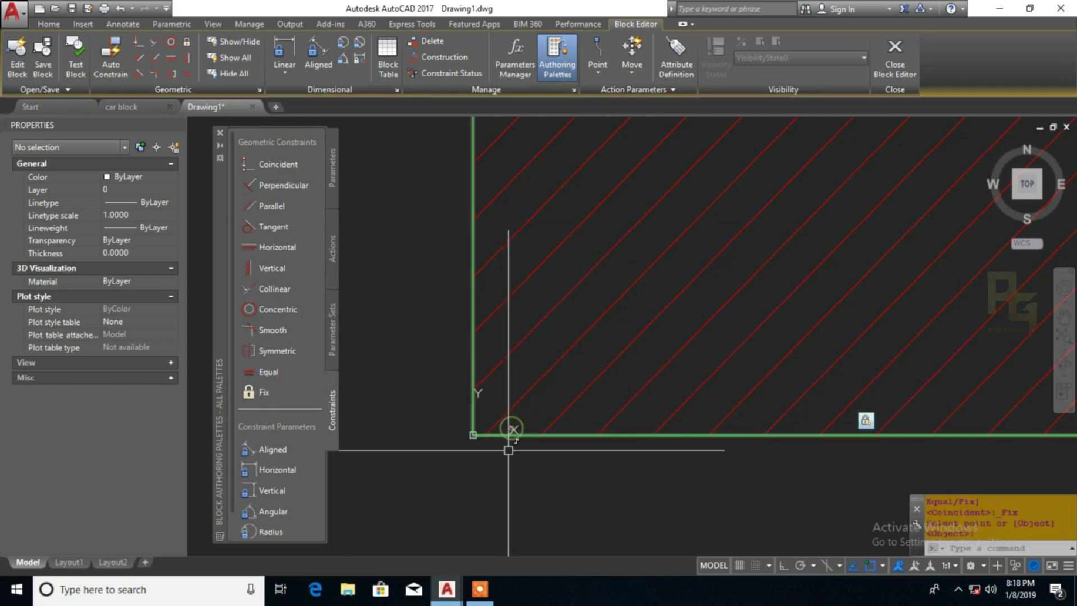
scroll(473, 438, down, 4)
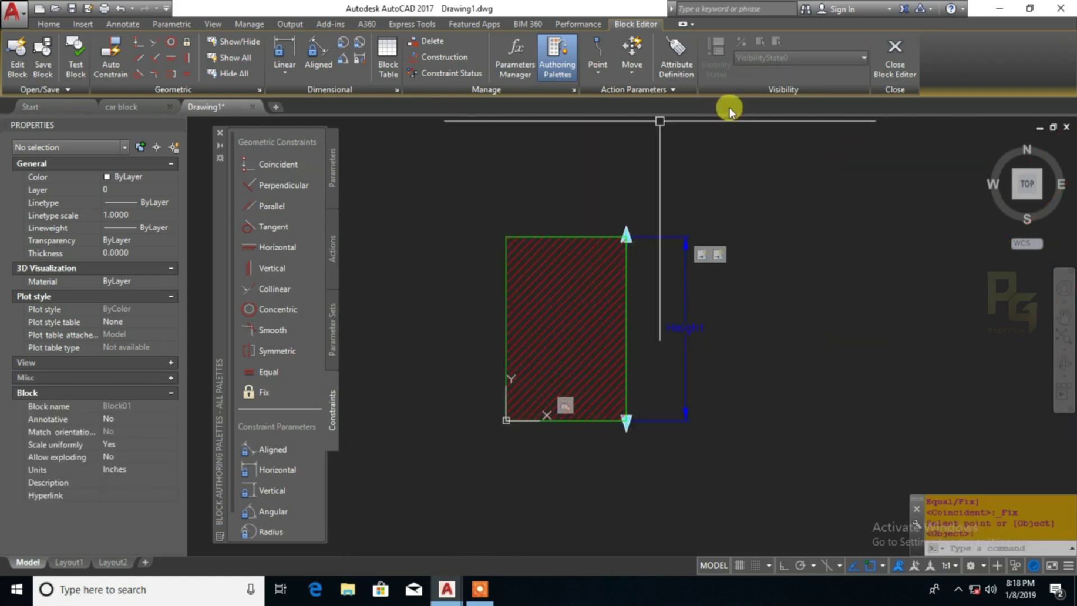
Save the changes, exit the Block Editor, and select the block to check its shape
click(894, 56)
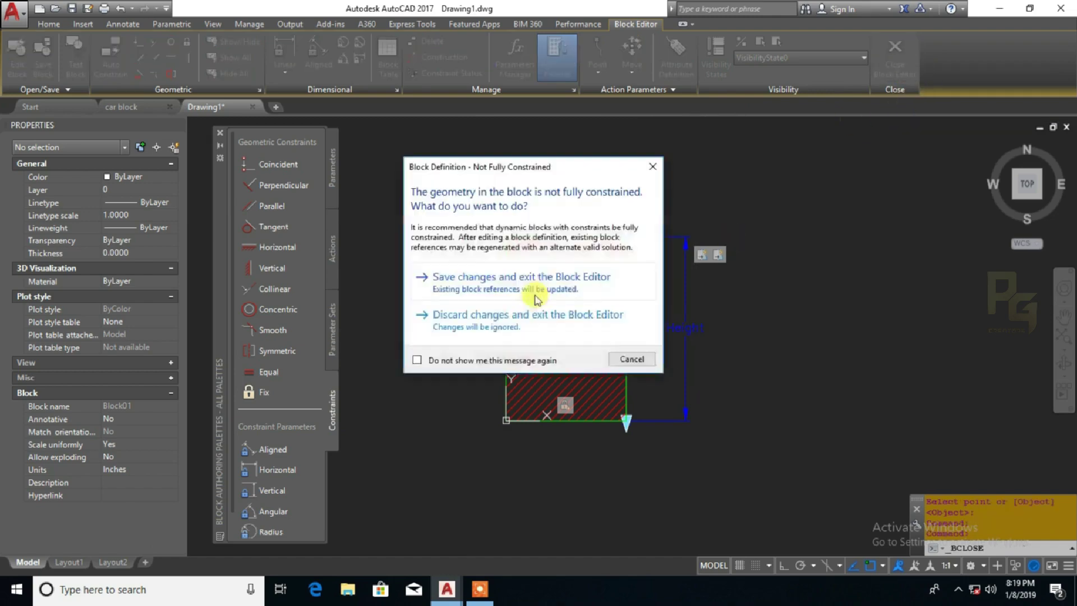
click(517, 287)
click(587, 336)
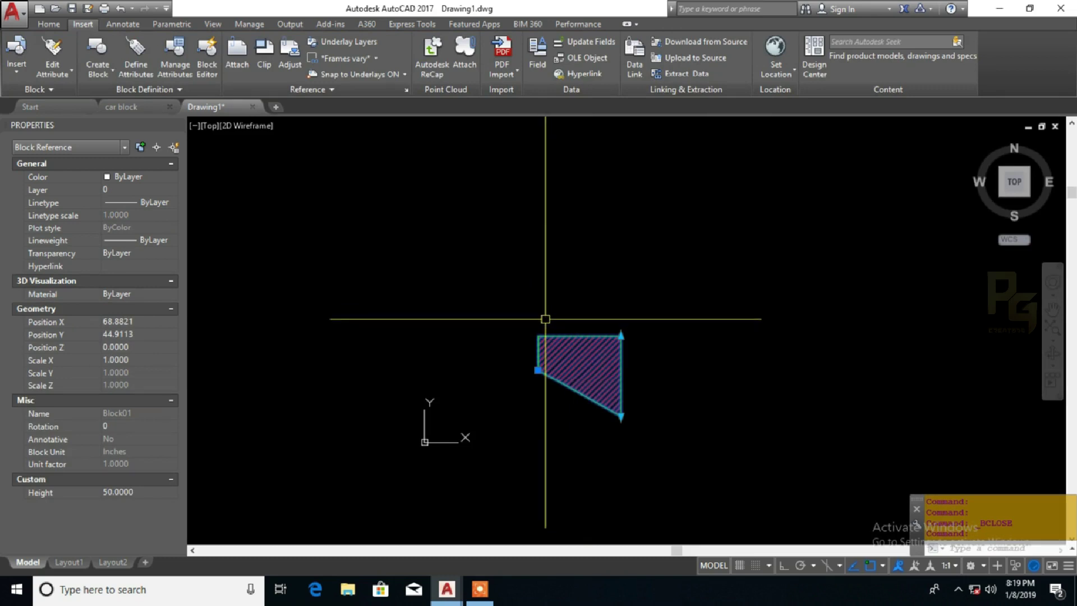
key(Escape)
Undo the closing of the Block Editor and the Fix constraint on the rectangle's corner point
key(ctrl+z)
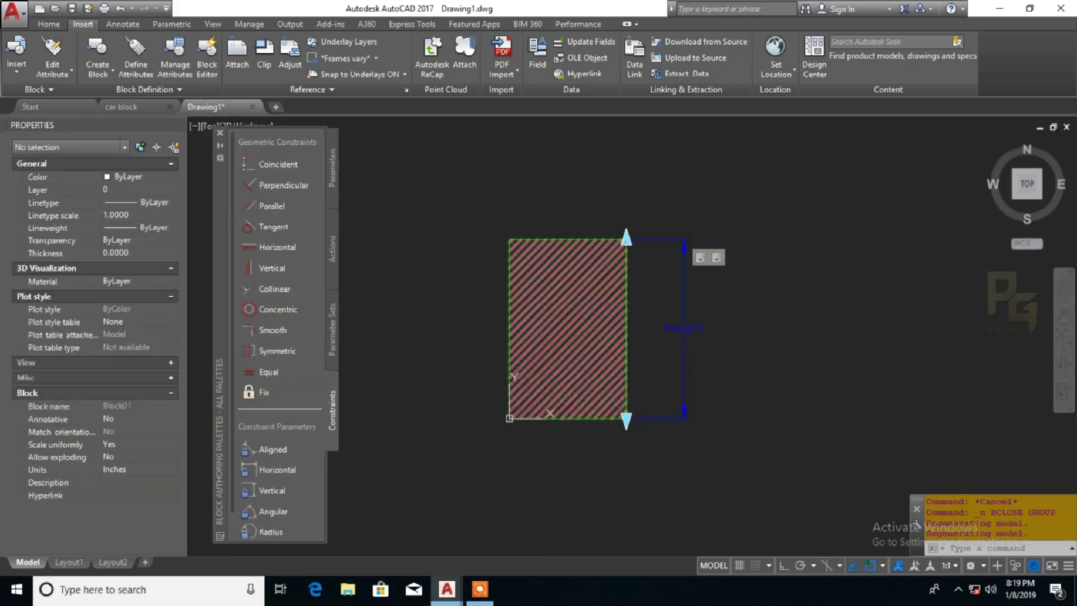
key(ctrl+z)
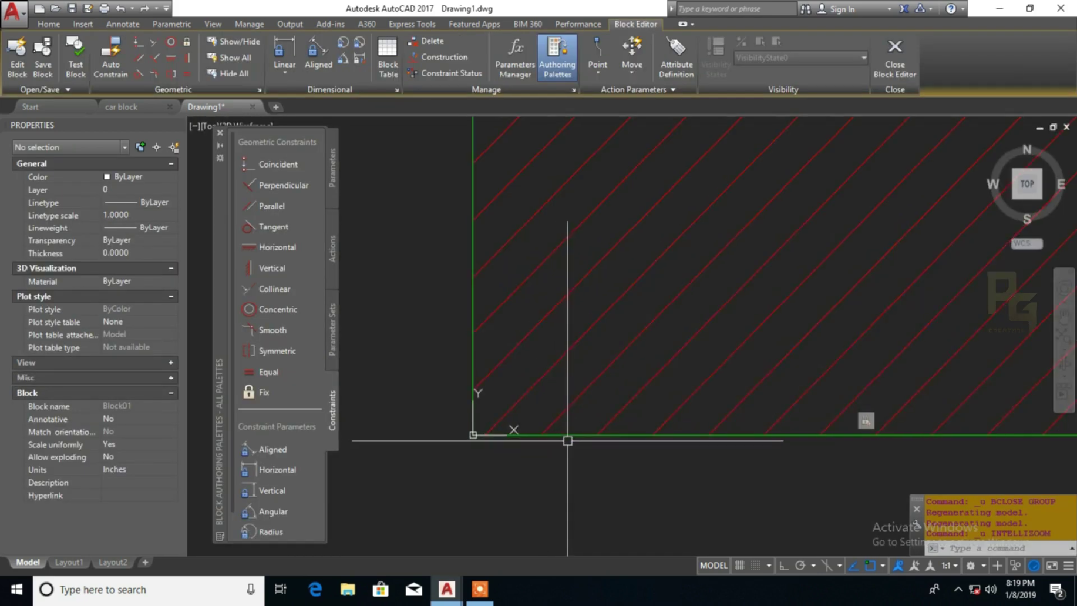
key(ctrl+z)
Apply a Fix constraint to the rectangle's bottom edge with the Object option
click(257, 392)
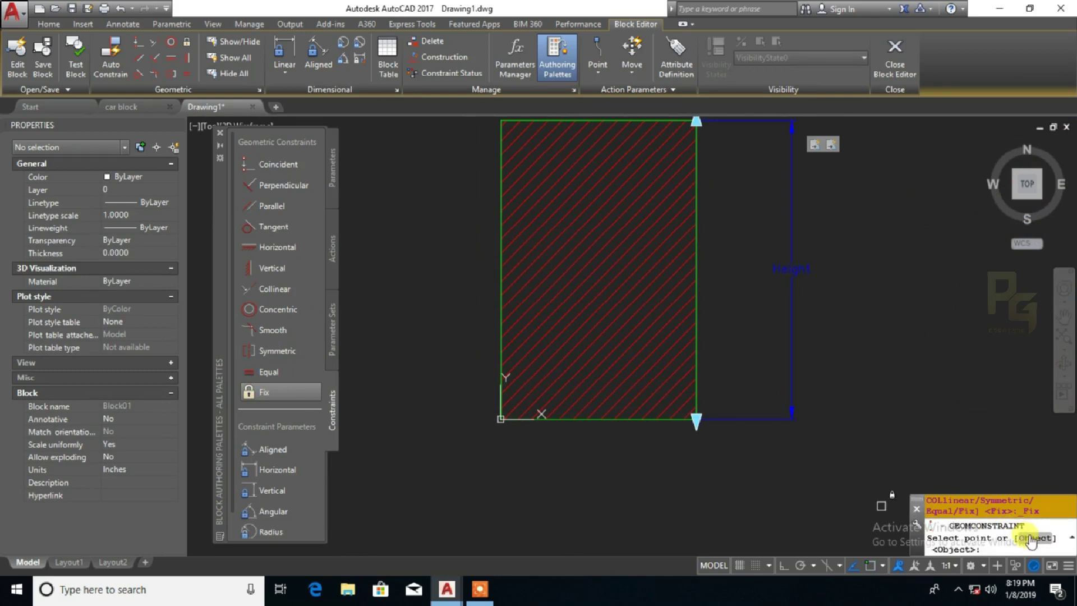
click(1031, 539)
scroll(600, 441, up, 2)
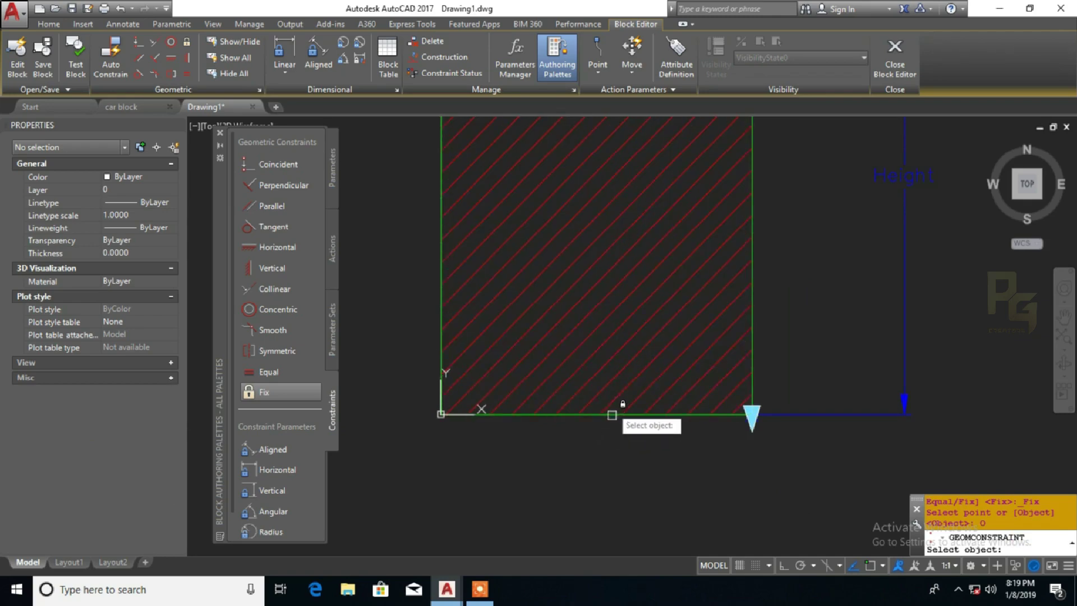
scroll(612, 416, up, 2)
click(612, 421)
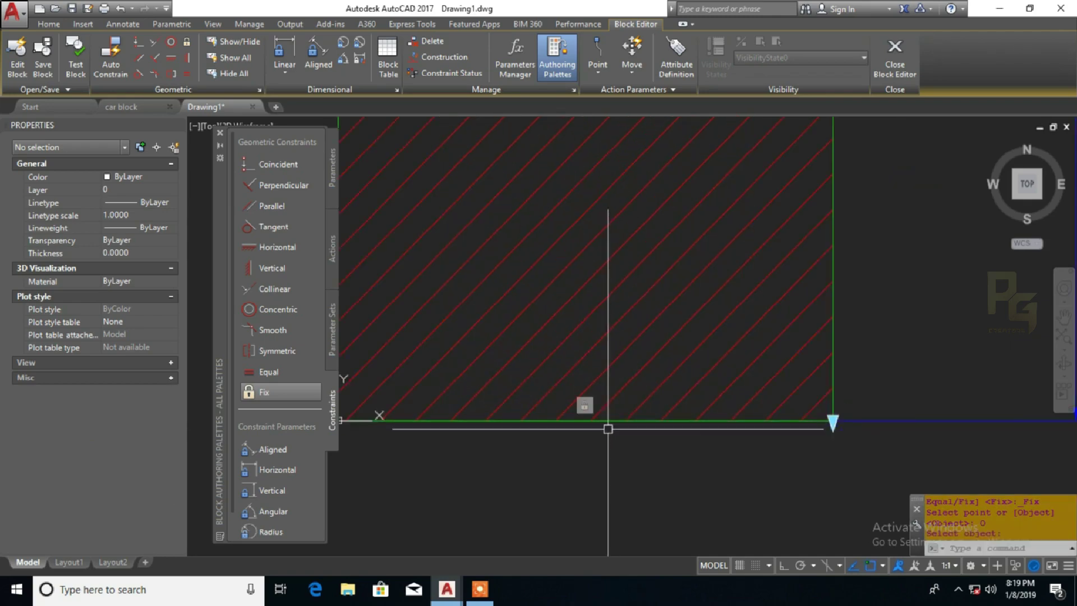
Exit the Block Editor with the changes saved and select the block in the drawing
scroll(606, 426, down, 4)
click(894, 67)
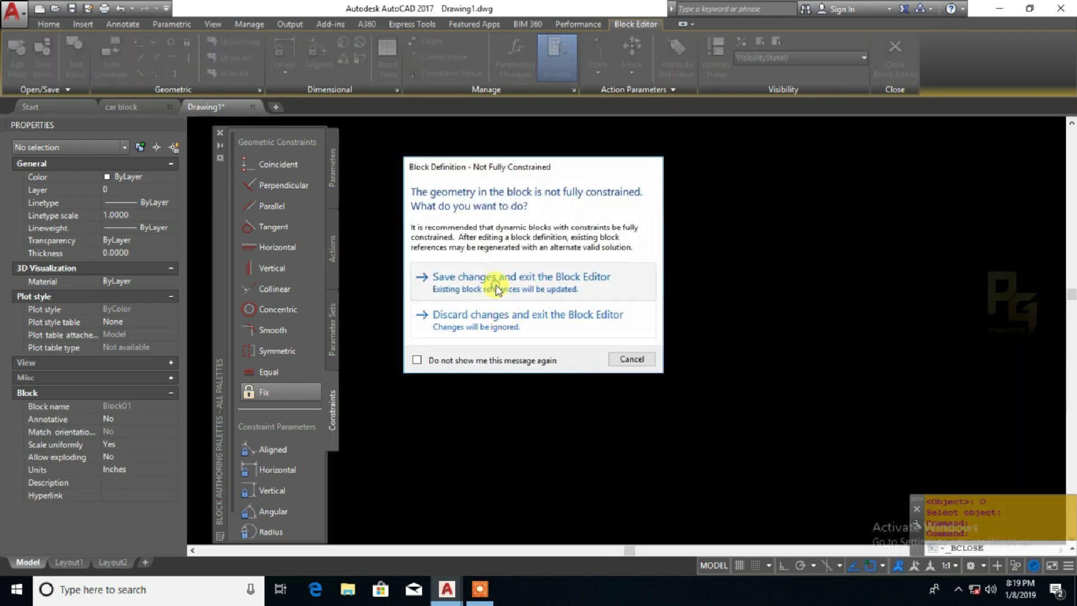
click(496, 289)
click(584, 335)
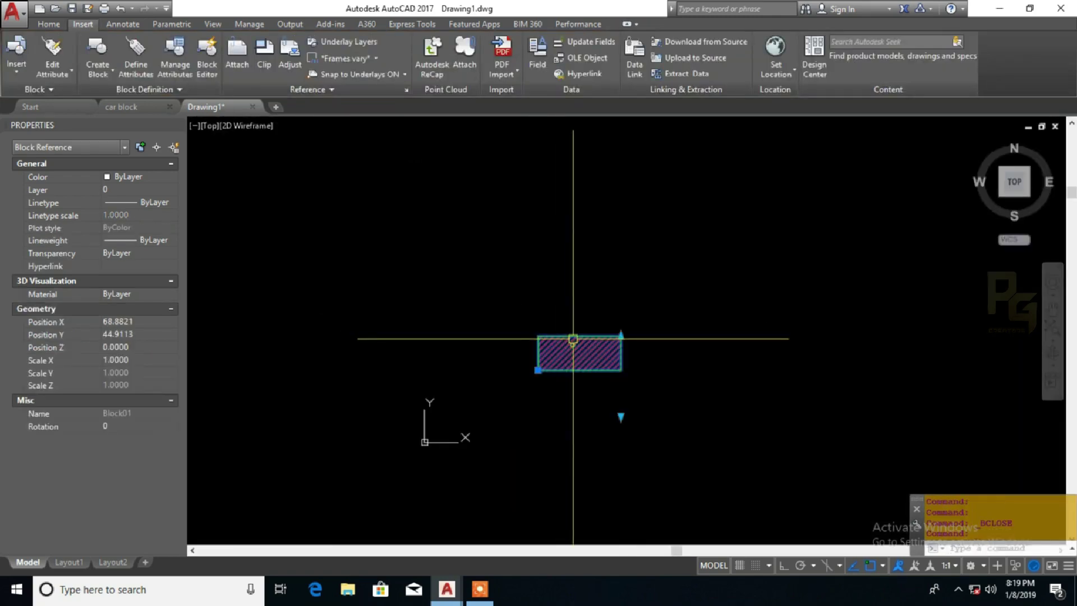
Move the lower height grip up to the block's bottom edge, giving a Height of about 21.1
middle_drag(625, 368, 622, 382)
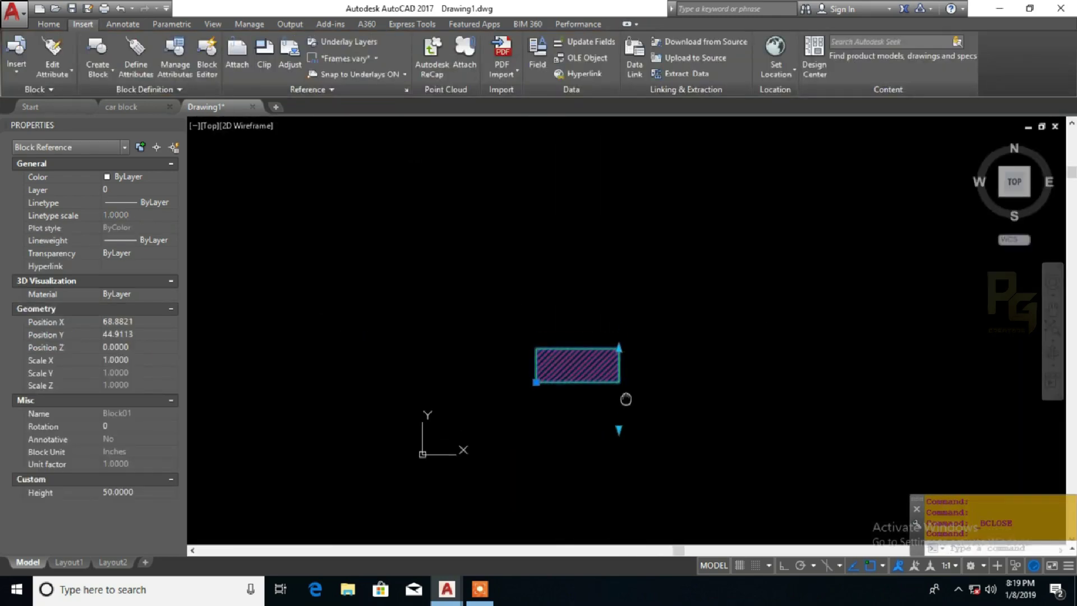
click(618, 431)
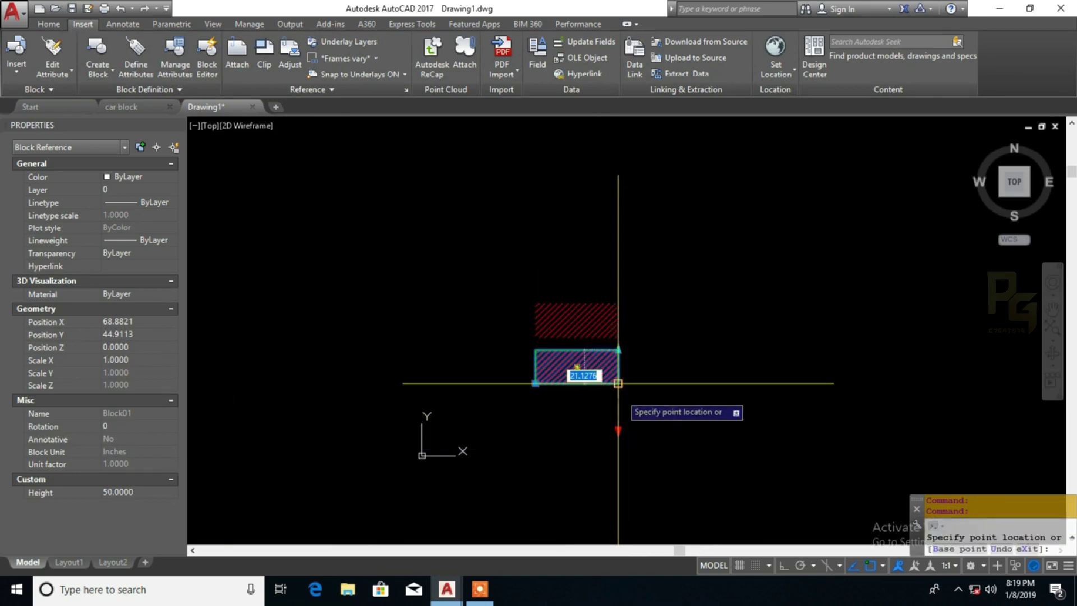
click(646, 382)
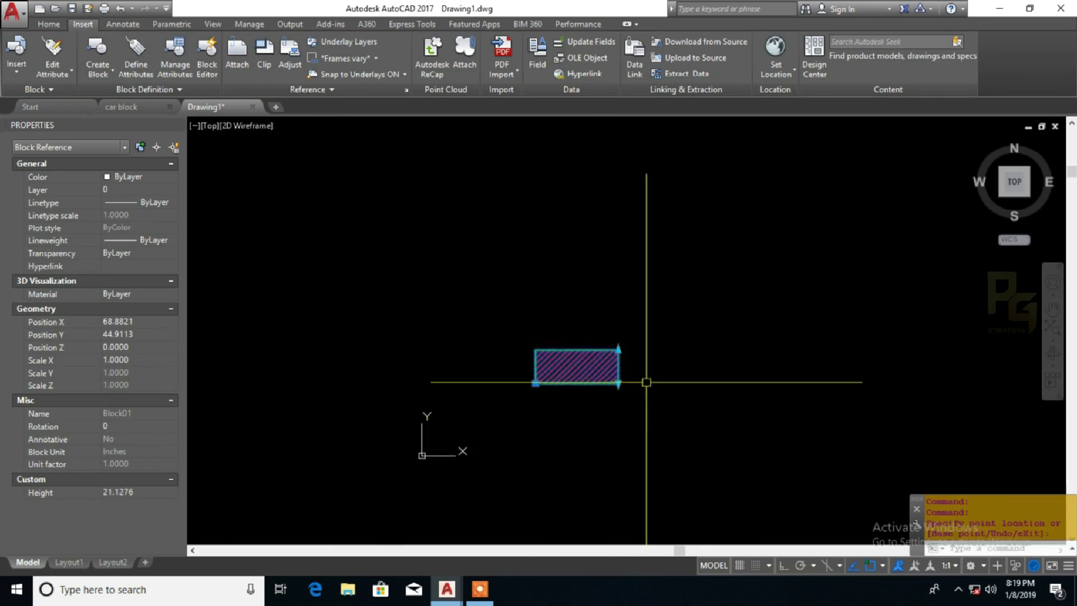
Set the block's custom Height property first to 50 and again to 150
click(143, 494)
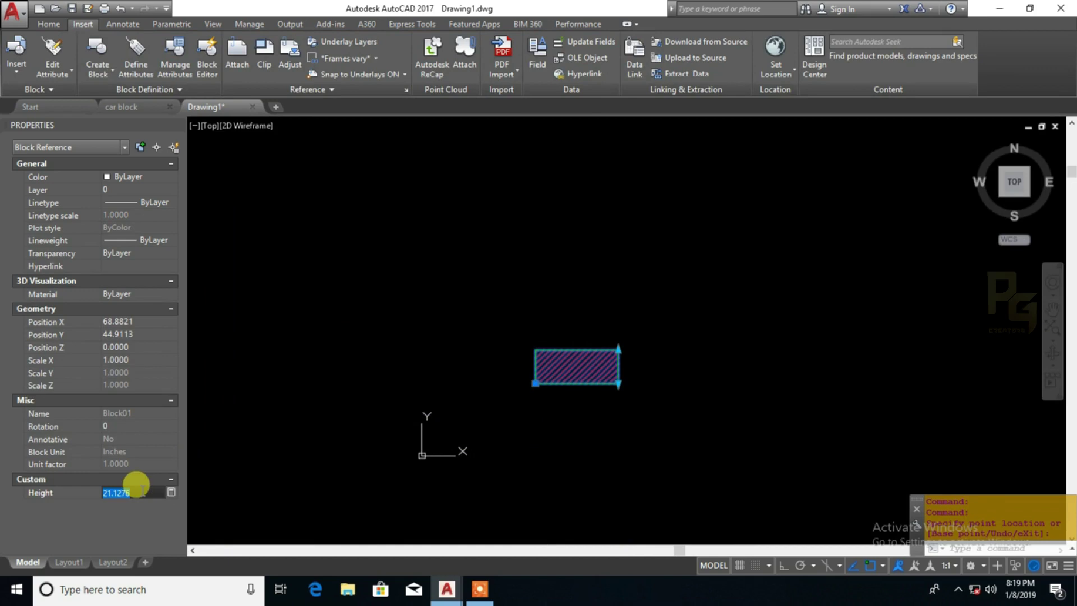
text(50)
key(Return)
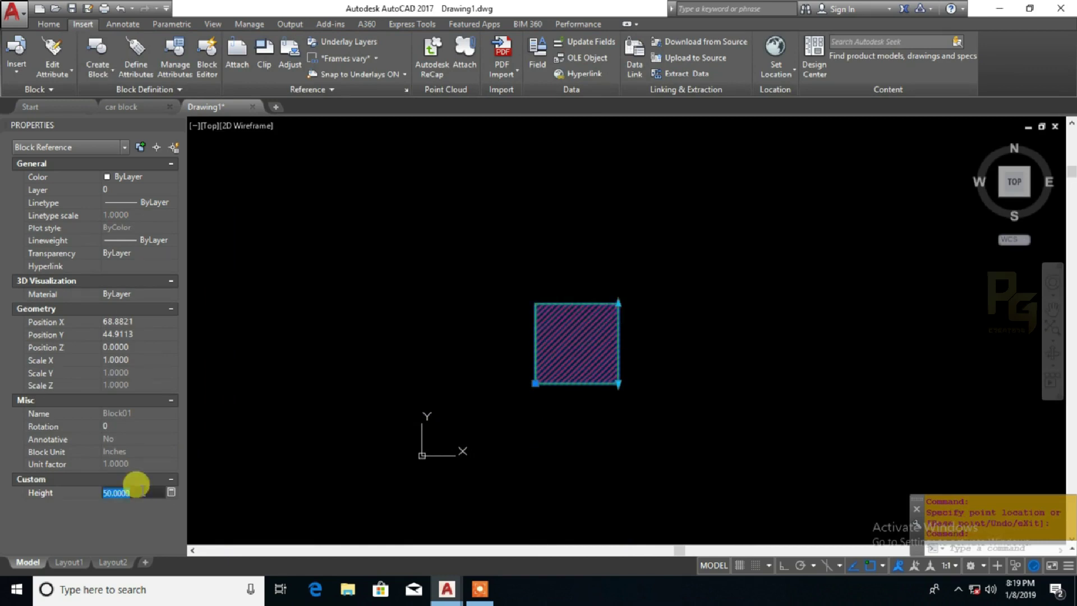
text(150)
key(Return)
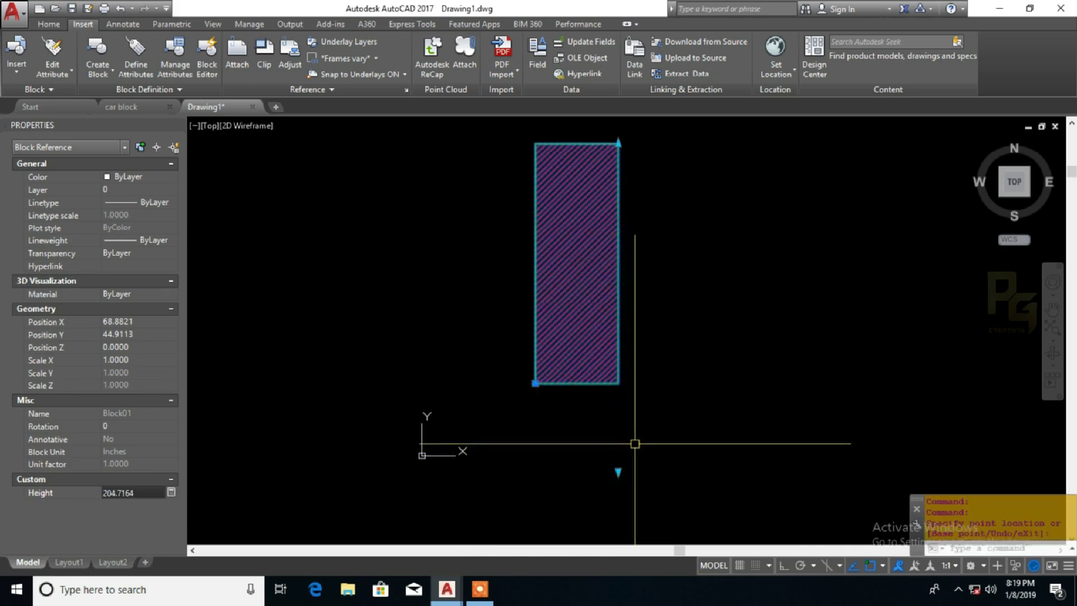
Test the lower height grip by returning it to the block's bottom edge and pulling it down again to a Height of about 180
click(618, 472)
key(Escape)
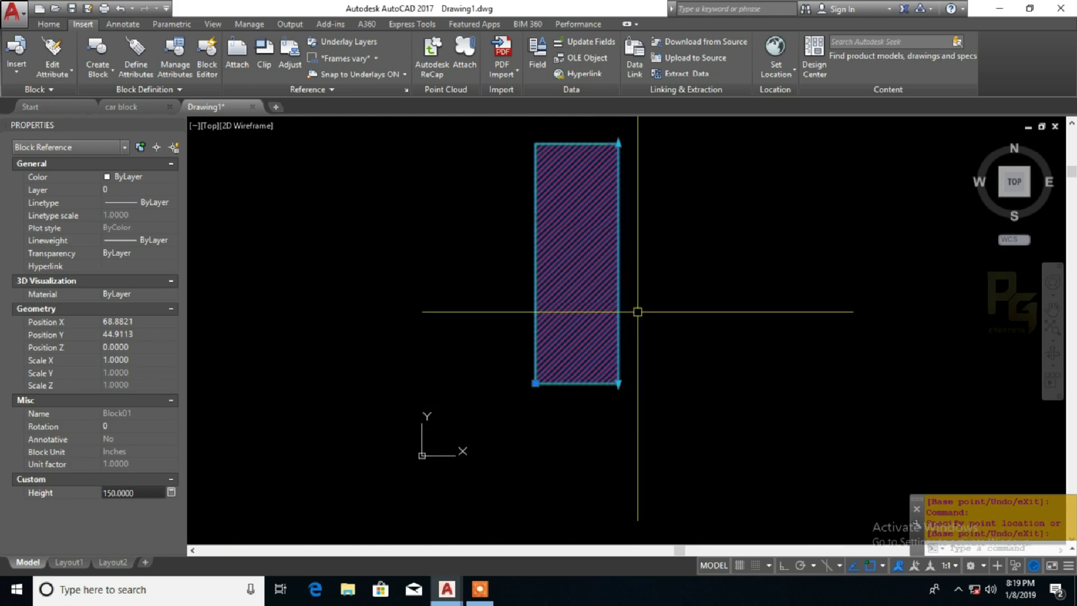
click(618, 383)
click(618, 432)
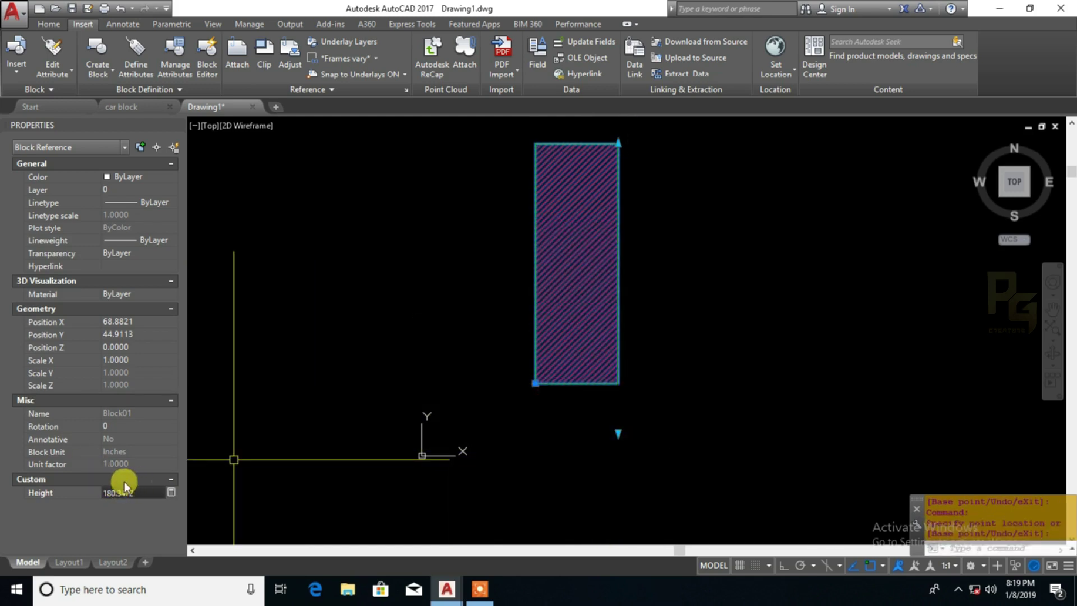
Pull the block's lower height grip down to a Height of about 200 and reopen the block in the Block Editor
click(618, 434)
click(620, 464)
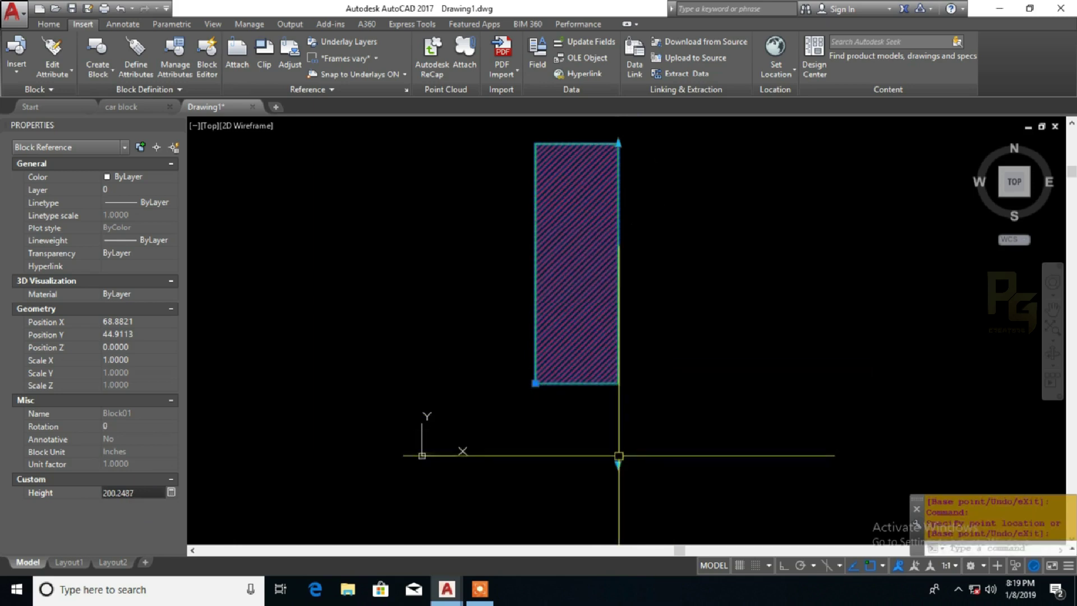
right_click(651, 353)
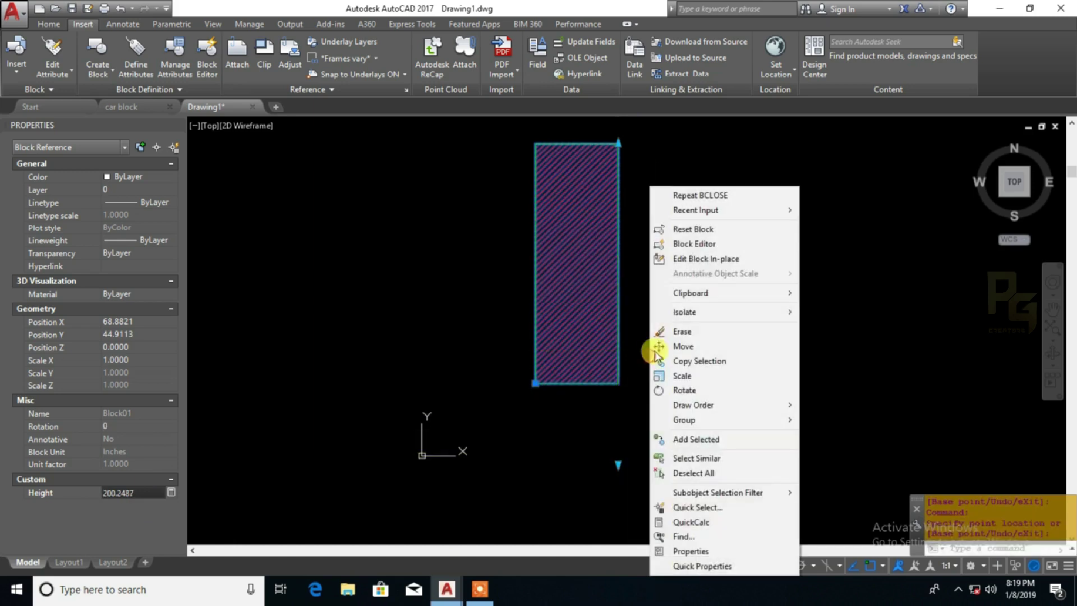
click(691, 244)
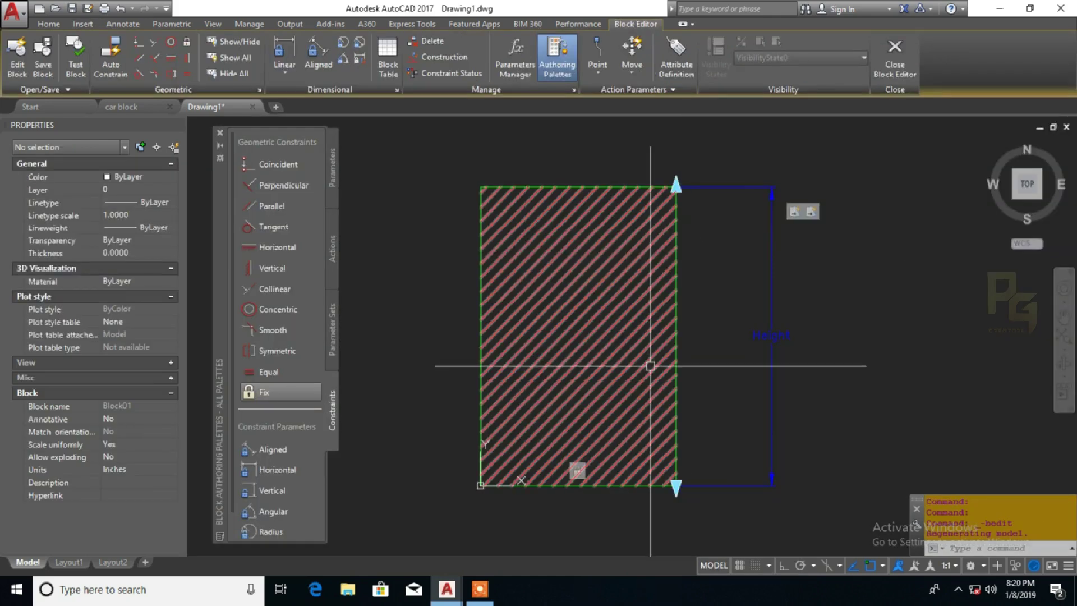
Delete the Fix constraint from the bottom edge of the hatched rectangle
scroll(583, 432, up, 3)
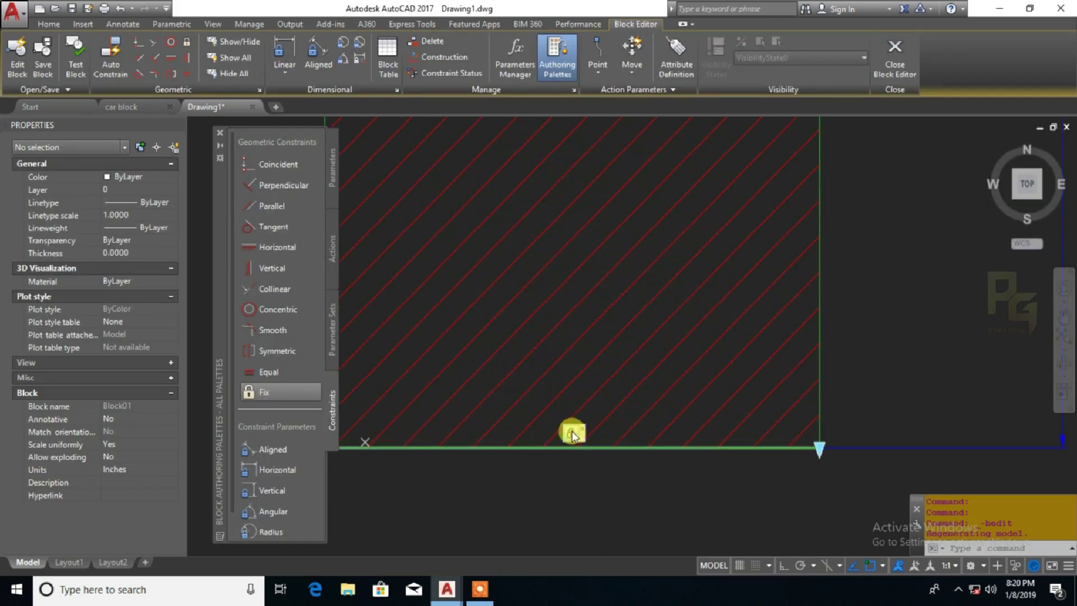
right_click(573, 432)
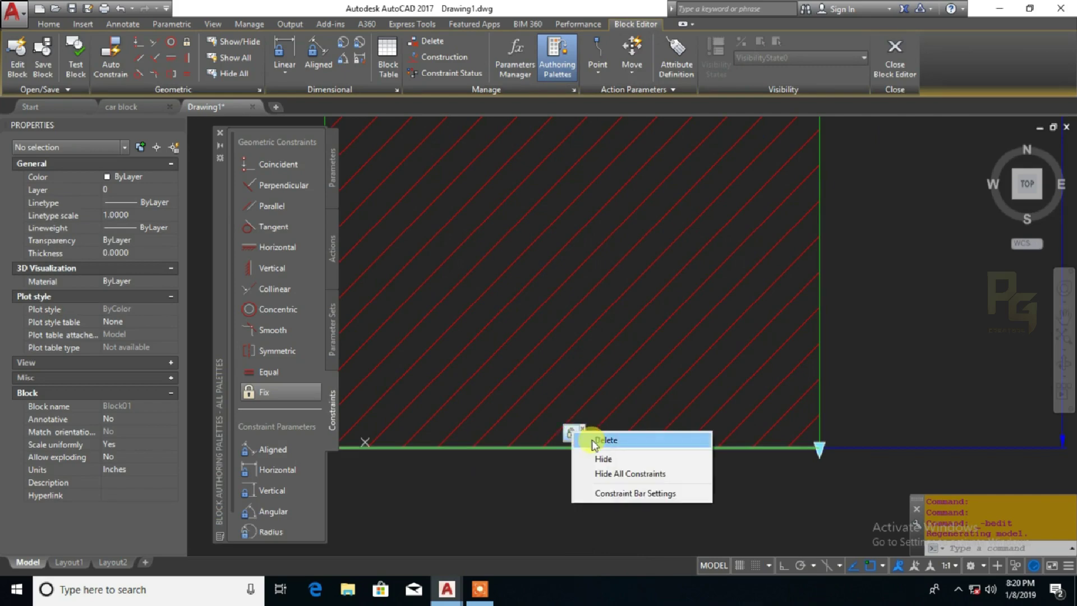
click(596, 441)
scroll(649, 428, down, 5)
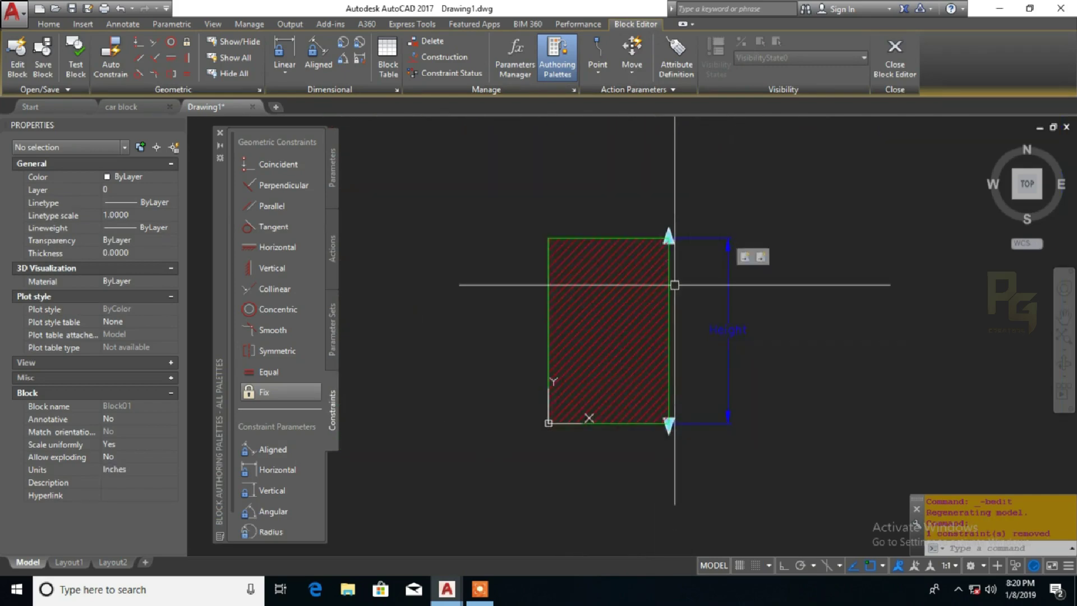
middle_drag(682, 296, 671, 303)
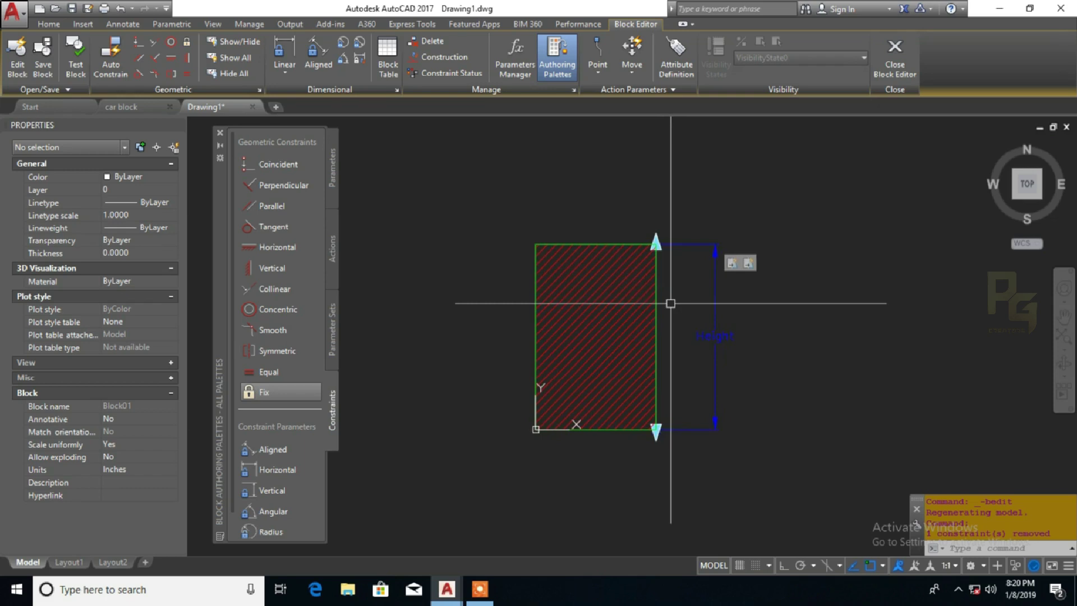
Select the Height linear parameter and set its value set distance type to Increment
click(335, 170)
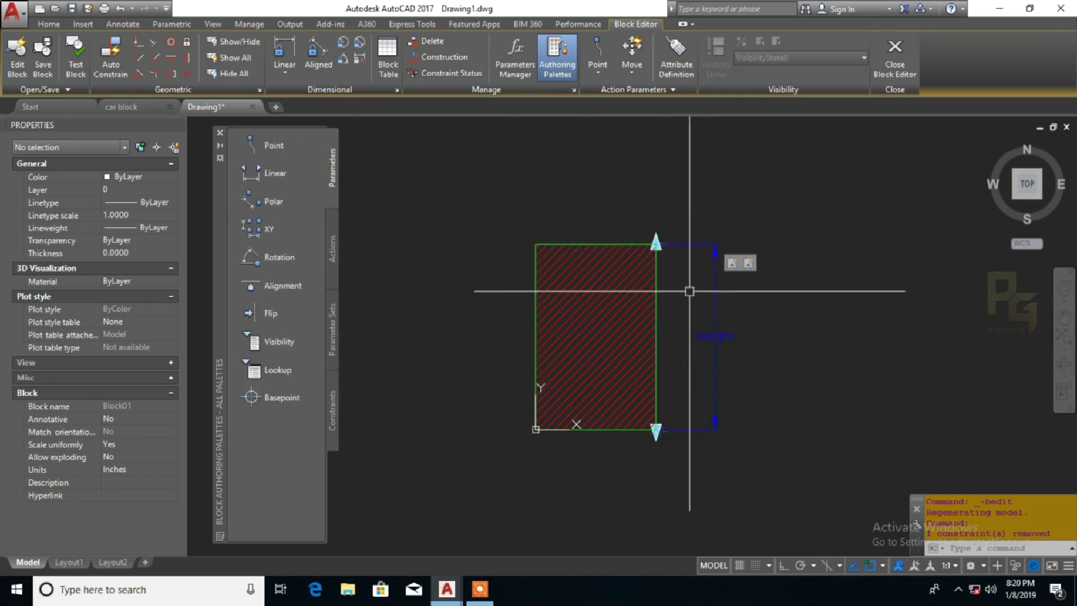
middle_drag(690, 291, 697, 274)
click(712, 316)
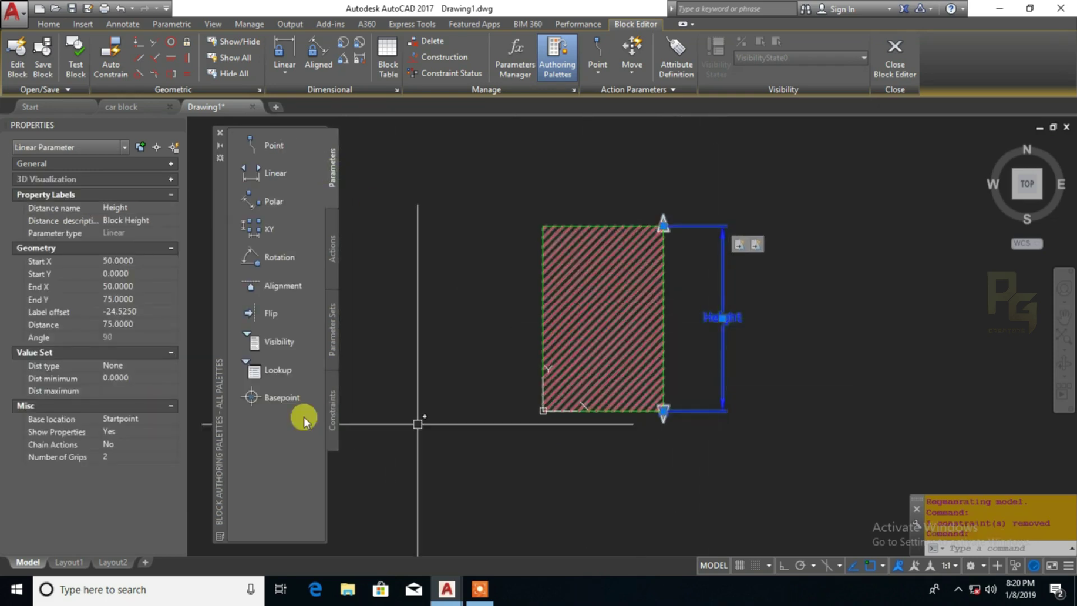
click(171, 194)
click(171, 211)
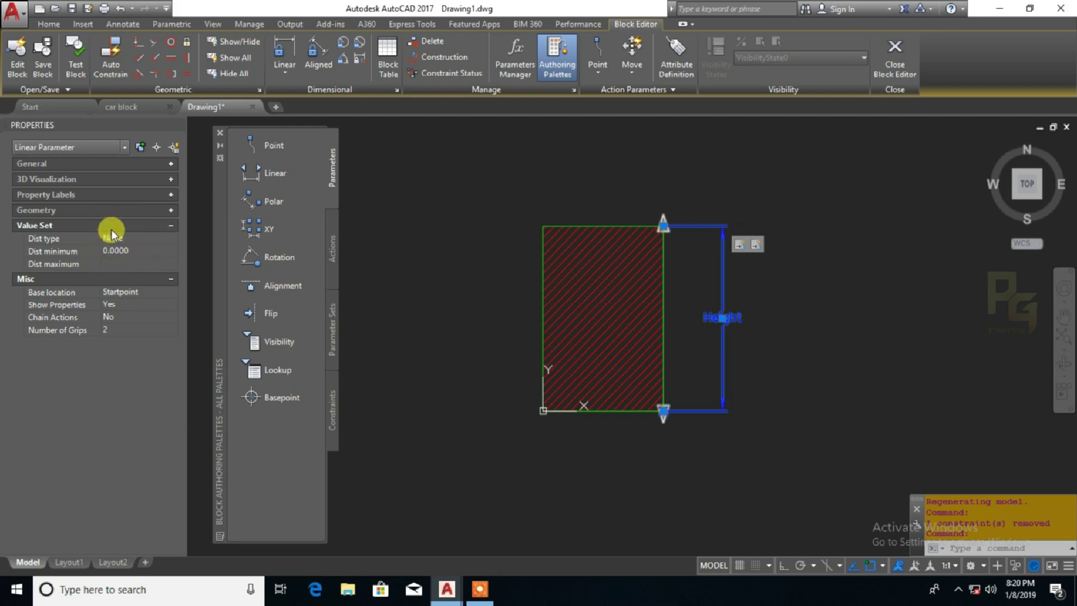
click(147, 241)
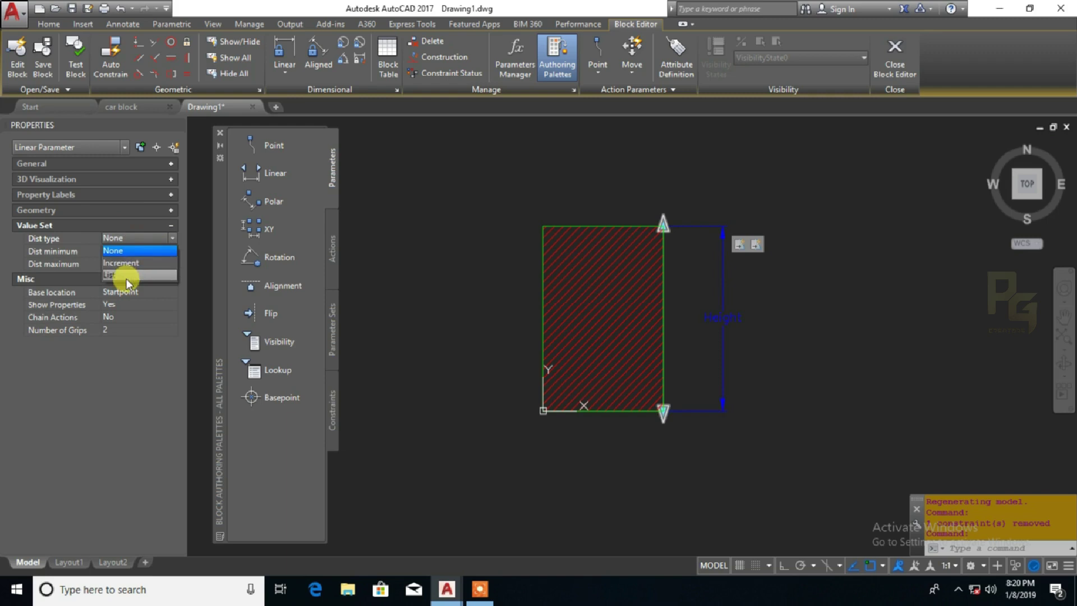
click(140, 250)
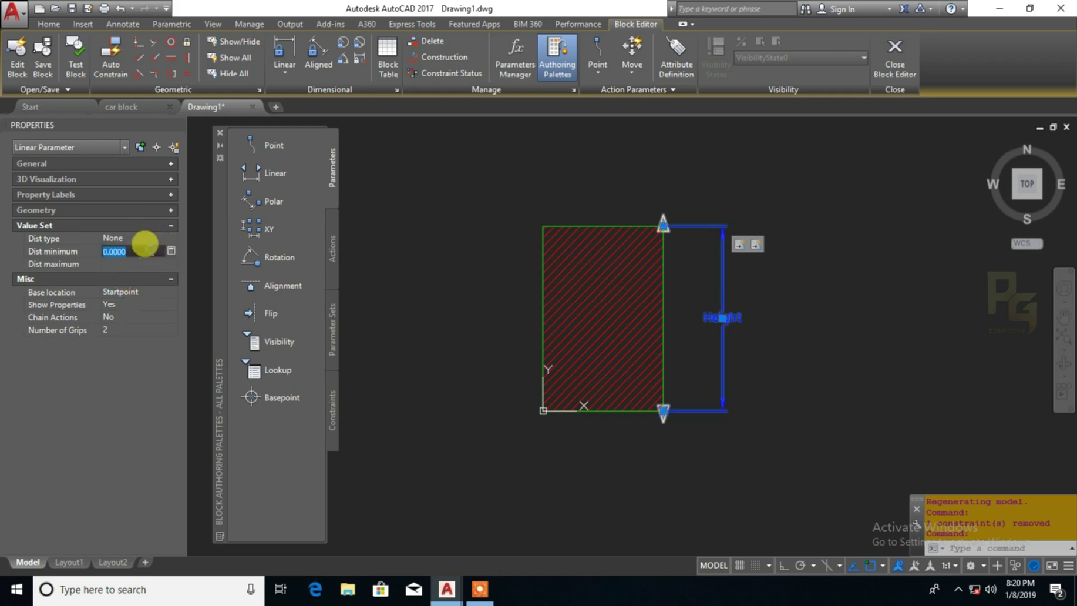
click(139, 263)
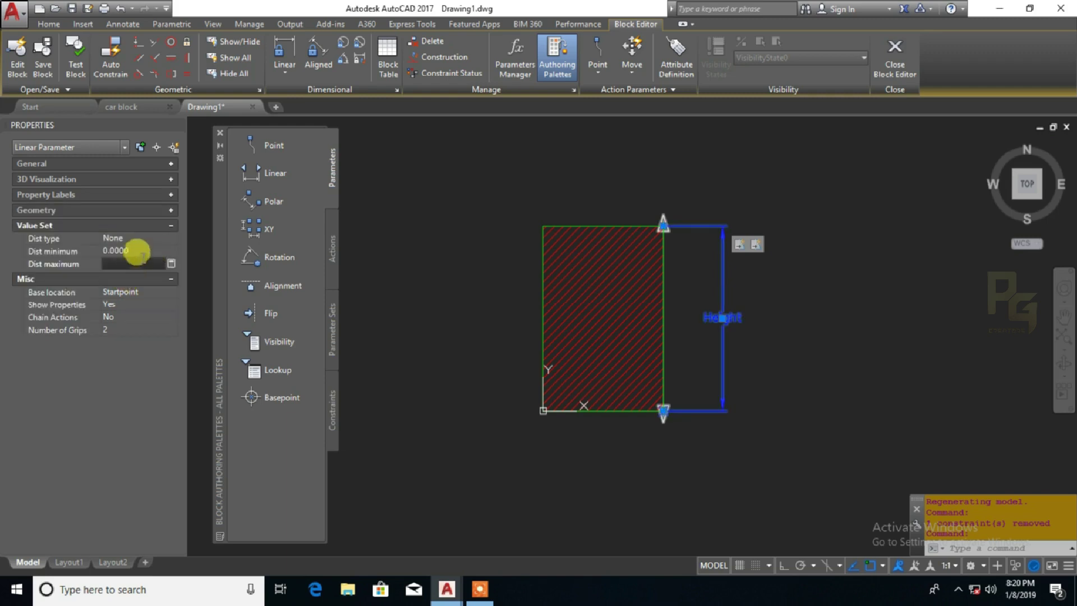
click(138, 250)
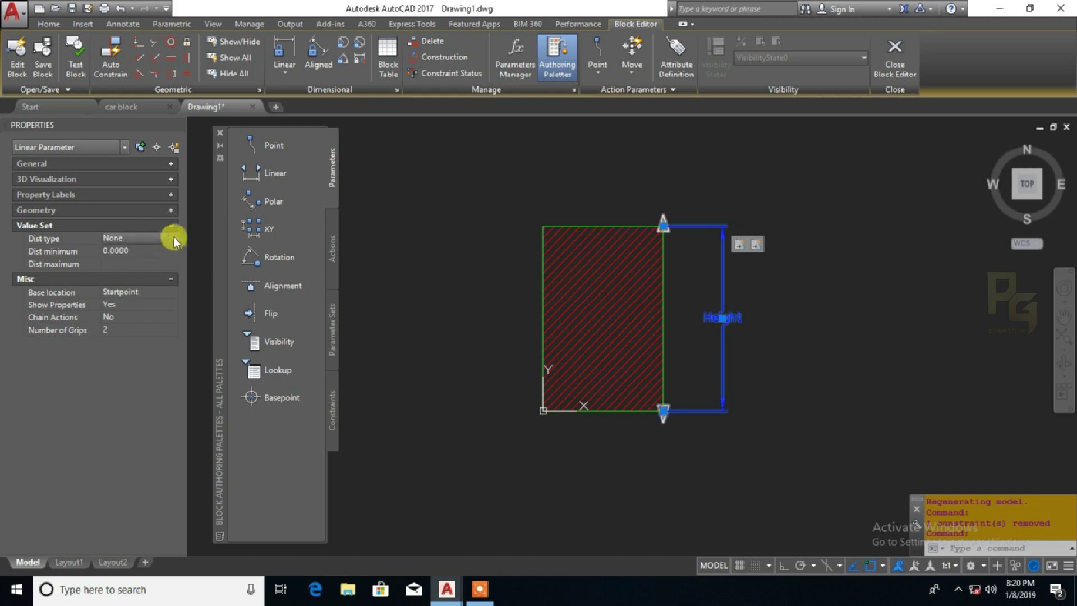
click(151, 262)
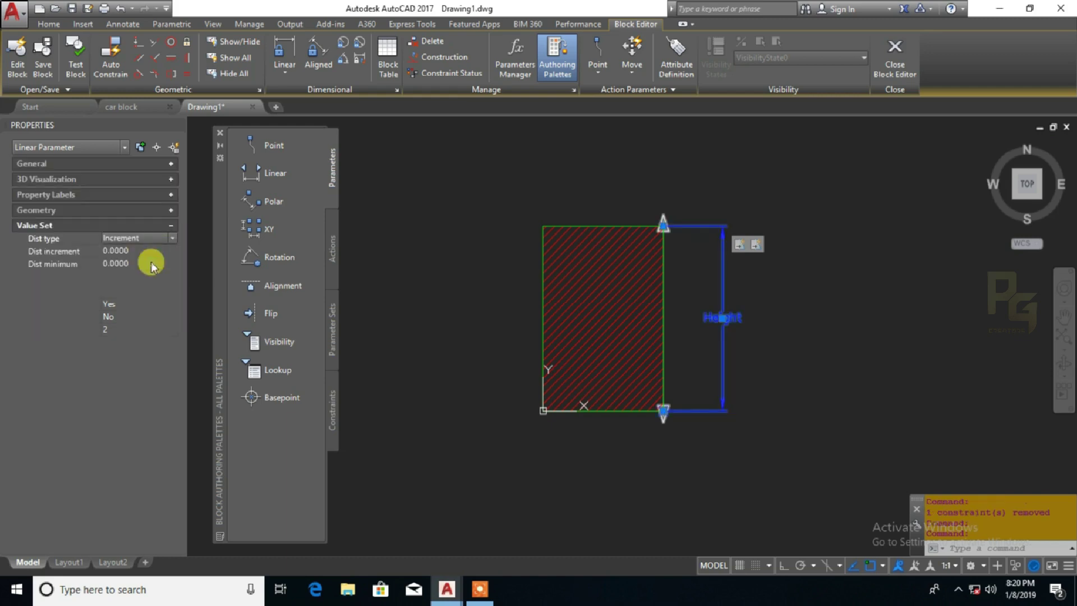
Set the Height parameter's distance increment to 20 and its distance maximum to 120
click(140, 250)
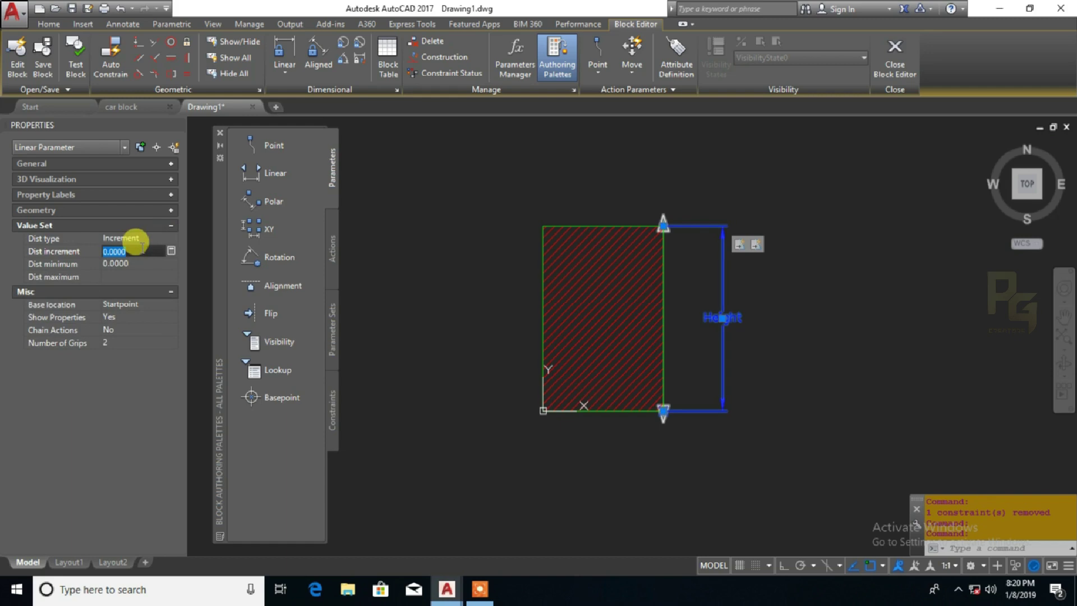
click(145, 277)
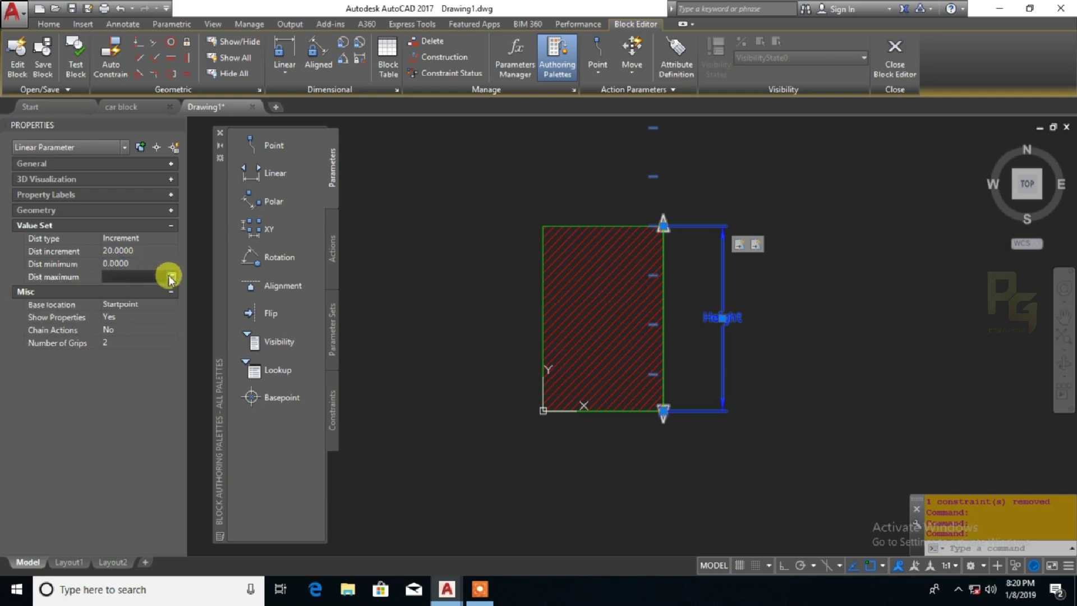
click(170, 277)
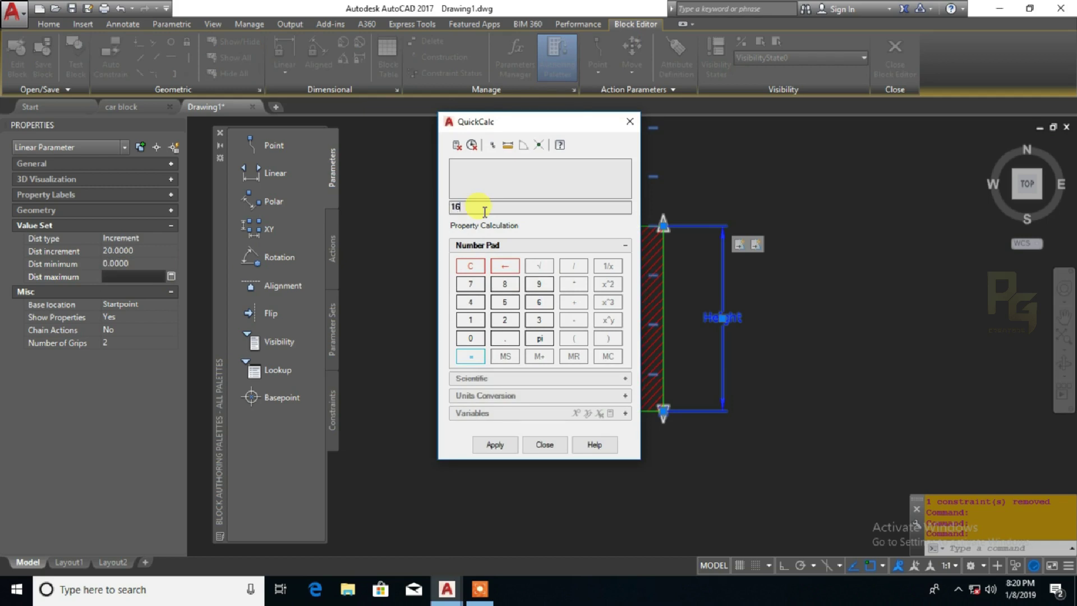
click(497, 445)
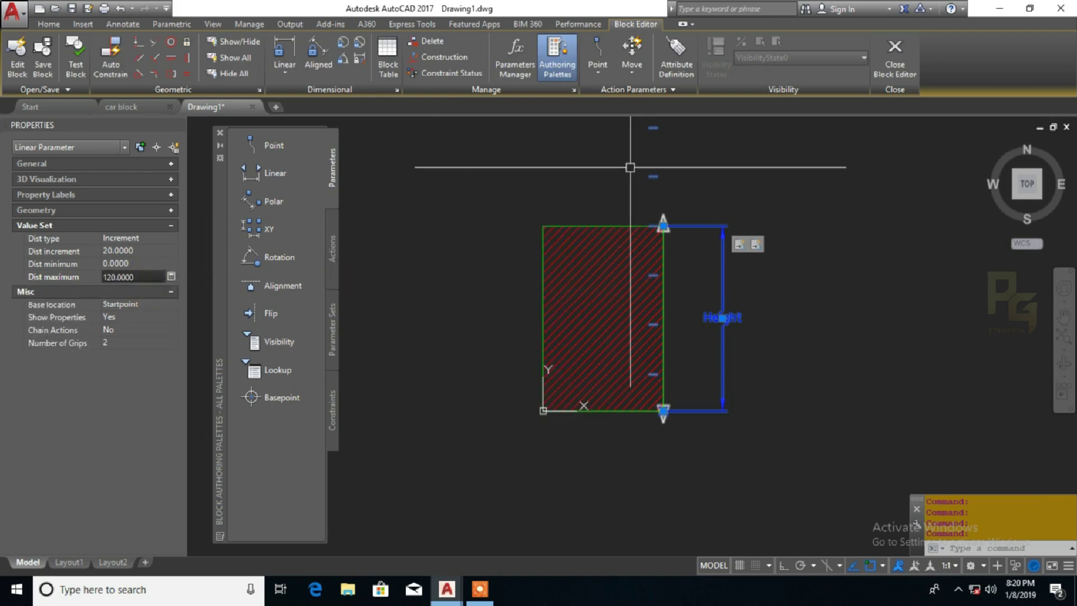
scroll(674, 258, down, 2)
middle_drag(681, 256, 673, 305)
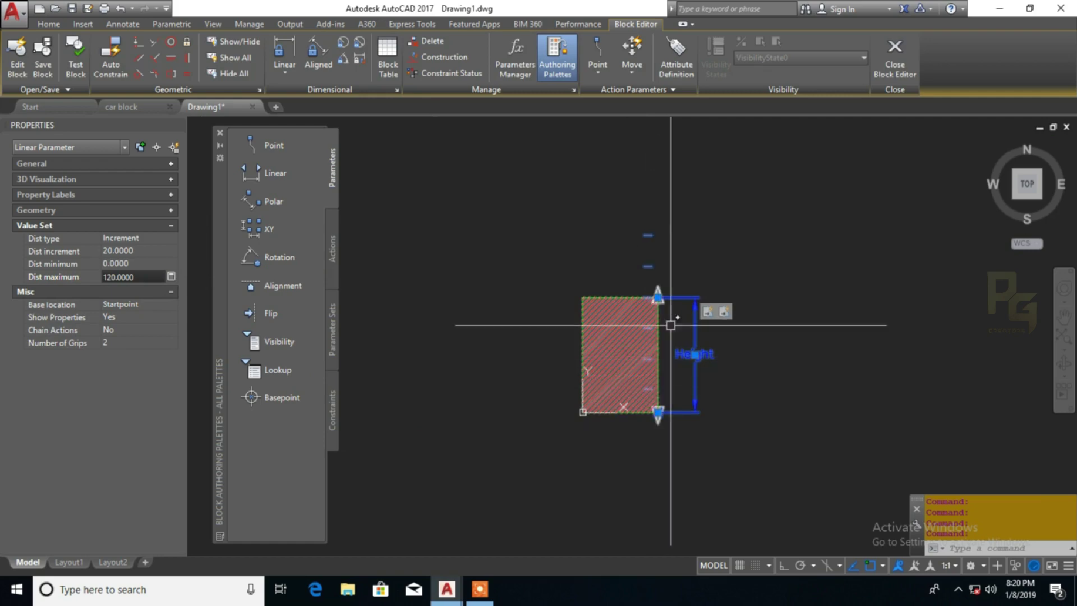
Exit the Block Editor with the changes saved and reset the block reference in the drawing
click(894, 56)
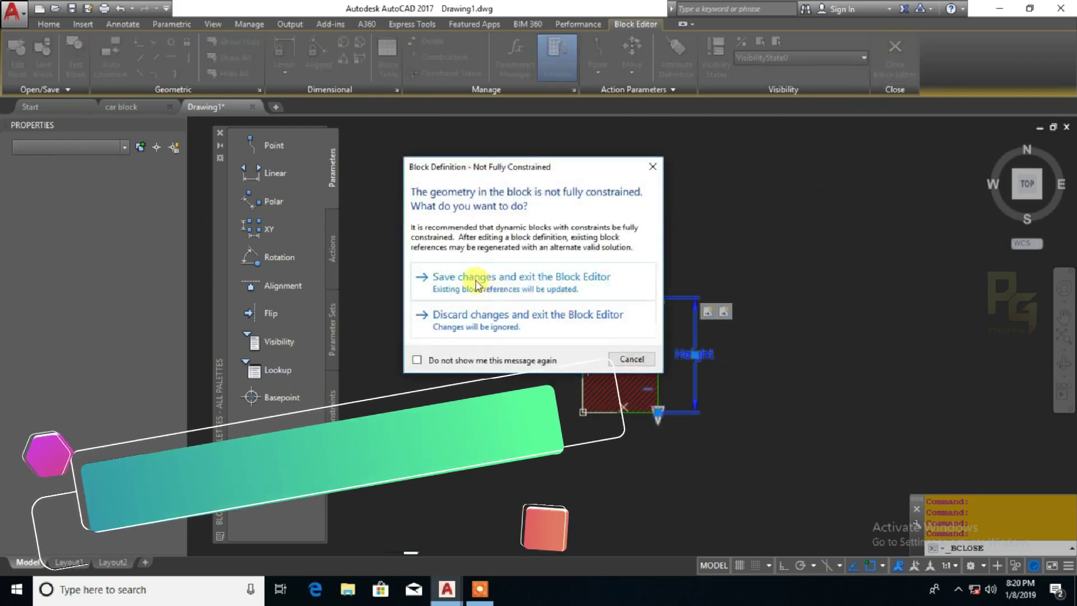
click(474, 413)
click(565, 287)
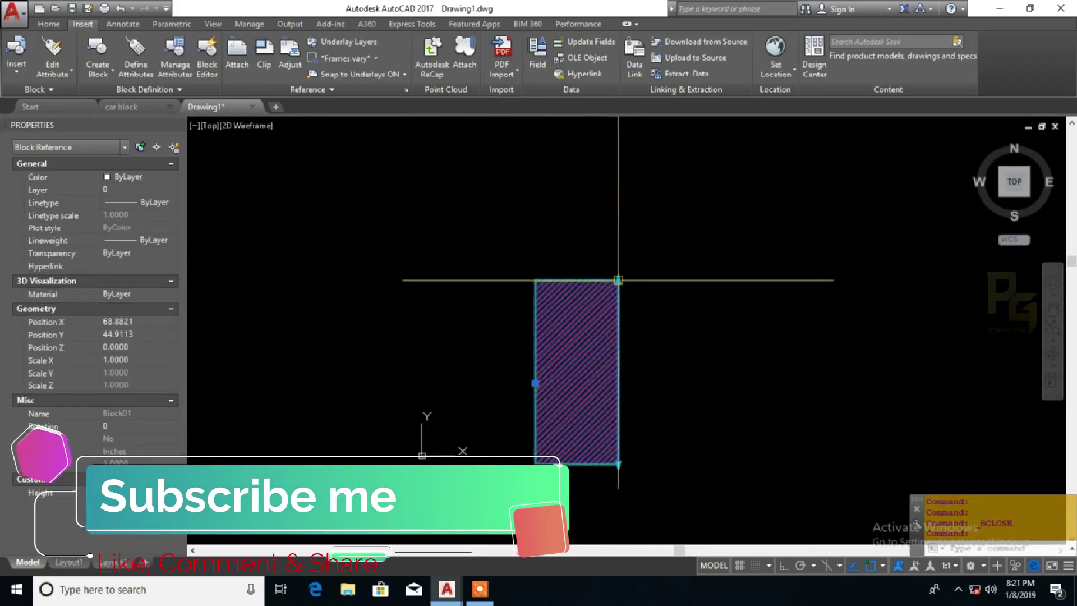
right_click(660, 359)
click(682, 228)
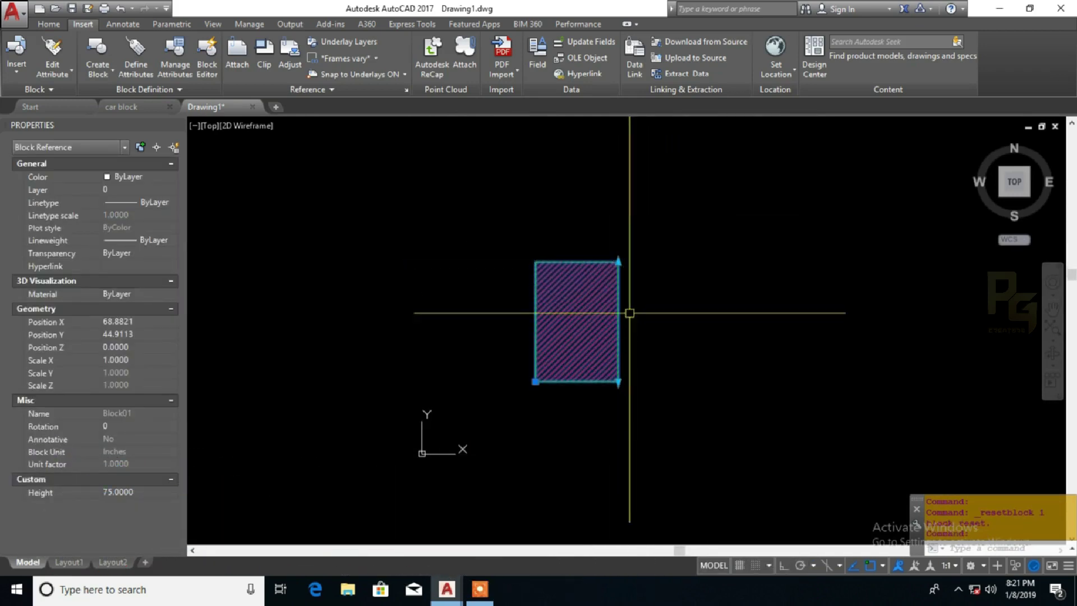
Test the upper height grip by snapping it to Heights of 15, 35, 55, 75, 95 and 115, and back to 15
click(618, 263)
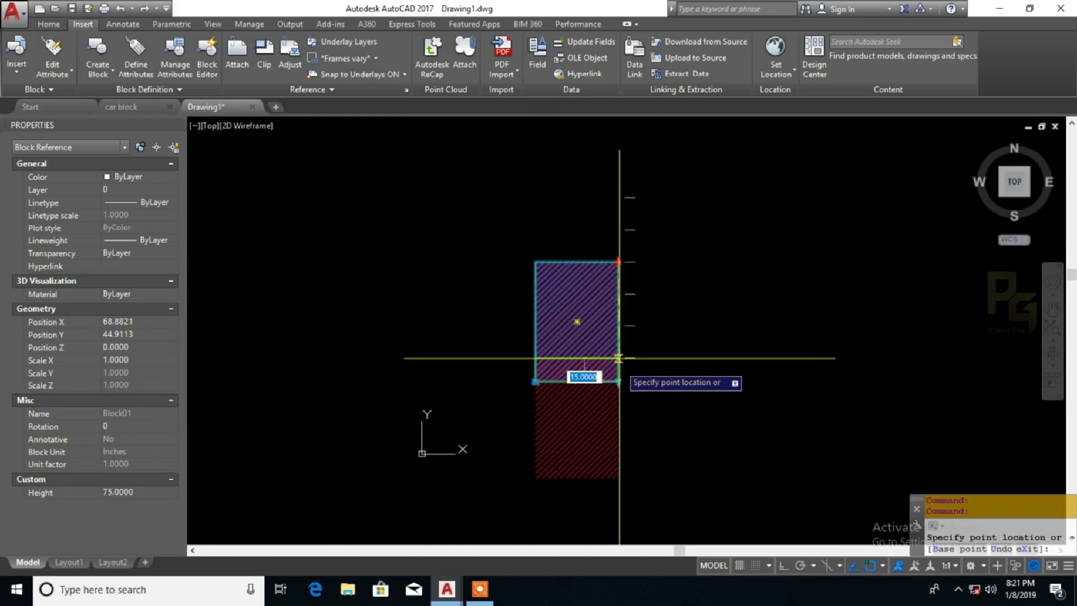
click(619, 358)
click(618, 356)
click(624, 336)
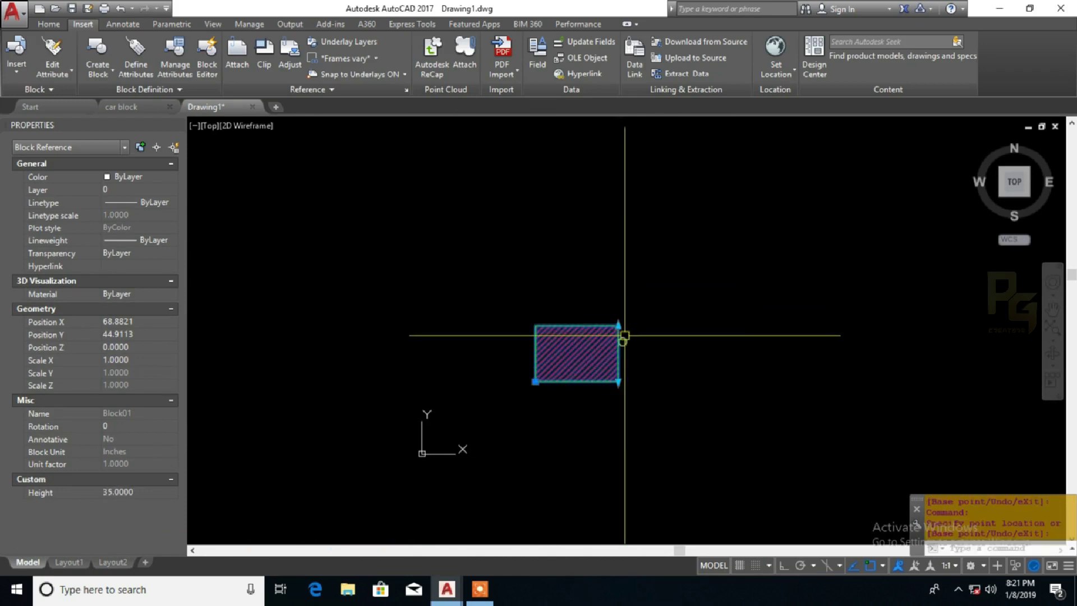
click(618, 326)
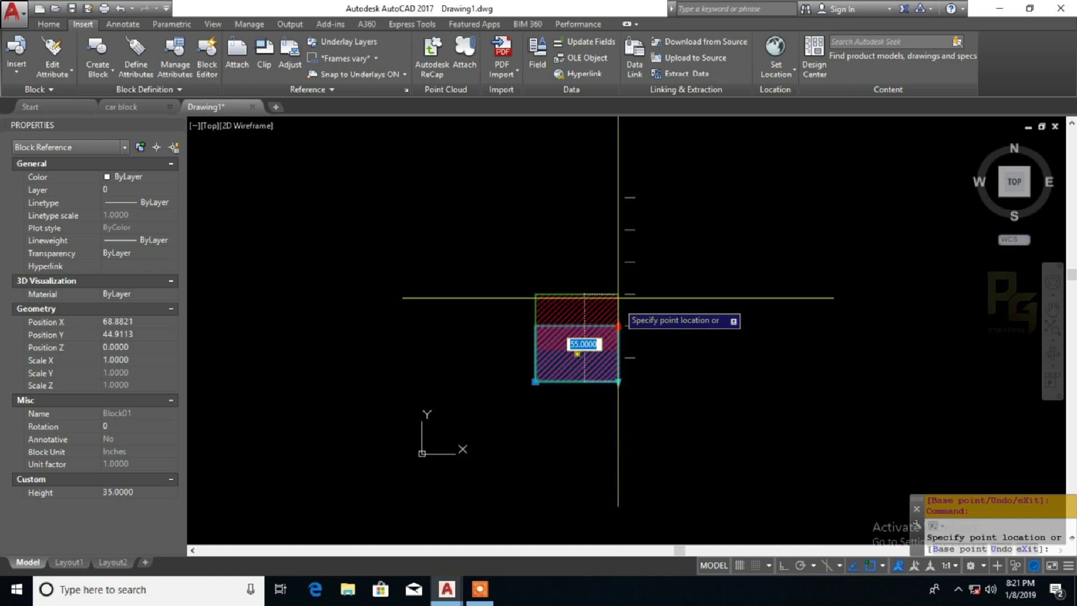
click(618, 297)
click(618, 294)
click(619, 263)
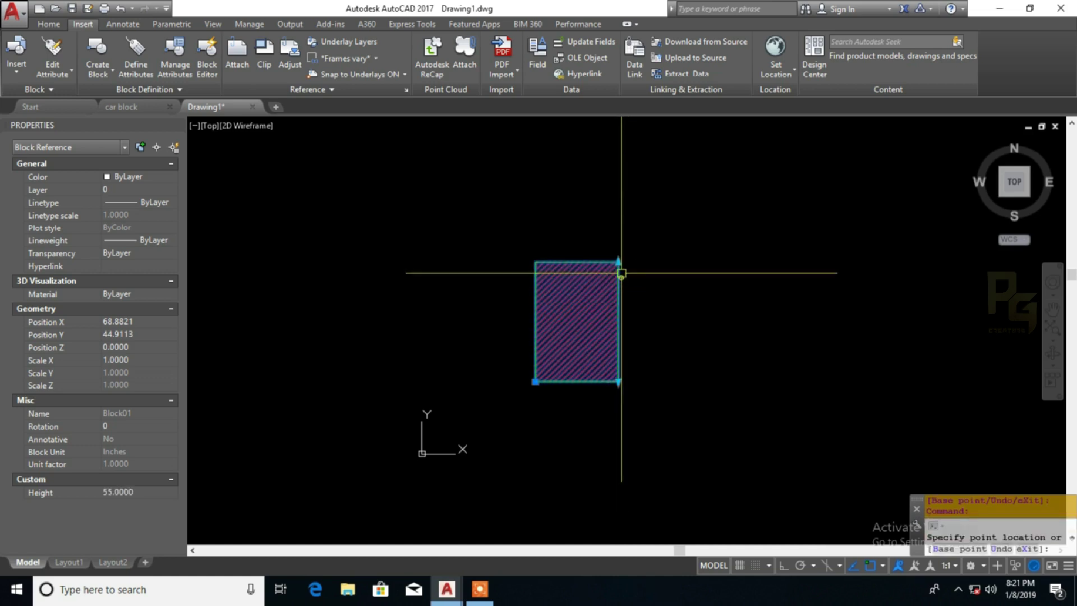
click(619, 236)
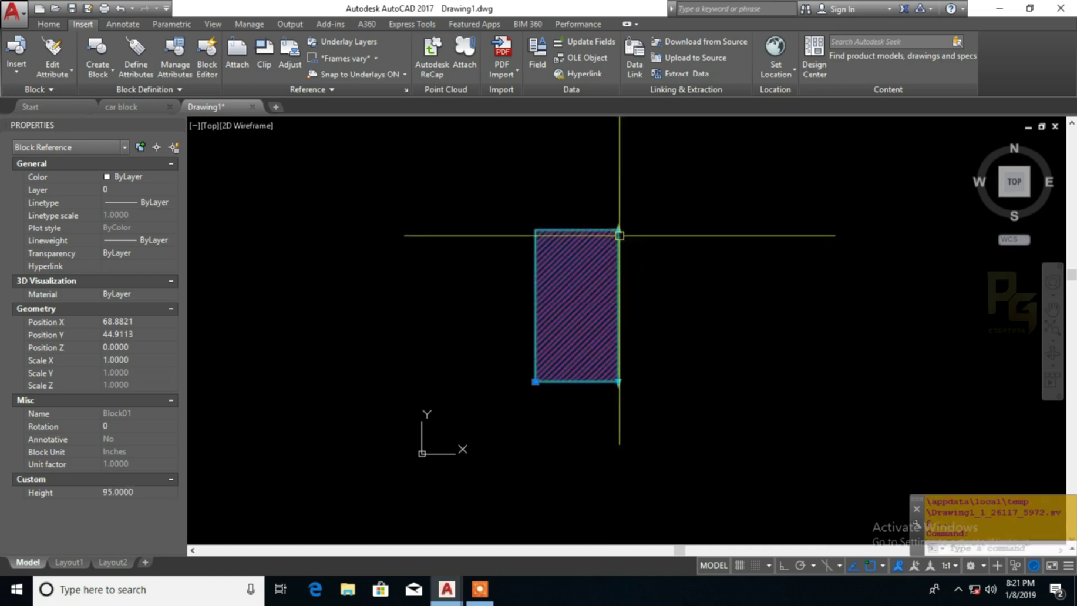
click(618, 230)
click(620, 211)
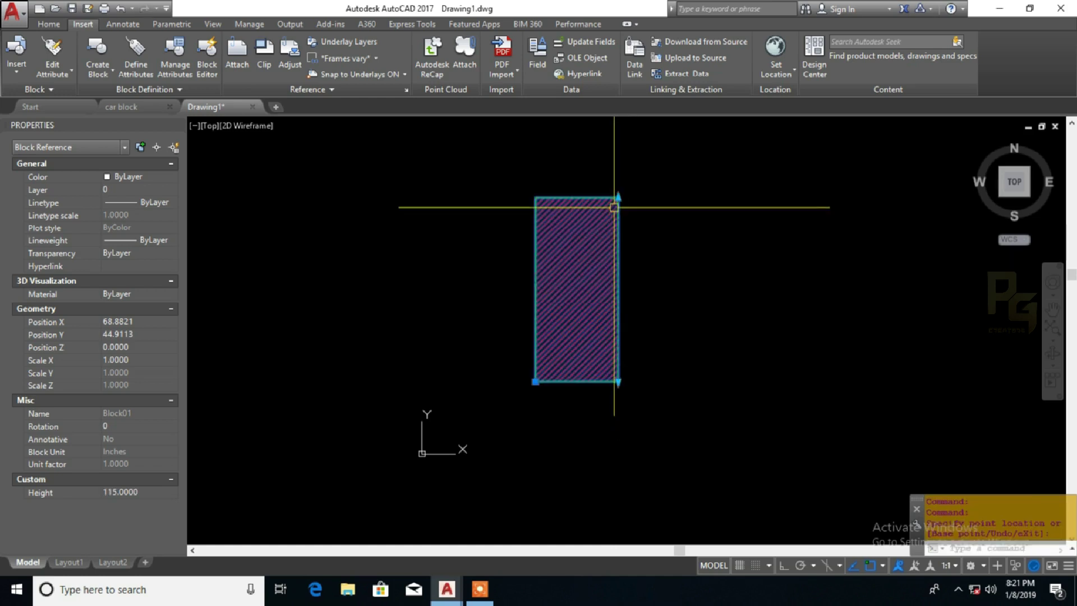
click(618, 198)
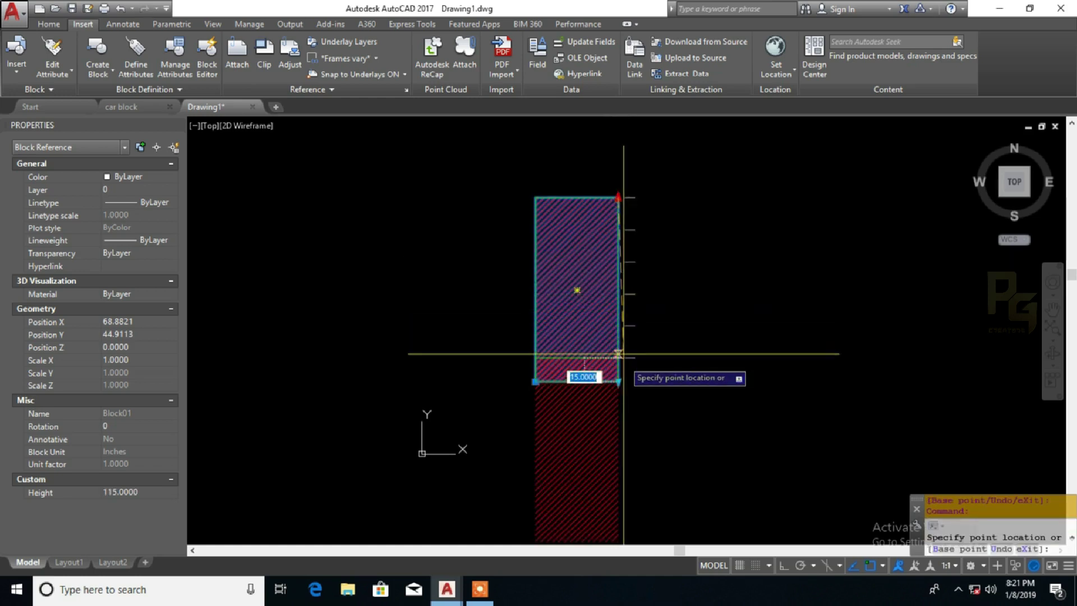
click(618, 363)
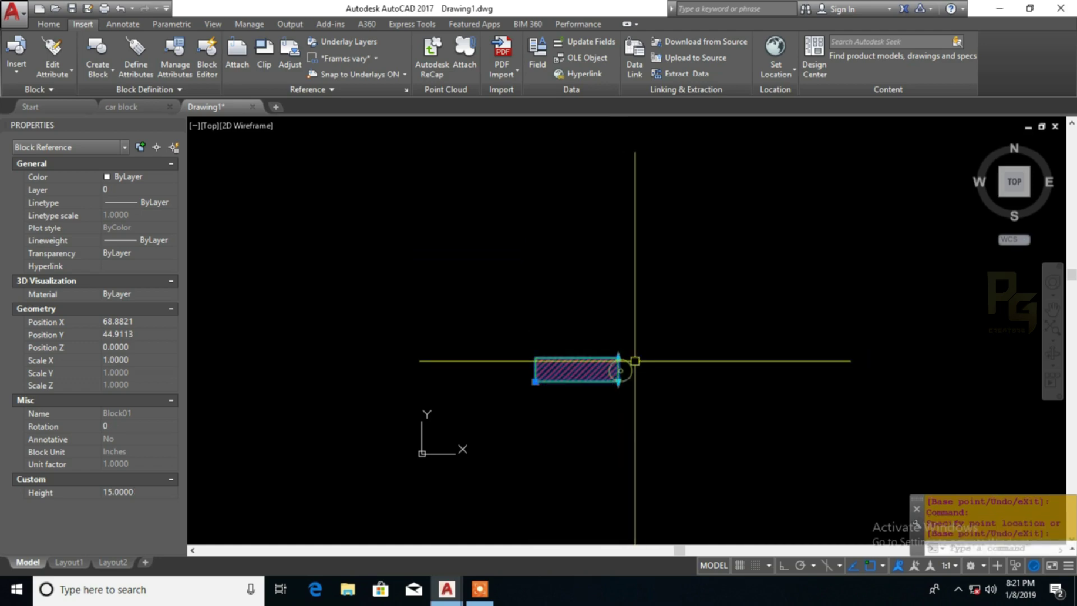
Open Block01 in the Block Editor and examine the Height parameter's increment marks and value set
right_click(613, 340)
click(643, 246)
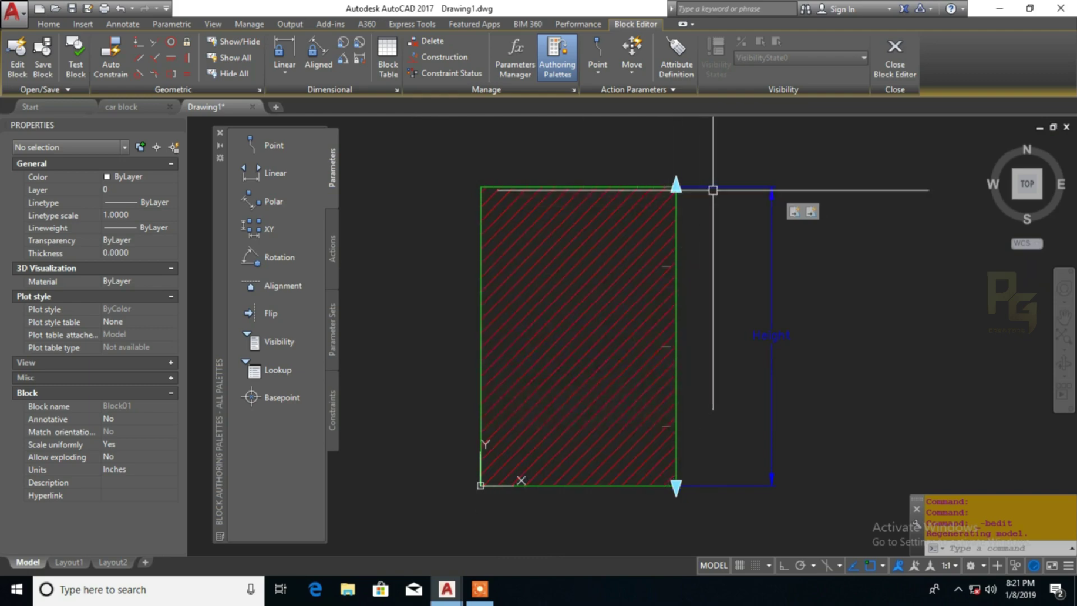
click(712, 187)
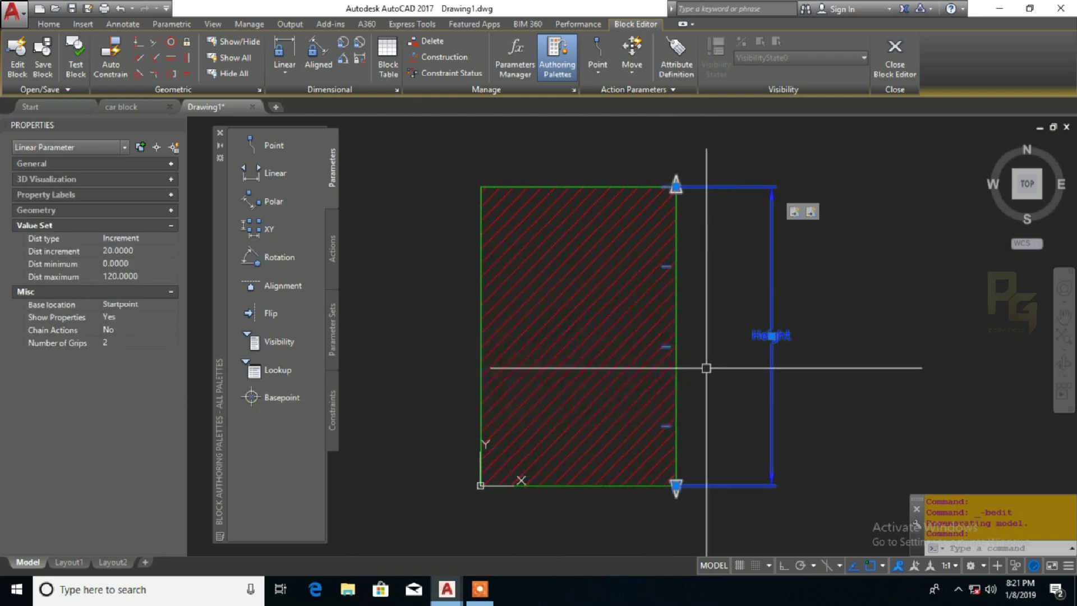
scroll(709, 368, down, 5)
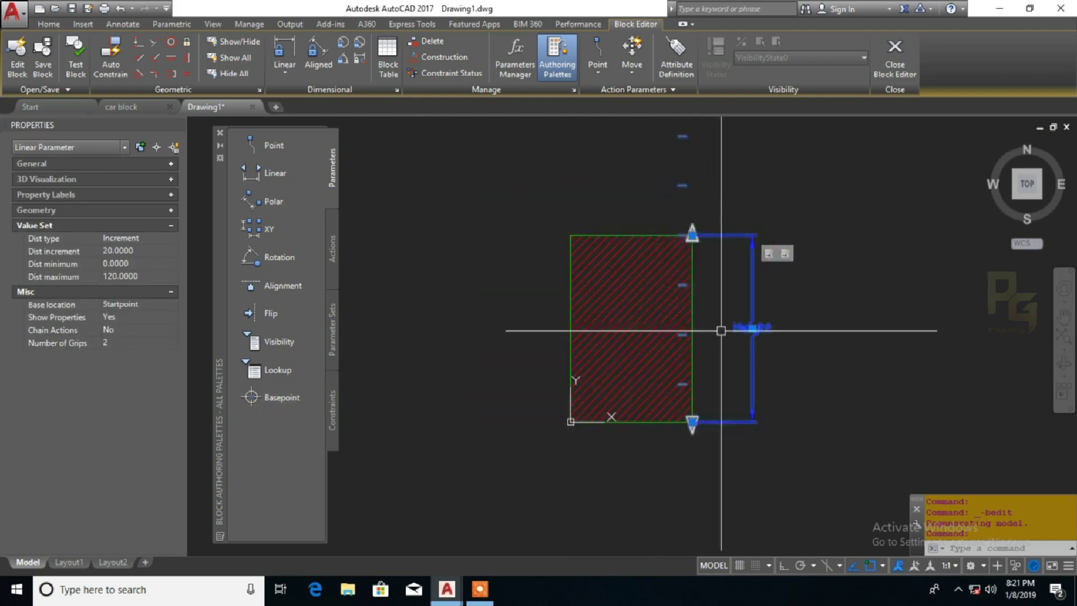
scroll(682, 364, up, 3)
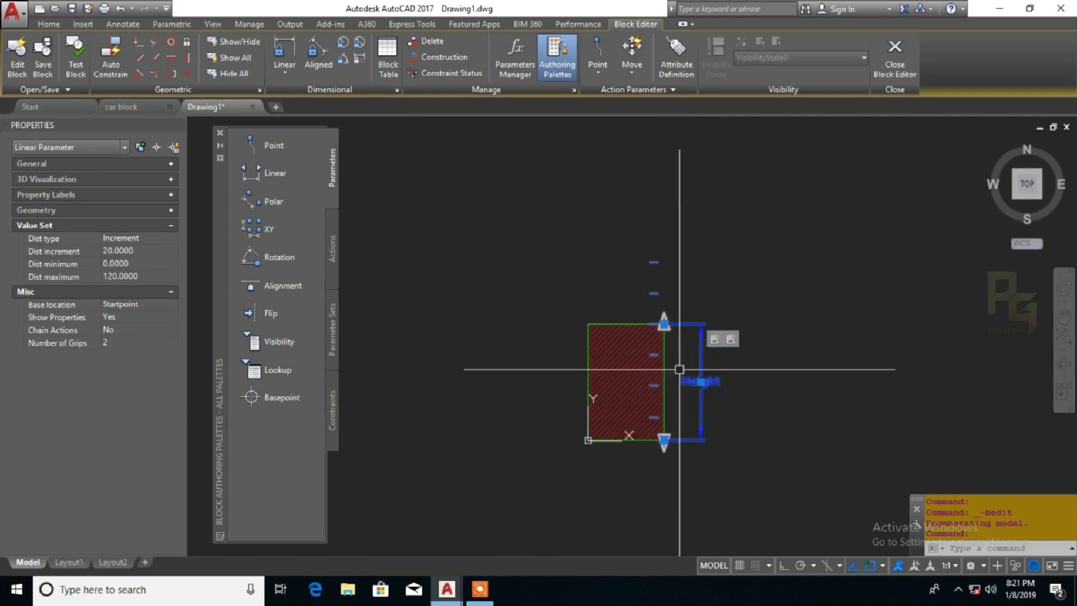
mouse_move(679, 362)
middle_down()
mouse_move(632, 368)
mouse_move(640, 355)
mouse_move(639, 369)
middle_up()
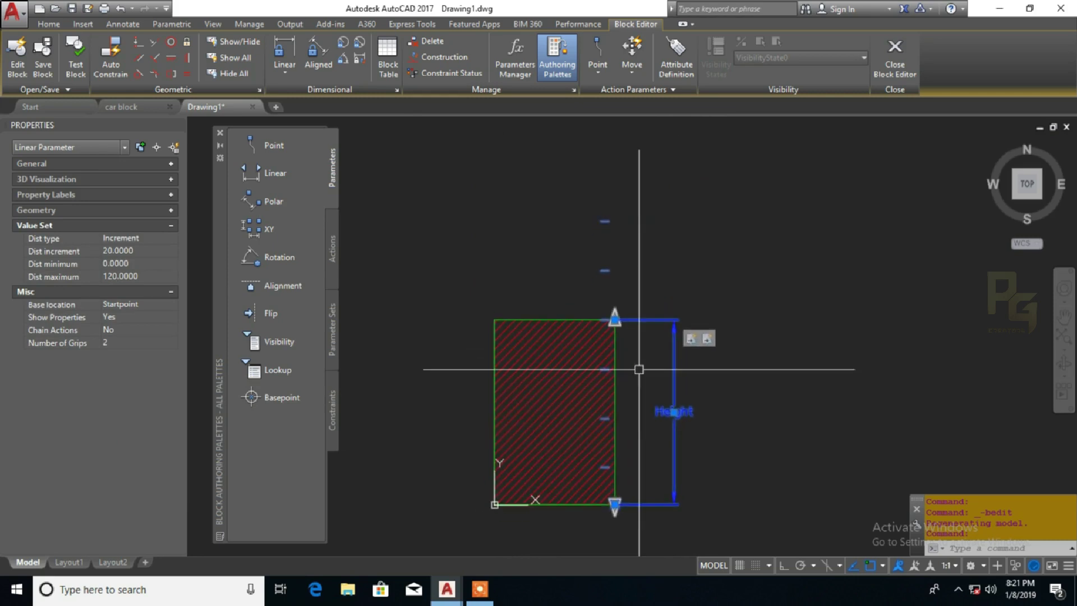
middle_drag(641, 365, 671, 353)
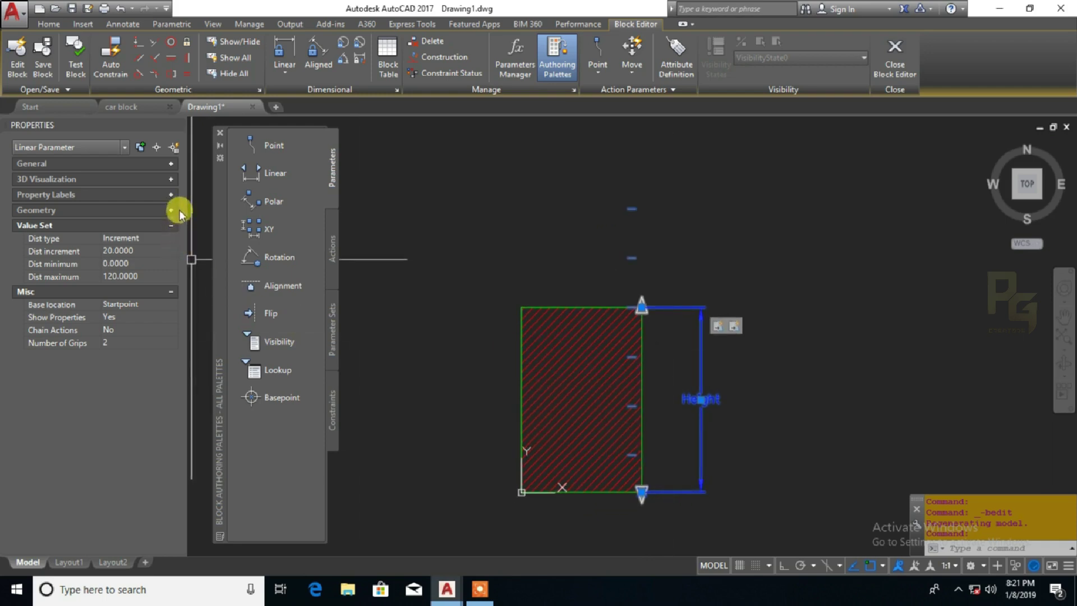
click(172, 196)
click(172, 197)
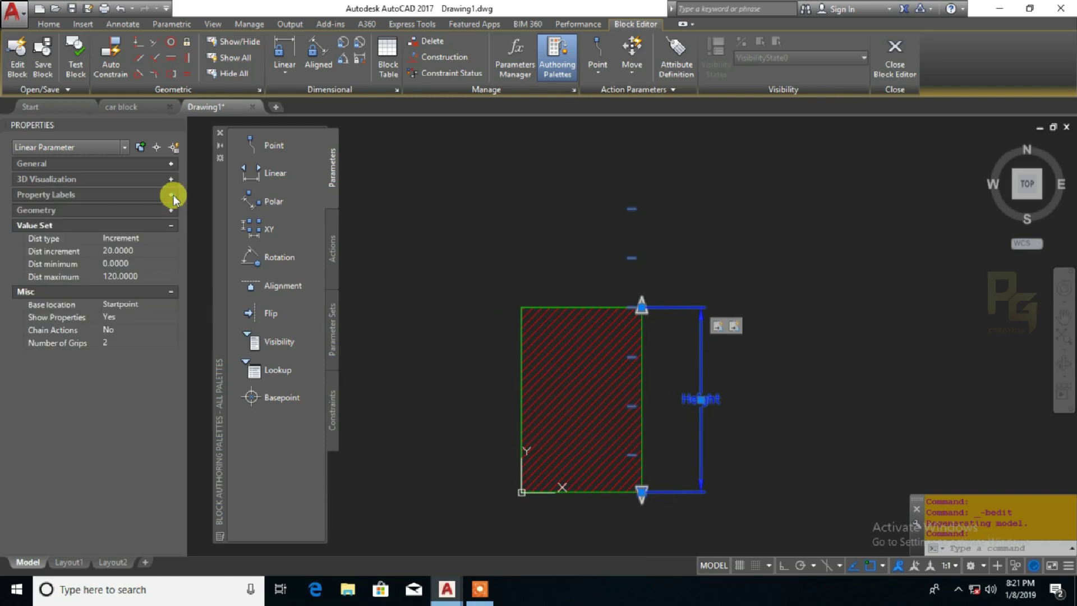
Exit the Block Editor with the changes saved and select the block reference in the drawing
click(887, 66)
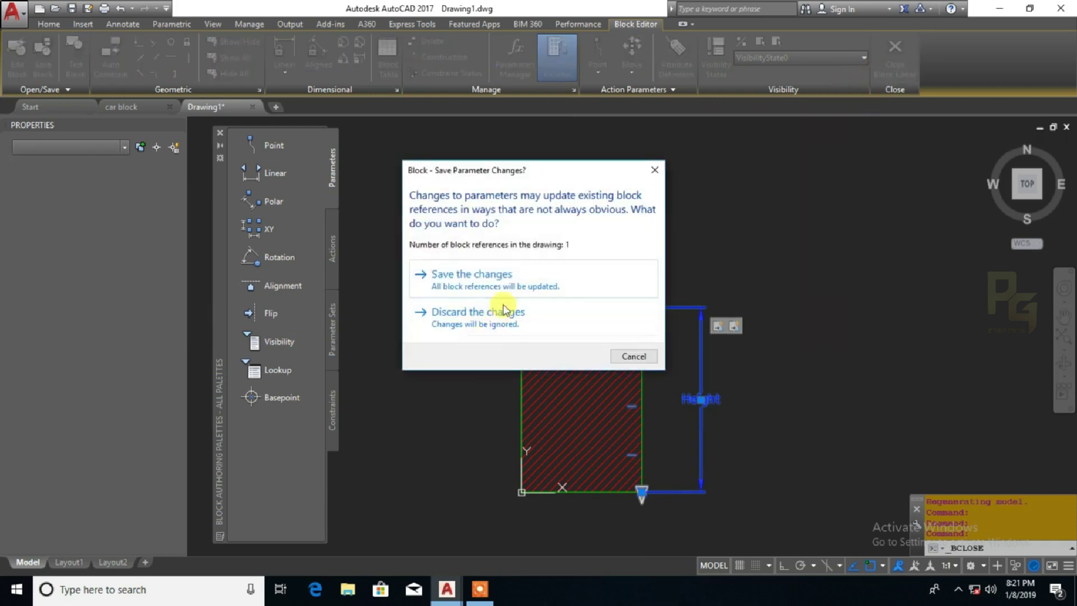
click(505, 275)
click(596, 359)
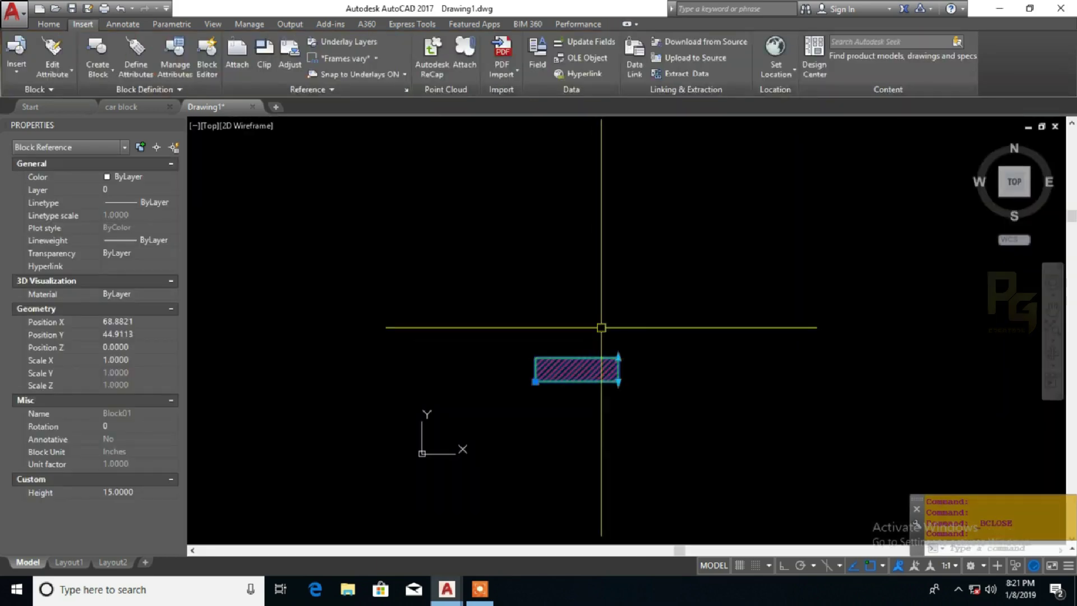
Test numeric entry in the block reference's custom Height property, finishing with a Height of 35
click(147, 491)
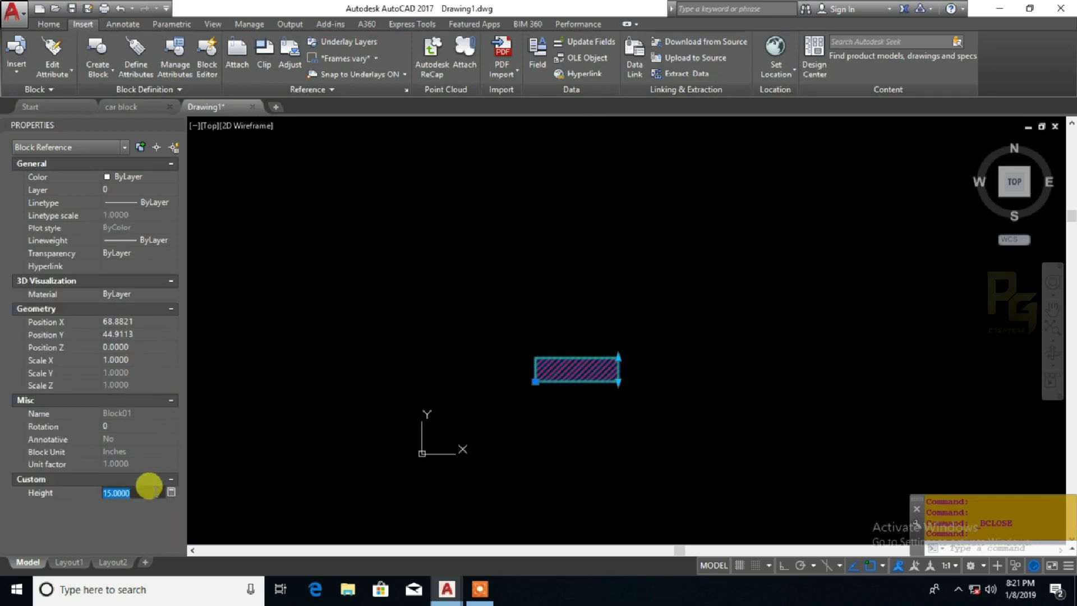
key(Return)
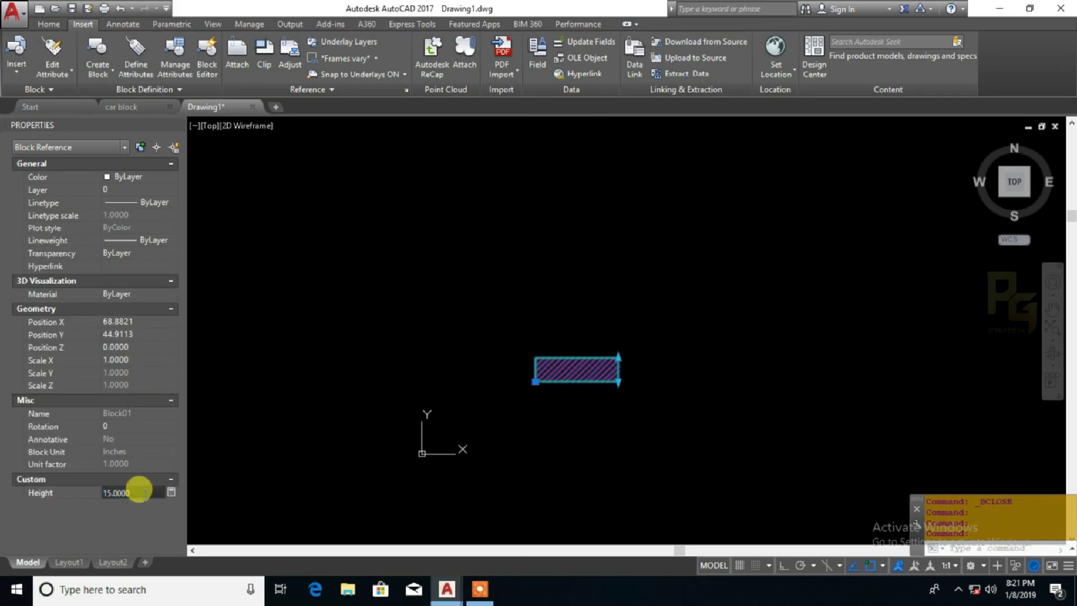
text(2)
key(Return)
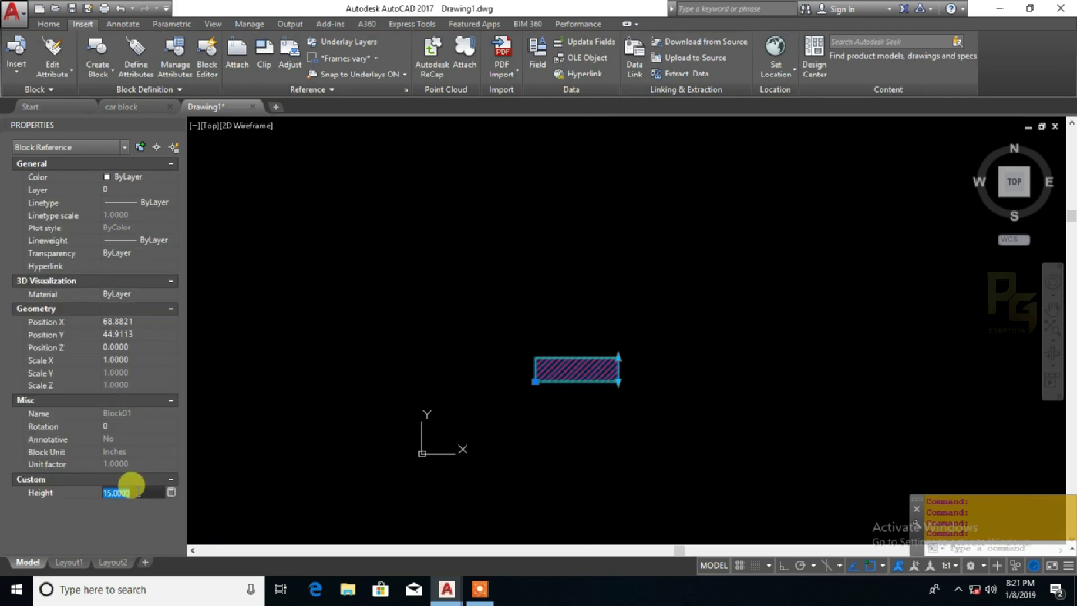
text(35)
key(Return)
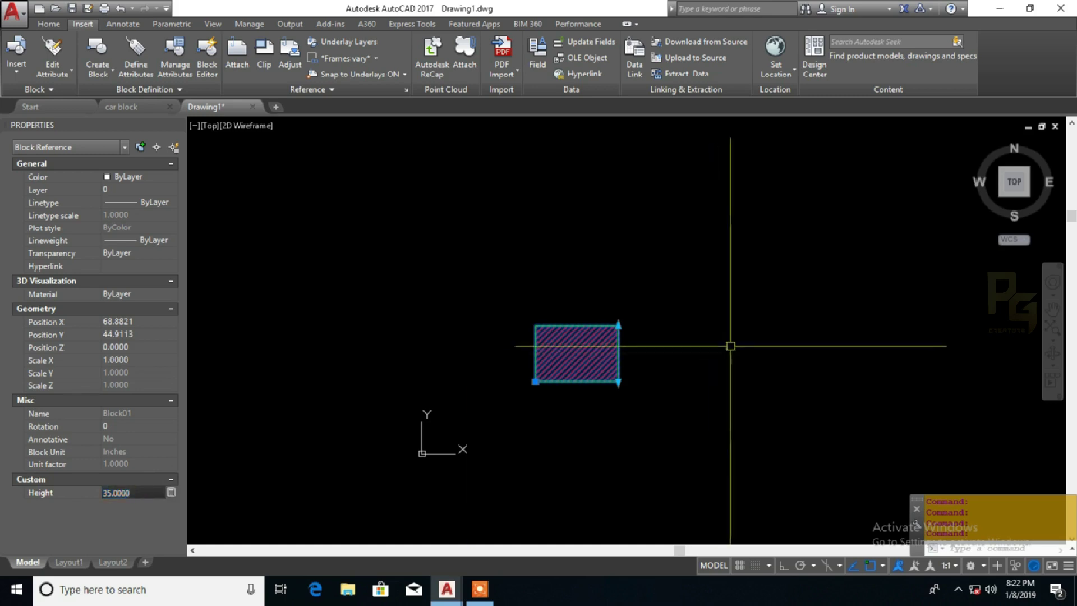
Reopen Block01 in the Block Editor, select the Height parameter and show its property labels and geometry values
right_click(651, 336)
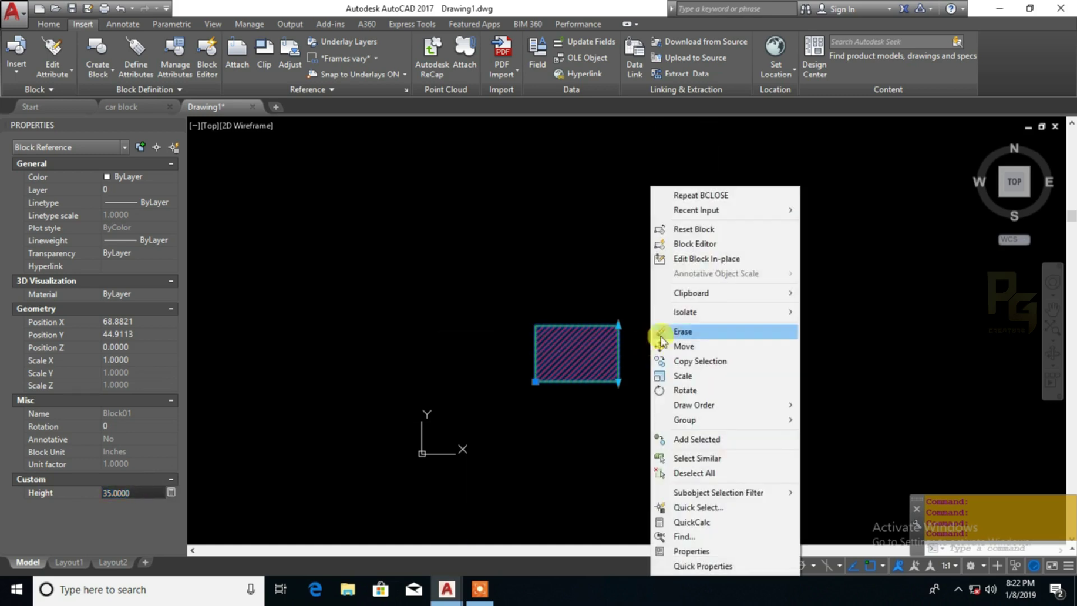
click(696, 244)
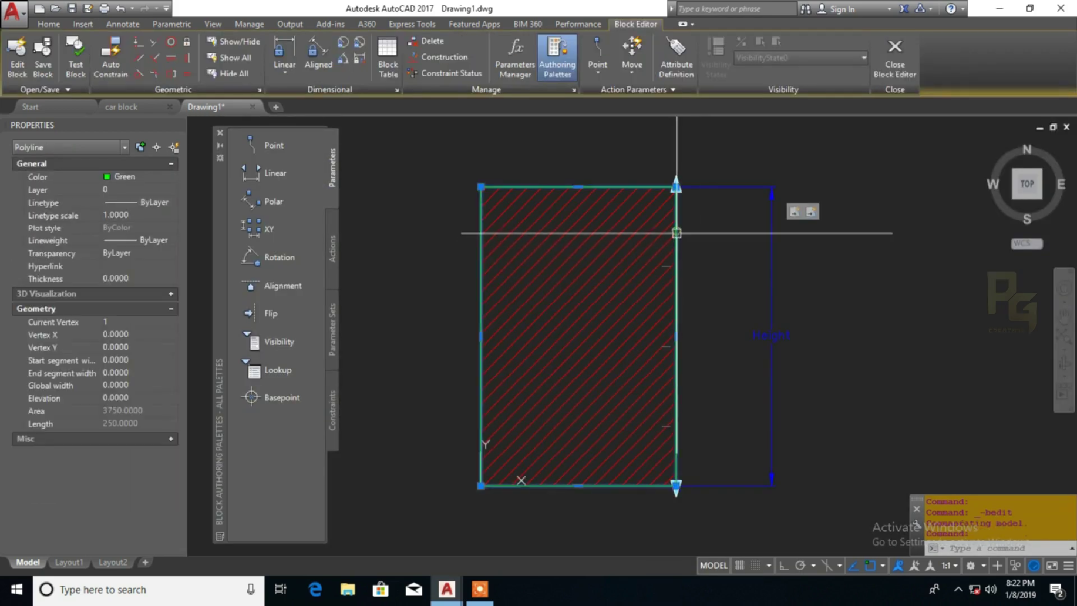
key(Escape)
key(Escape)
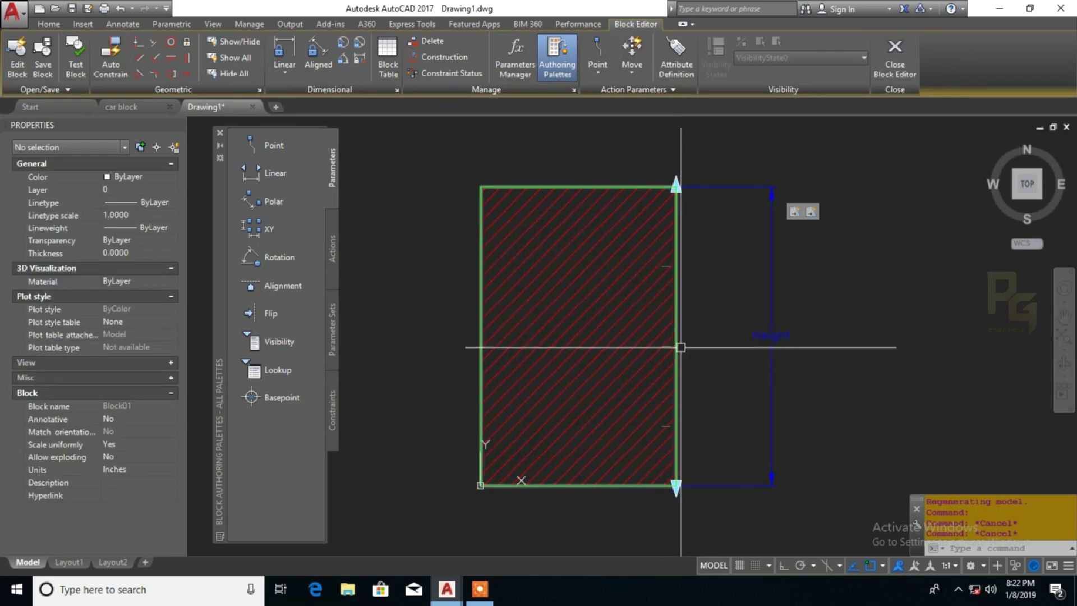
click(757, 337)
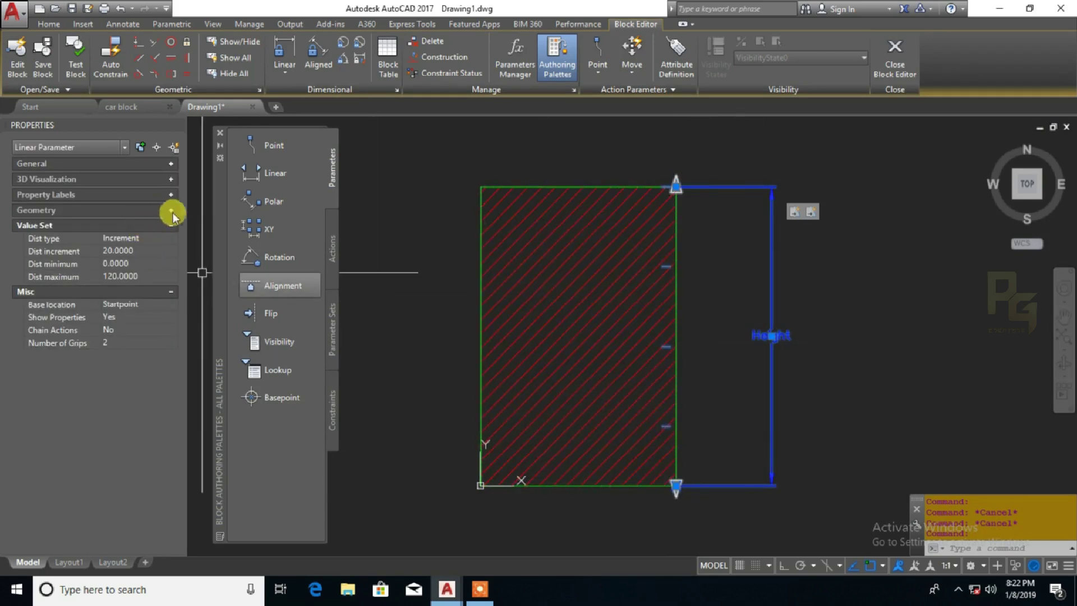
click(171, 194)
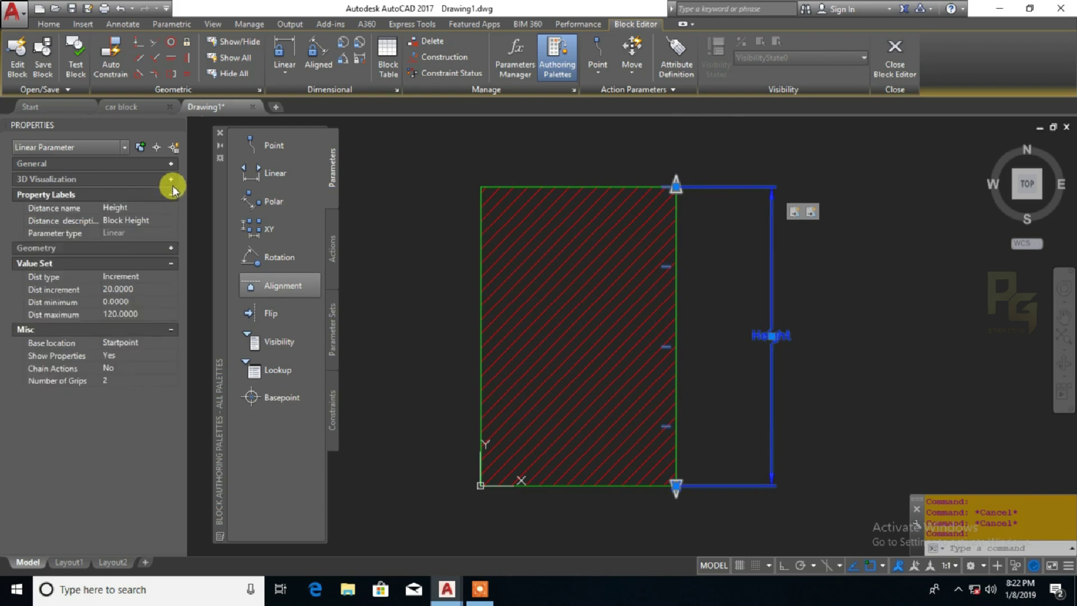
click(171, 248)
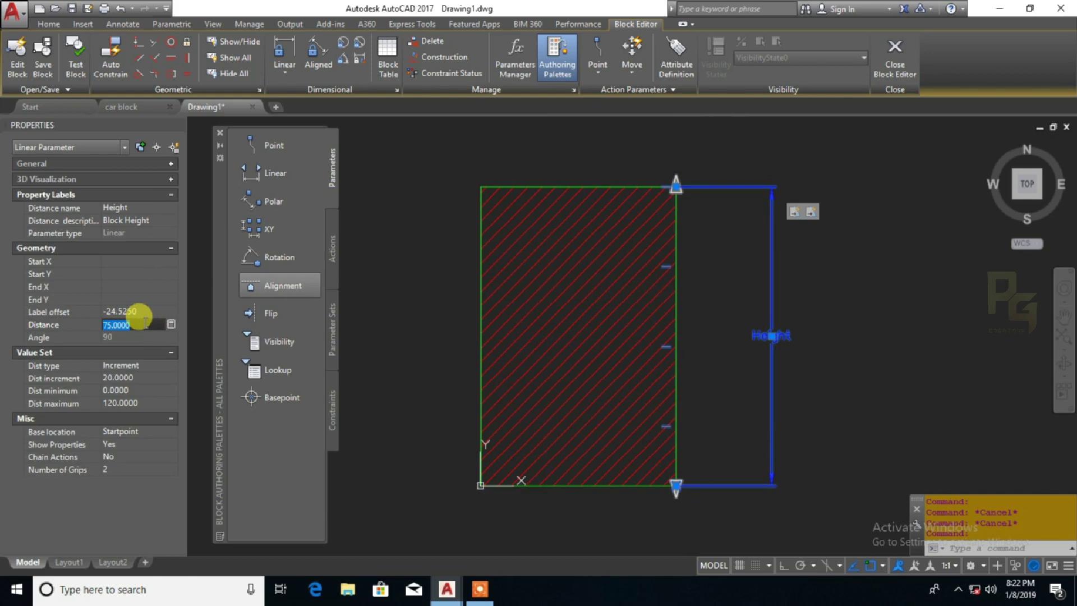
Try a distance of 60 on the Height parameter and undo that property change
key(Return)
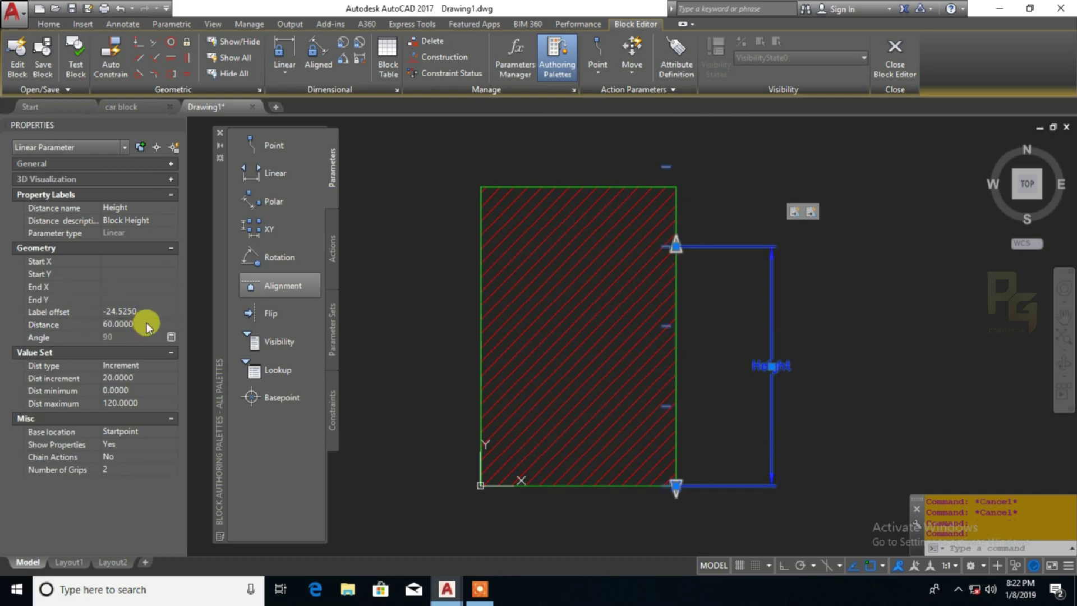
key(Escape)
click(702, 241)
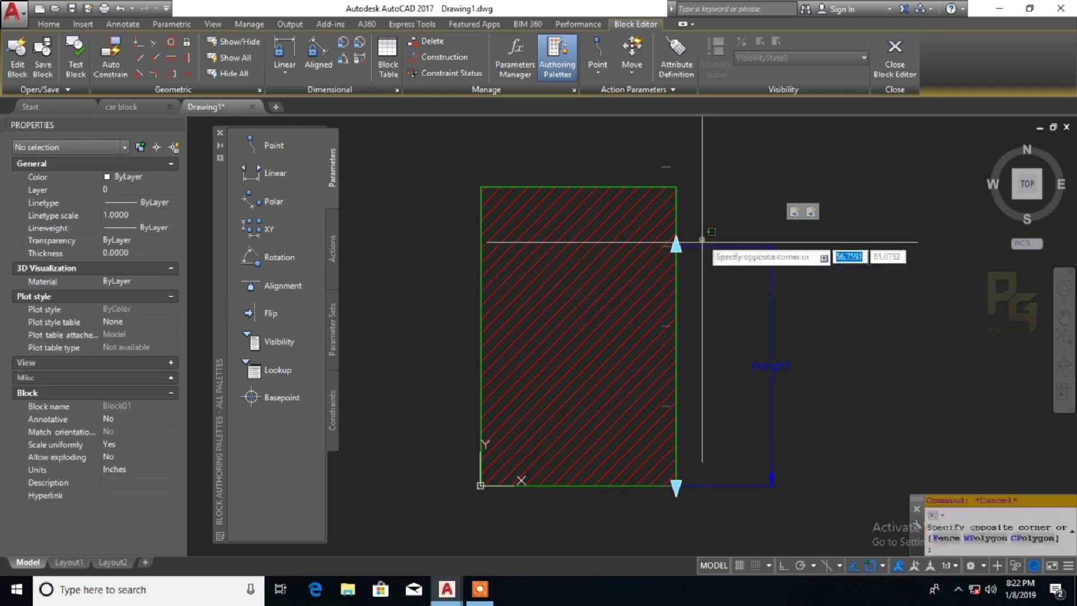
click(696, 277)
scroll(692, 272, down, 2)
middle_drag(698, 283, 691, 348)
key(Escape)
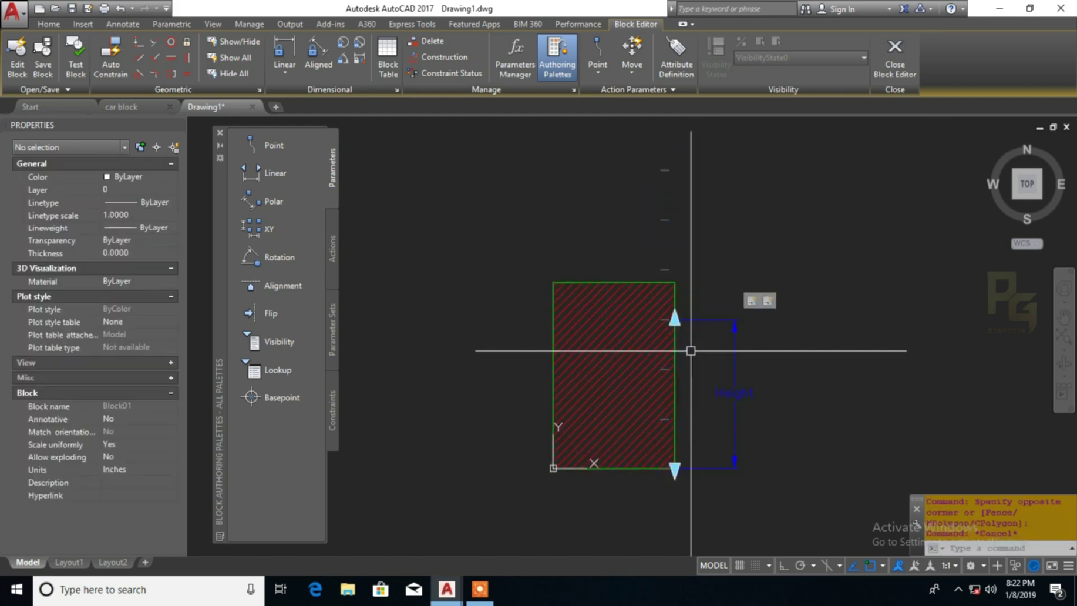
scroll(695, 326, up, 2)
key(ctrl+z)
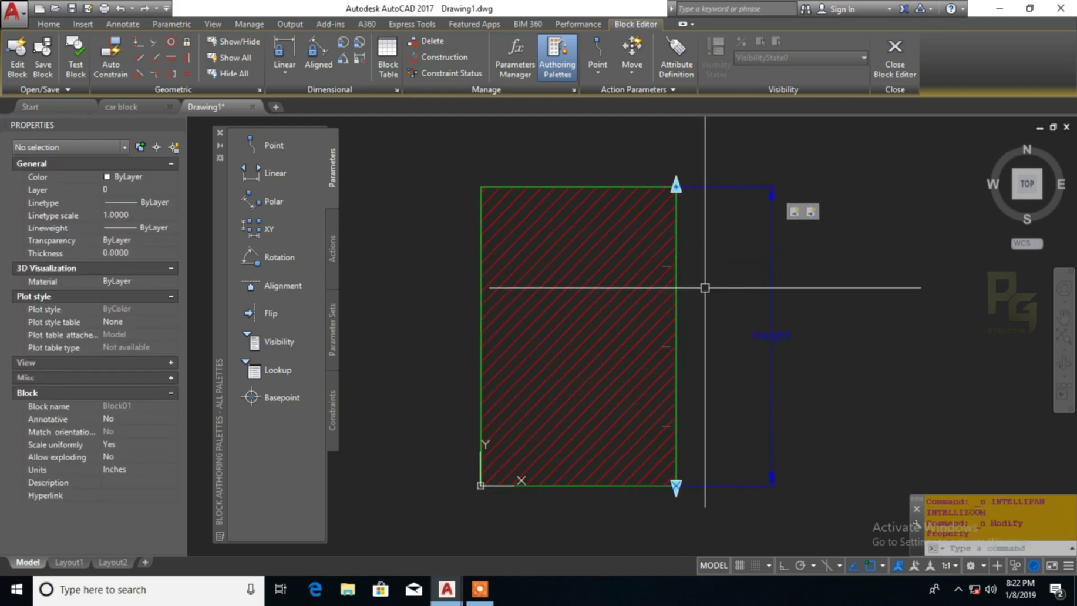
Select the Height parameter and set its distance increment to 15
click(696, 184)
scroll(704, 237, down, 4)
middle_drag(704, 237, 682, 294)
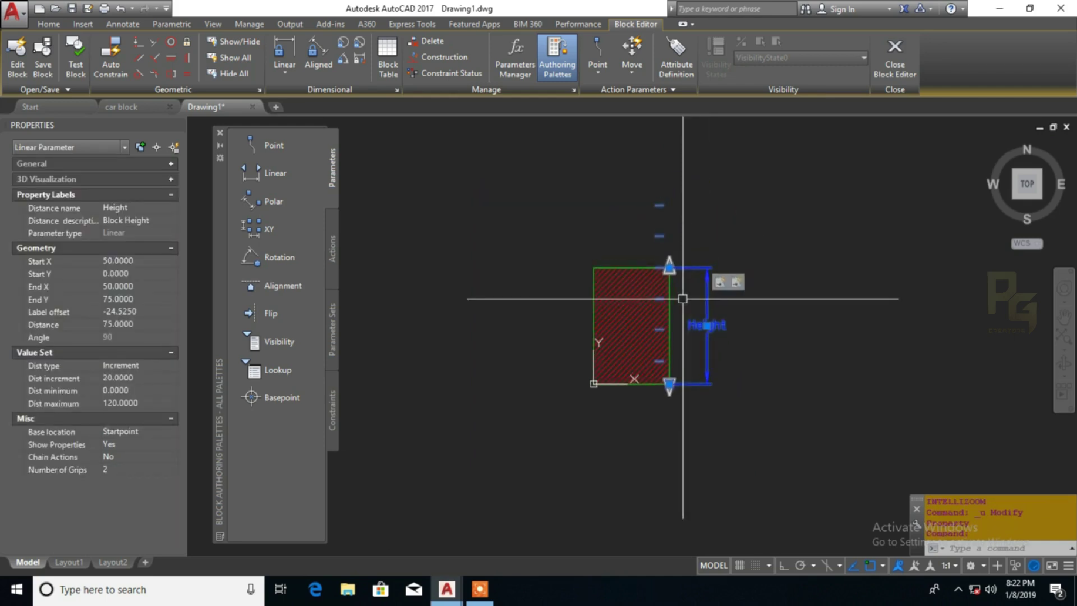
key(Escape)
click(704, 297)
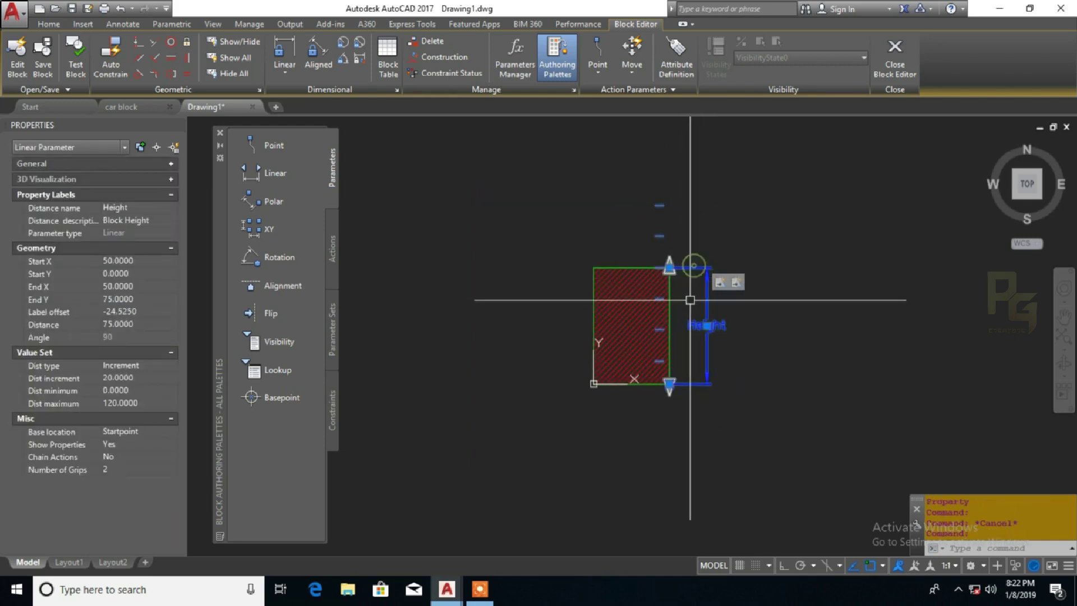
click(140, 380)
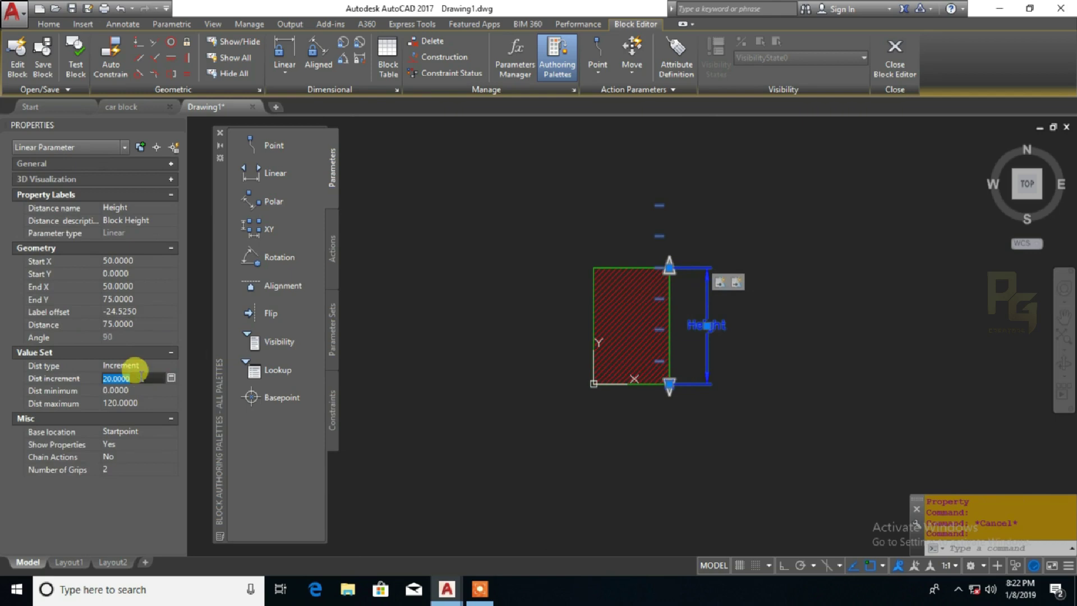
text(15)
key(Tab)
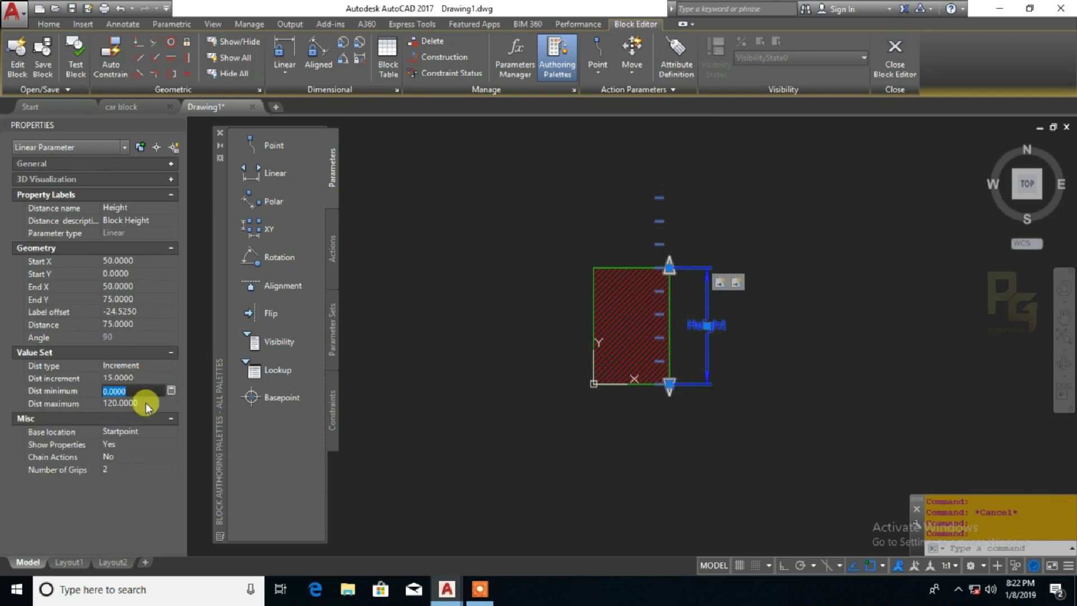
click(146, 403)
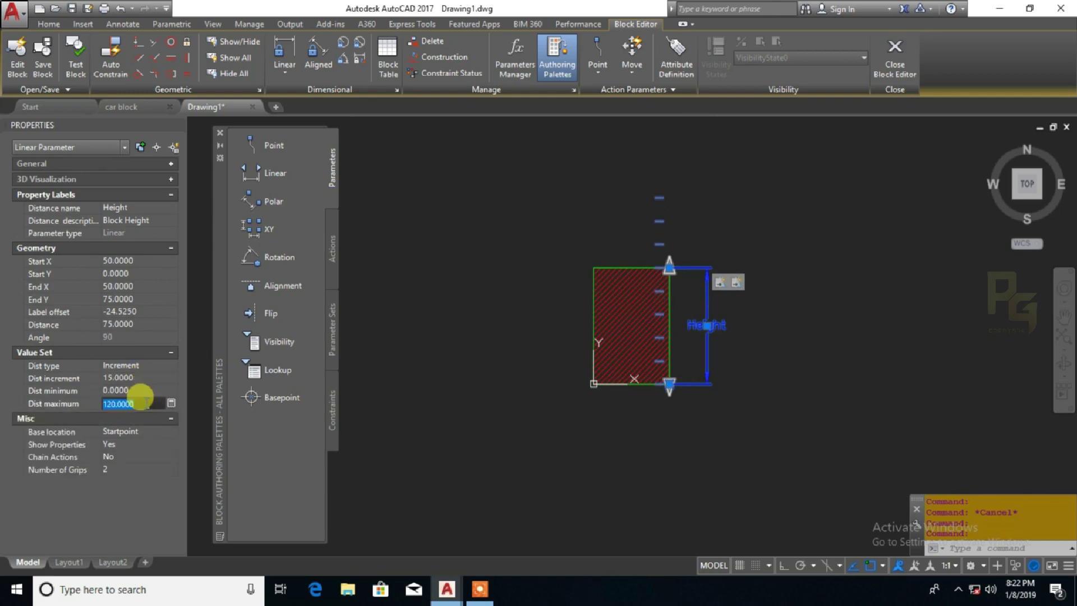
key(Escape)
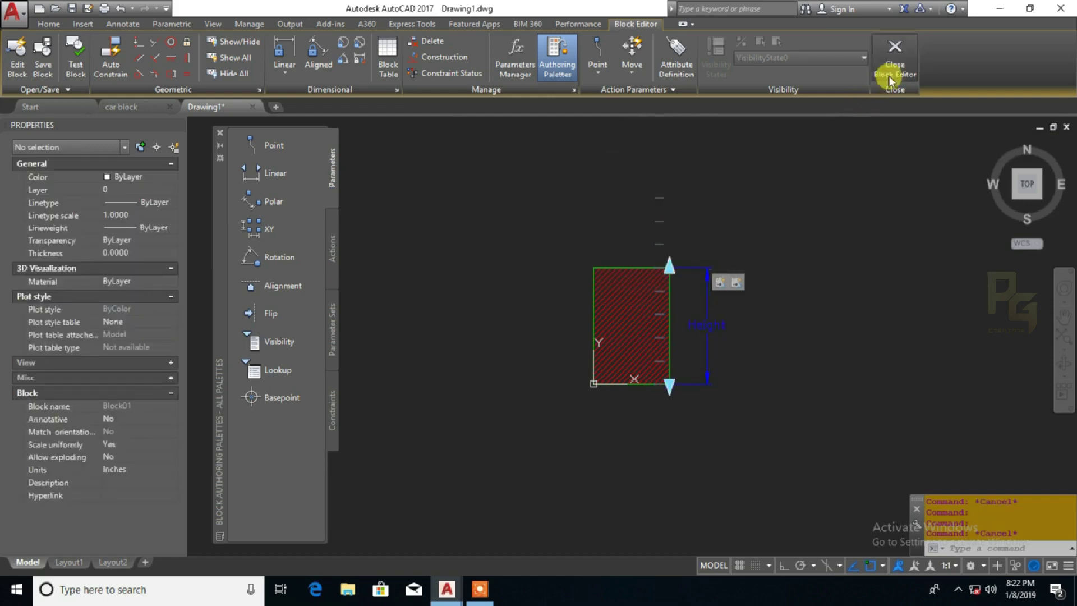
Save the parameter changes while leaving the Block Editor, and reset the Block01 reference
click(894, 62)
click(508, 280)
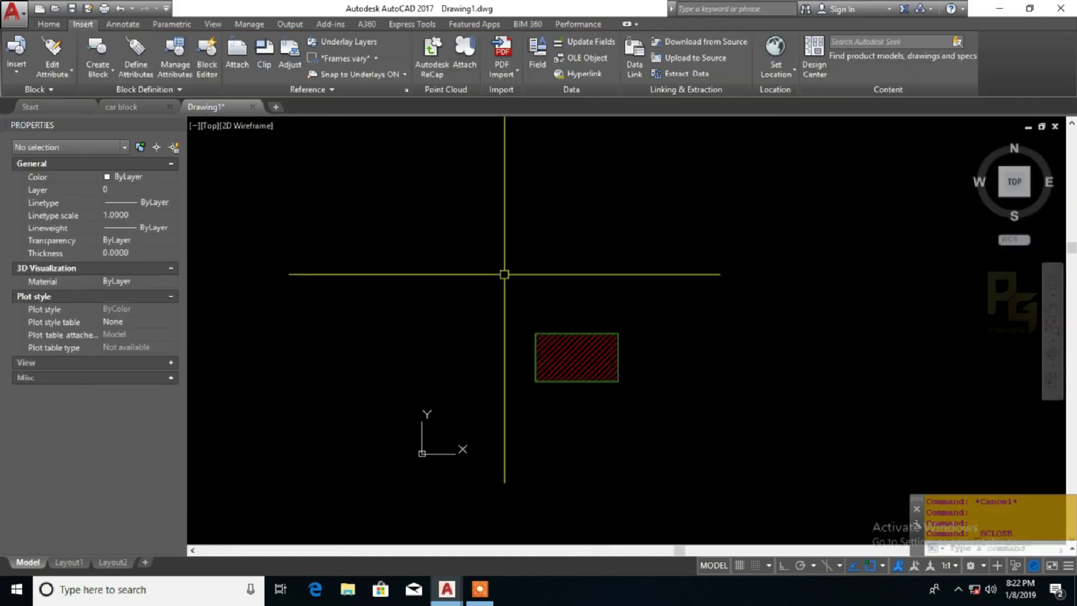
click(586, 331)
right_click(590, 335)
click(623, 229)
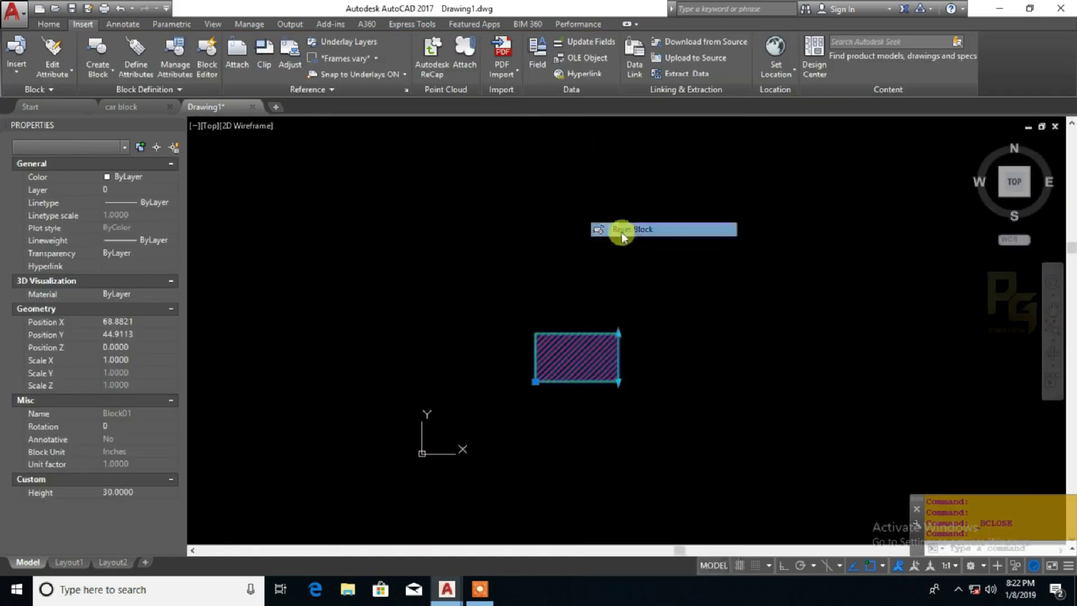
Test the block reference's custom Height property with the values 15, 30 and 45
click(143, 491)
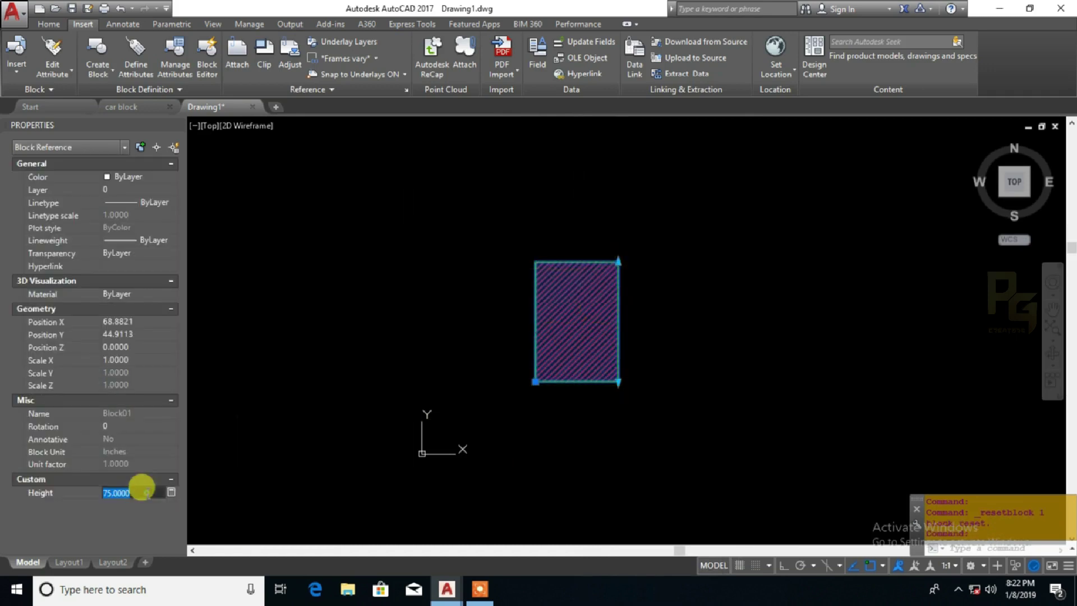
text(15)
key(Return)
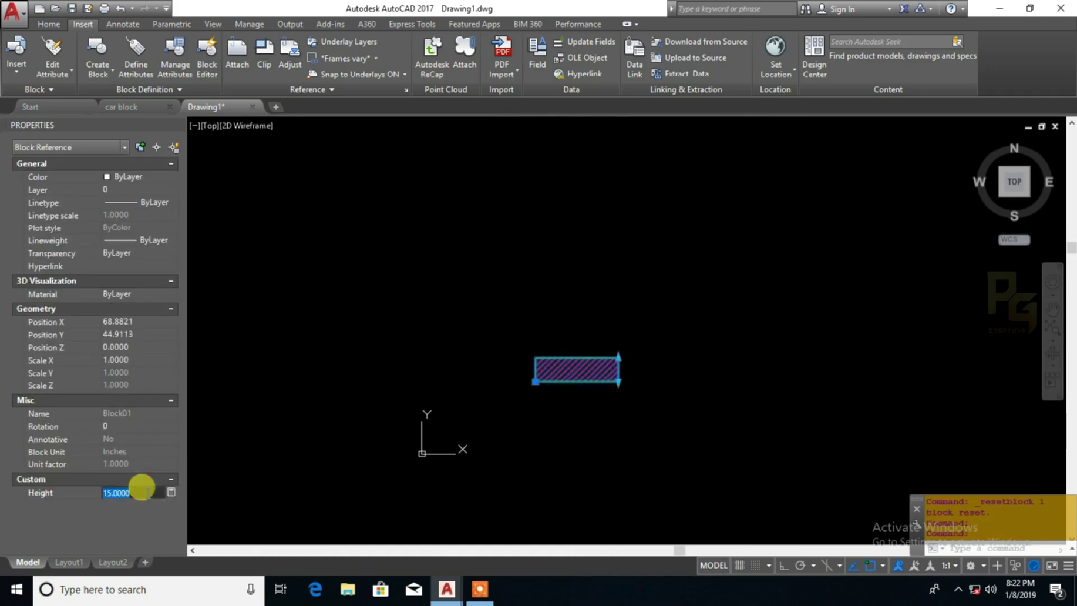
text(30)
key(Return)
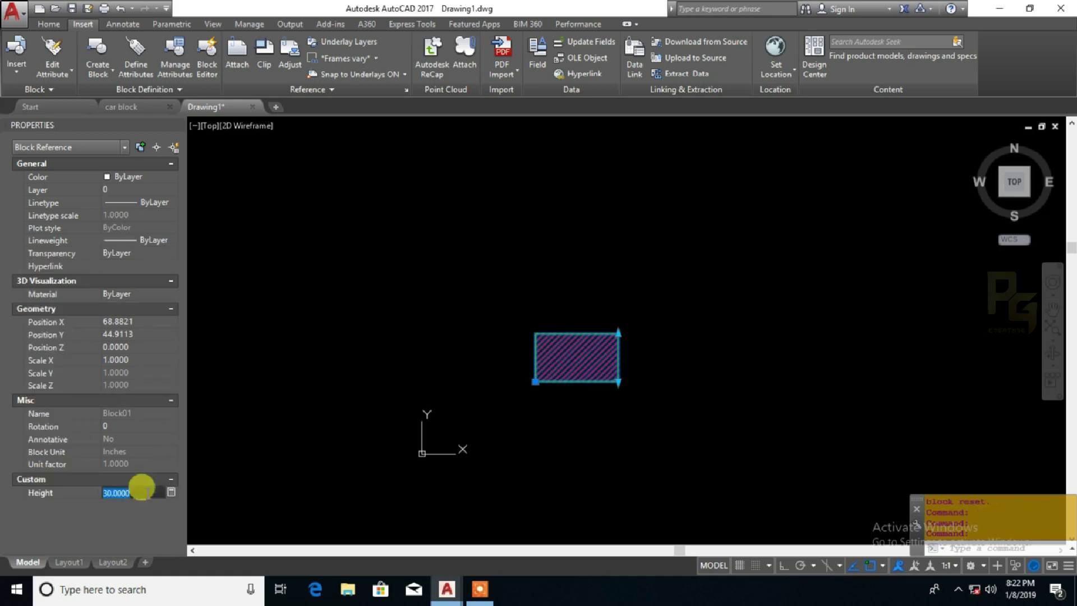
key(Return)
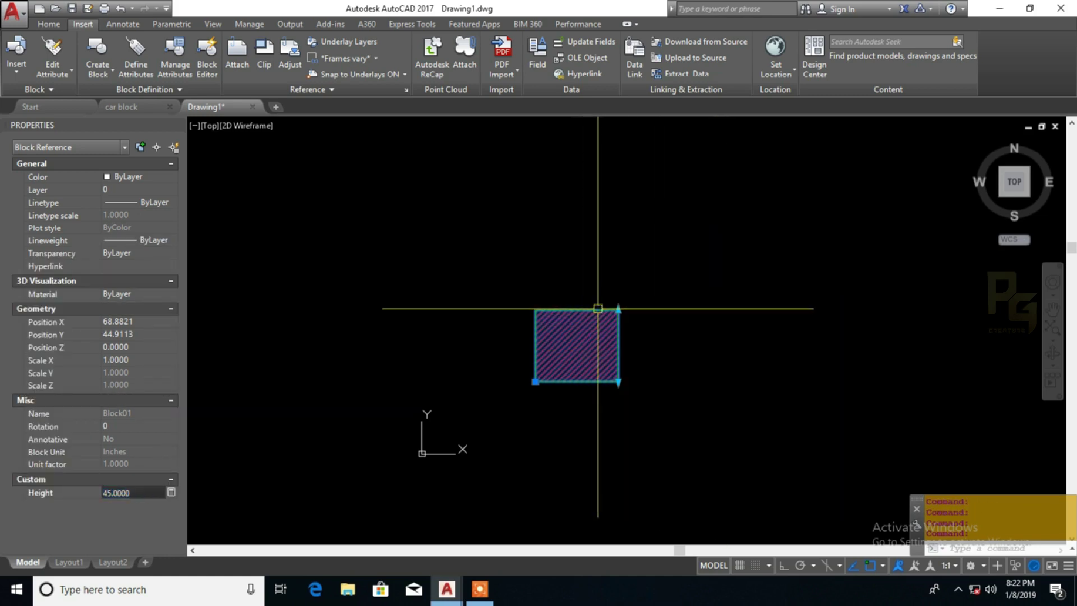
Stretch the block reference upward by its upper height grip to a height of 105, then clear the selection
click(618, 309)
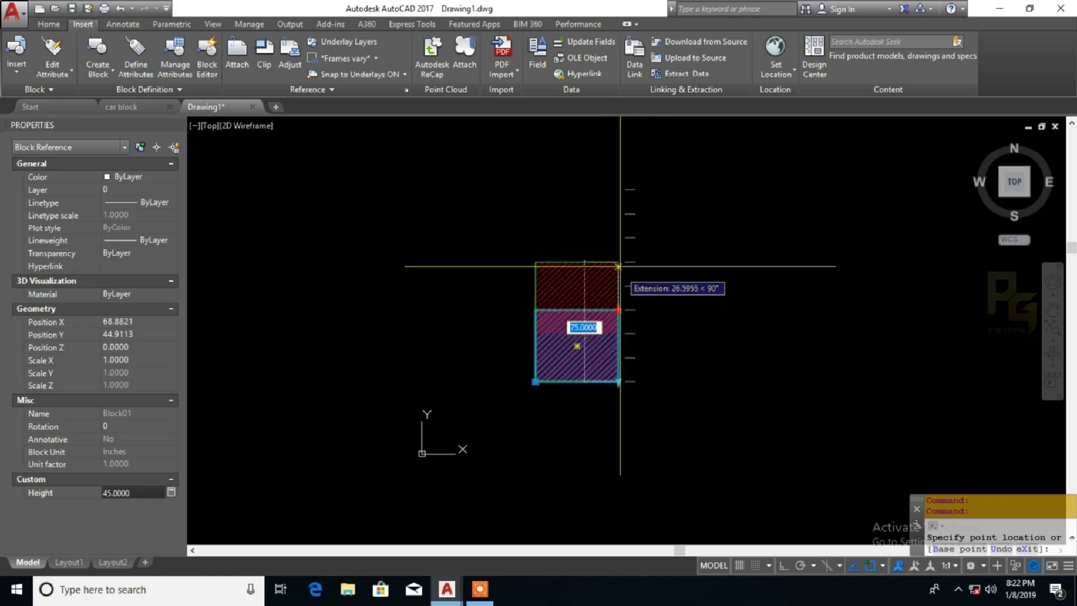
click(624, 221)
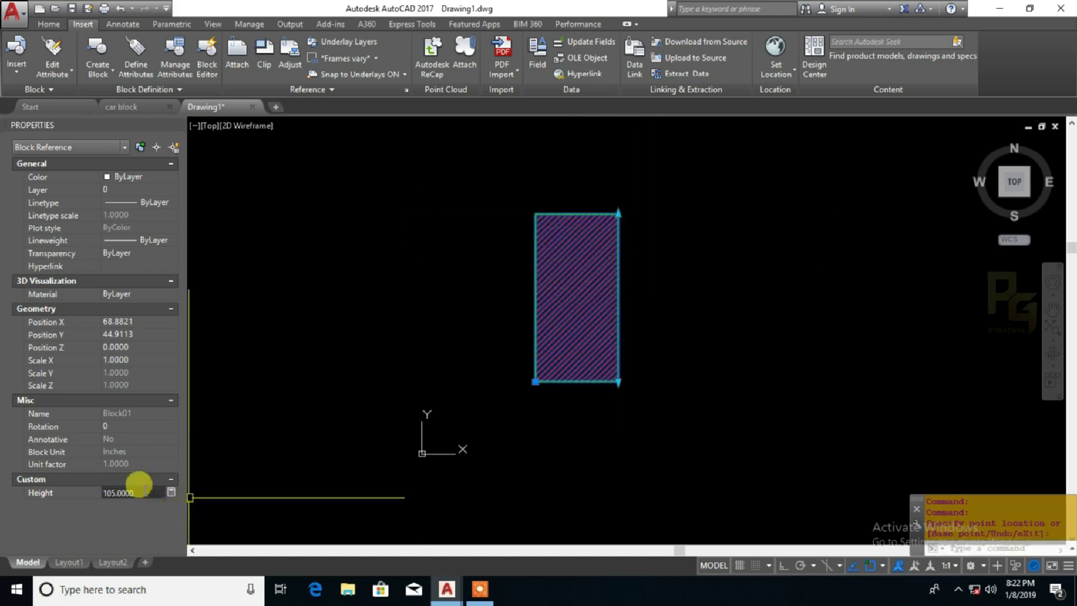
click(144, 492)
key(Escape)
key(Escape)
Open Block01 in the Block Editor and change the Height parameter's distance type to List
click(615, 257)
right_click(620, 265)
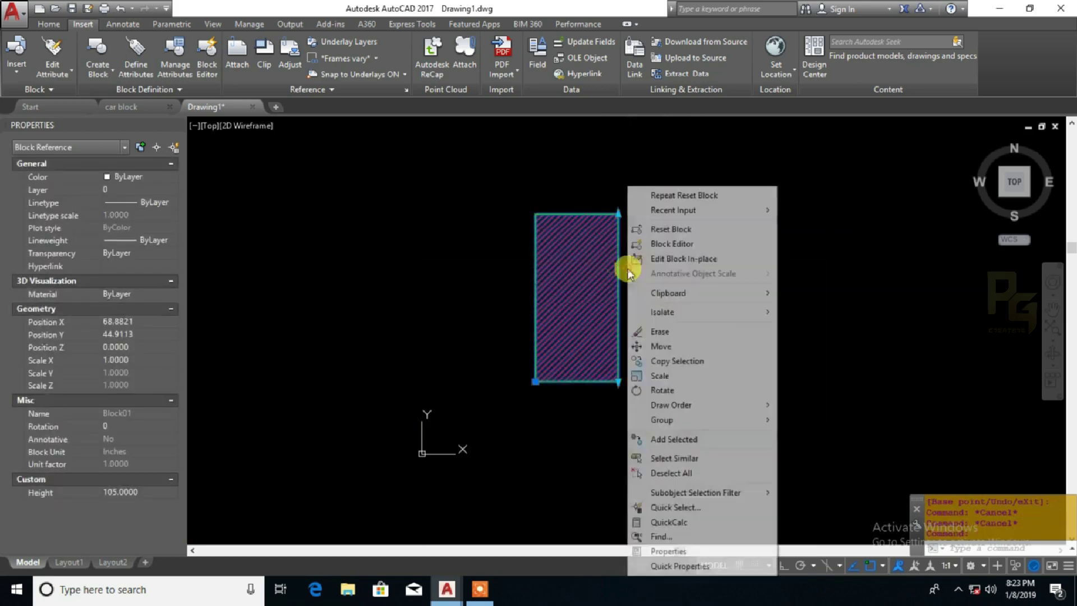
click(663, 247)
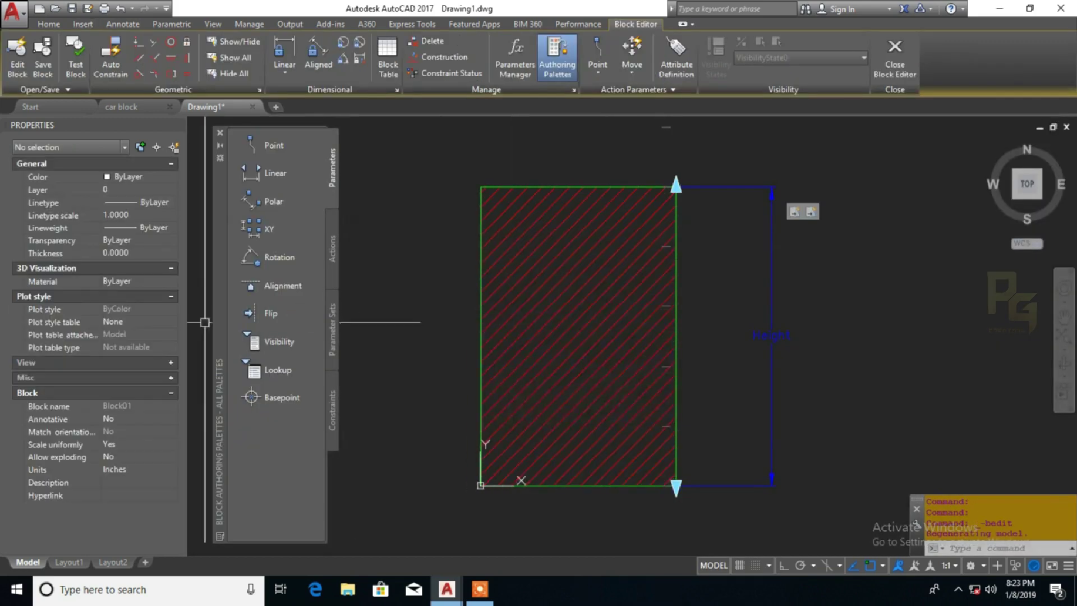
click(762, 187)
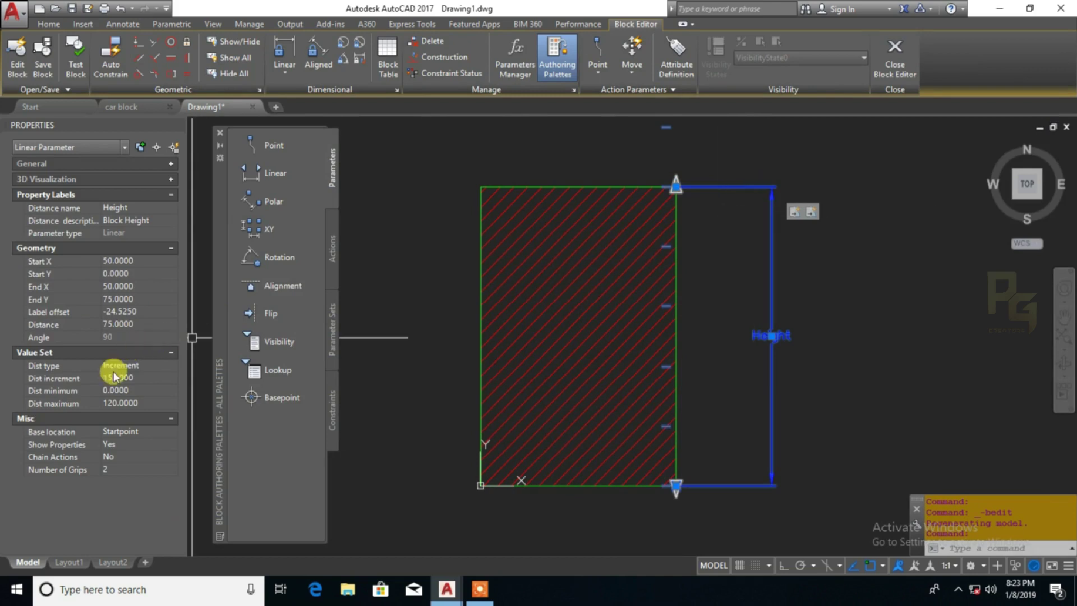
click(155, 365)
click(170, 365)
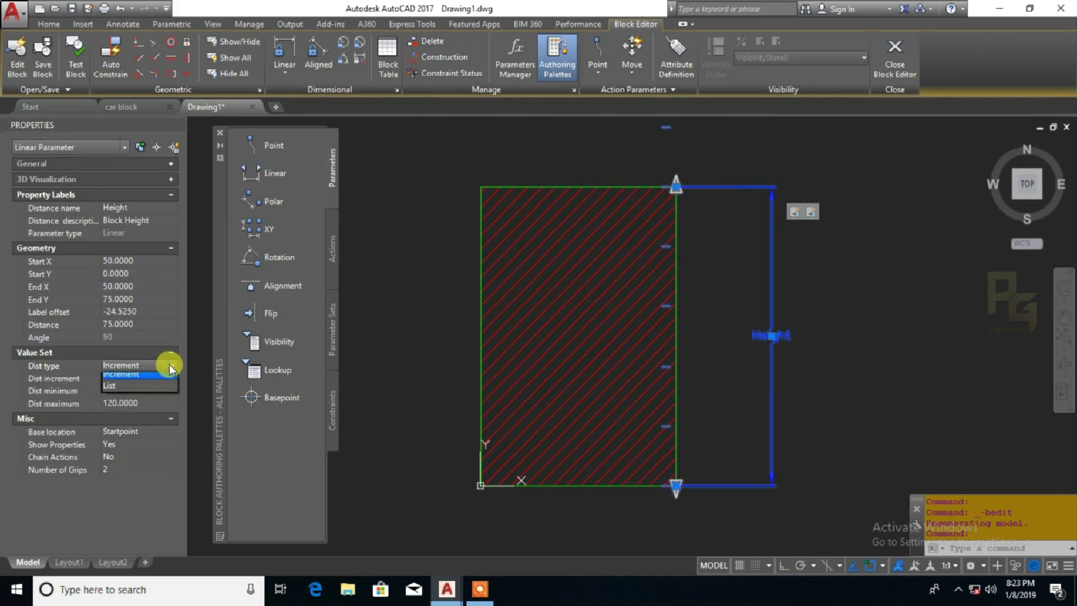
click(125, 400)
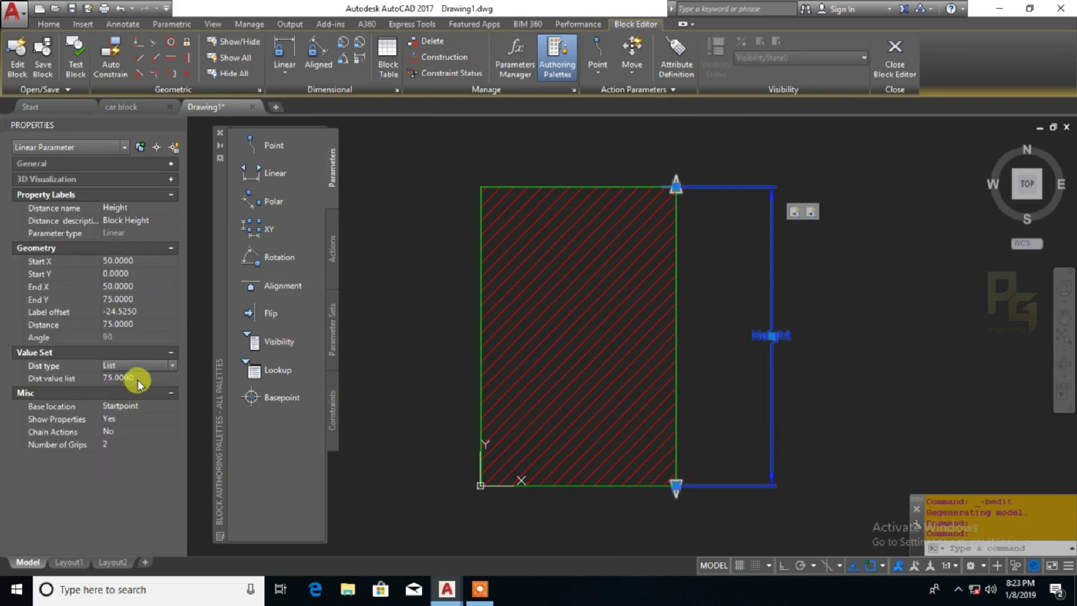
Add the distances 15, 40 and 50 to the Height parameter's distance value list
click(171, 378)
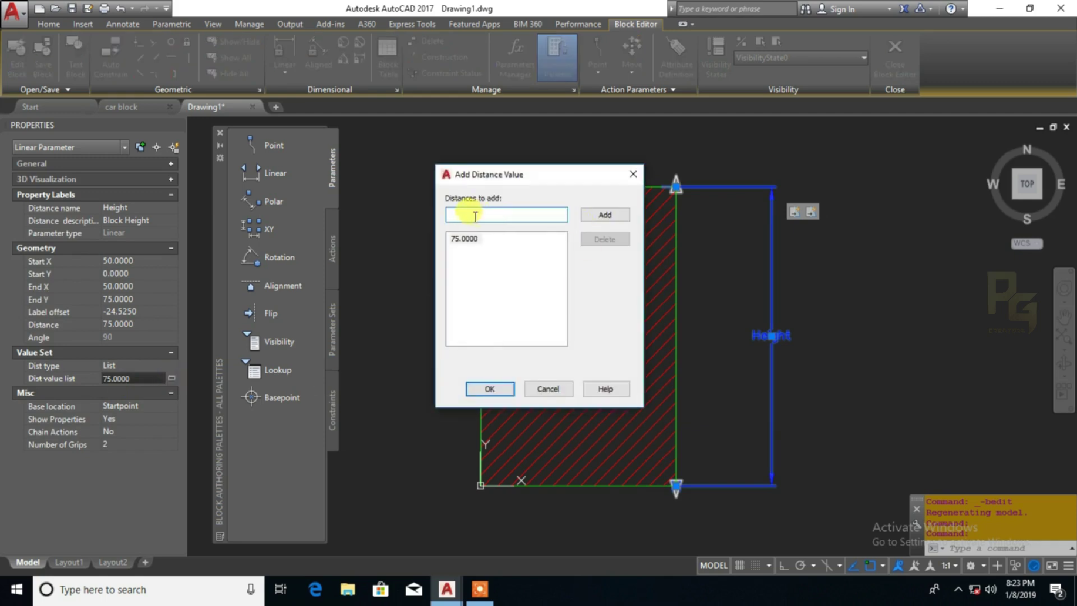
text(15)
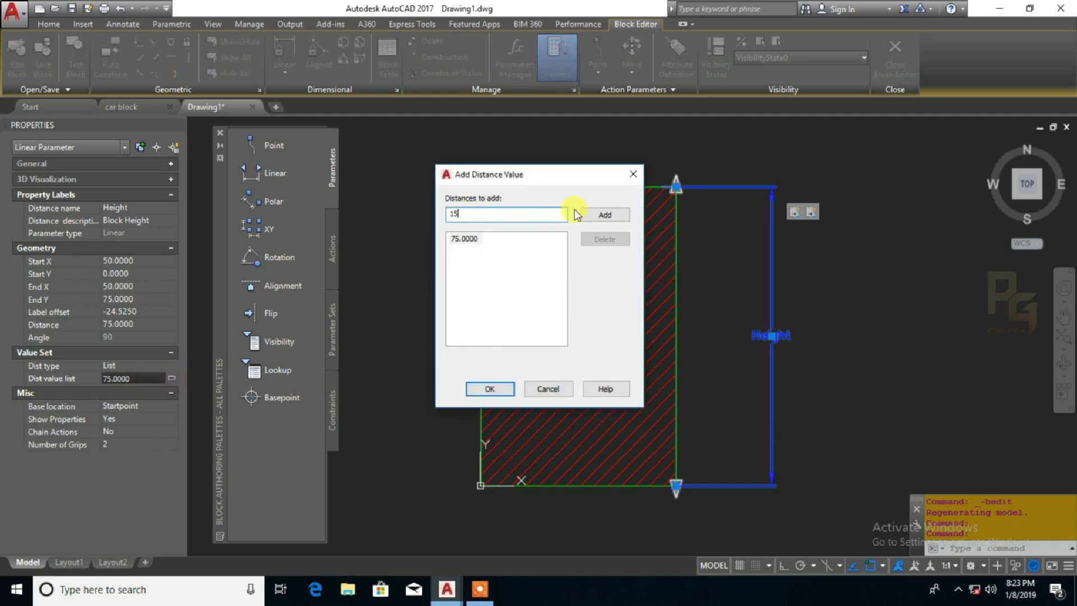
text(40)
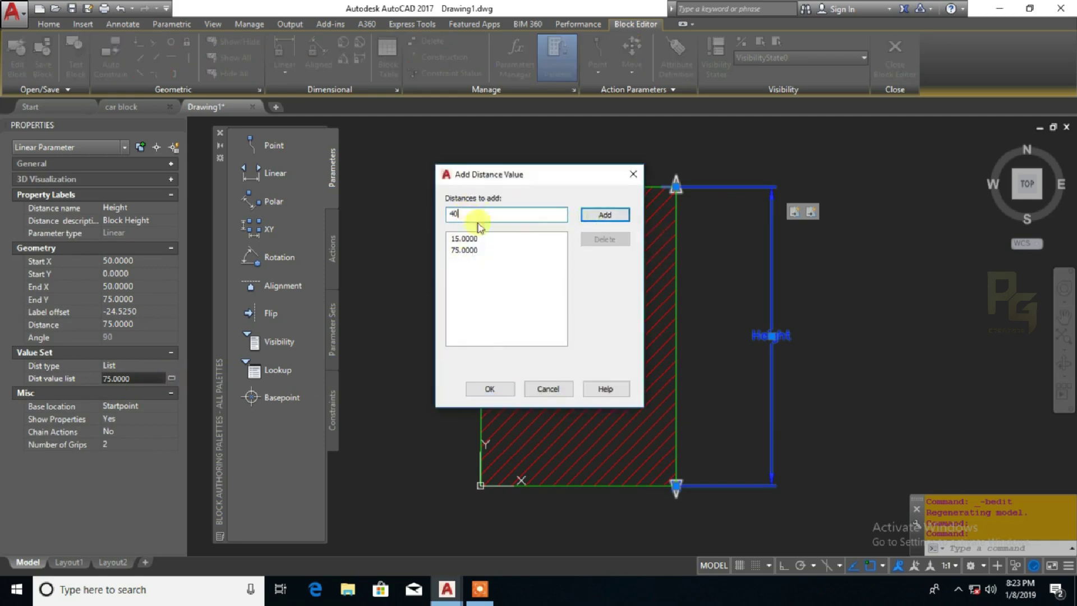
click(490, 389)
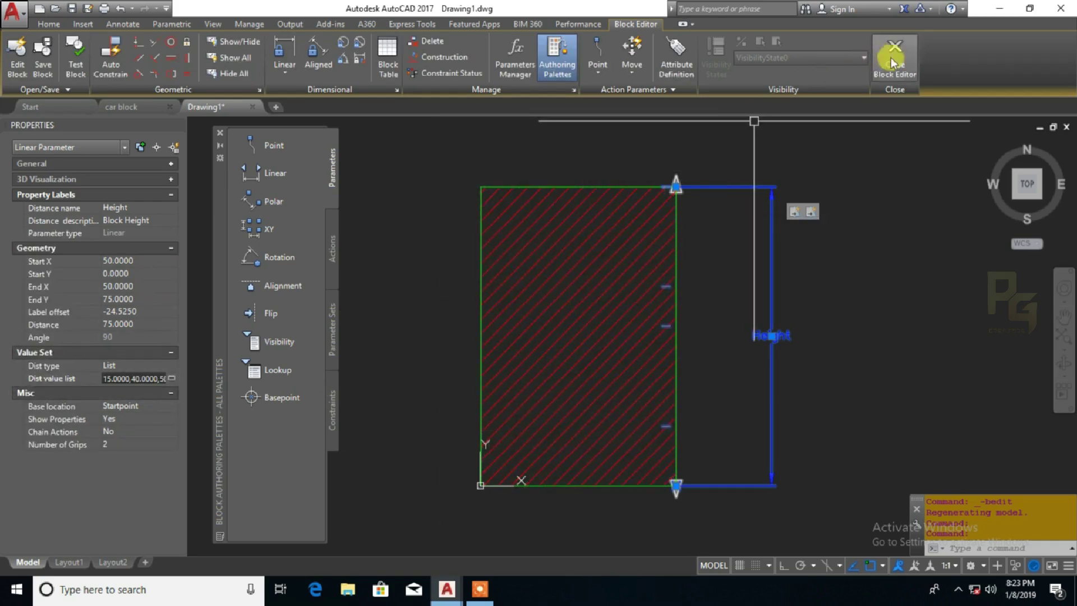
Save the list changes while leaving the Block Editor, and reset the Block01 reference
click(894, 56)
click(473, 275)
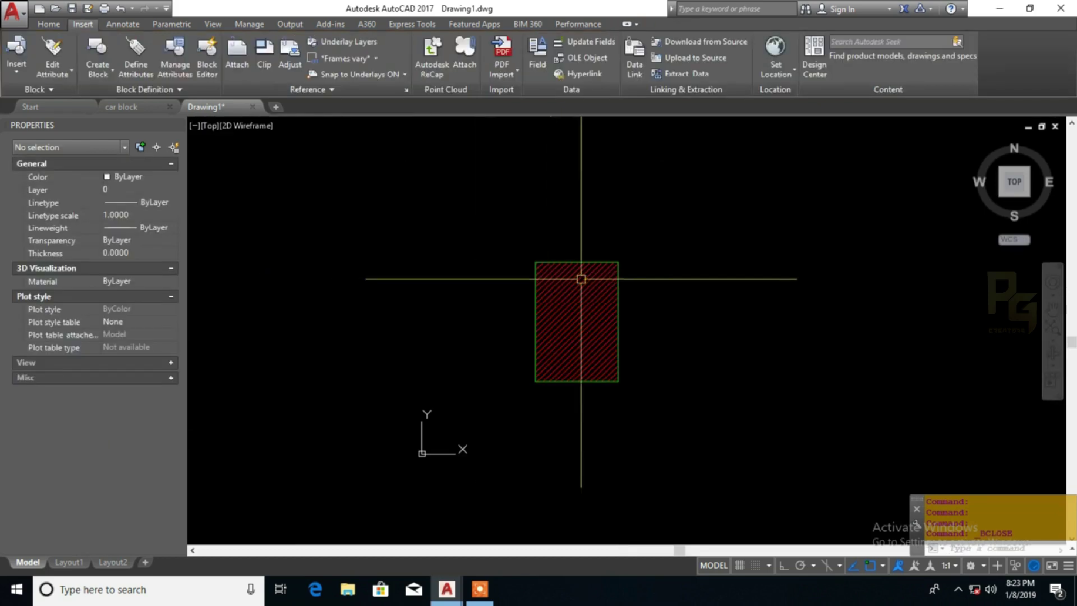
right_click(613, 250)
click(636, 230)
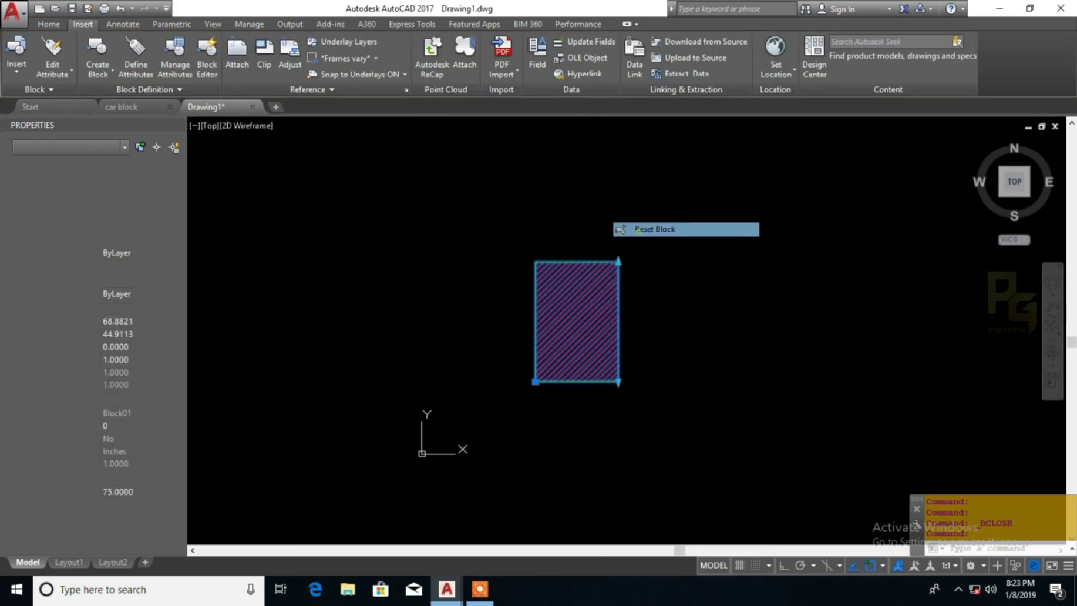
click(617, 269)
right_click(621, 268)
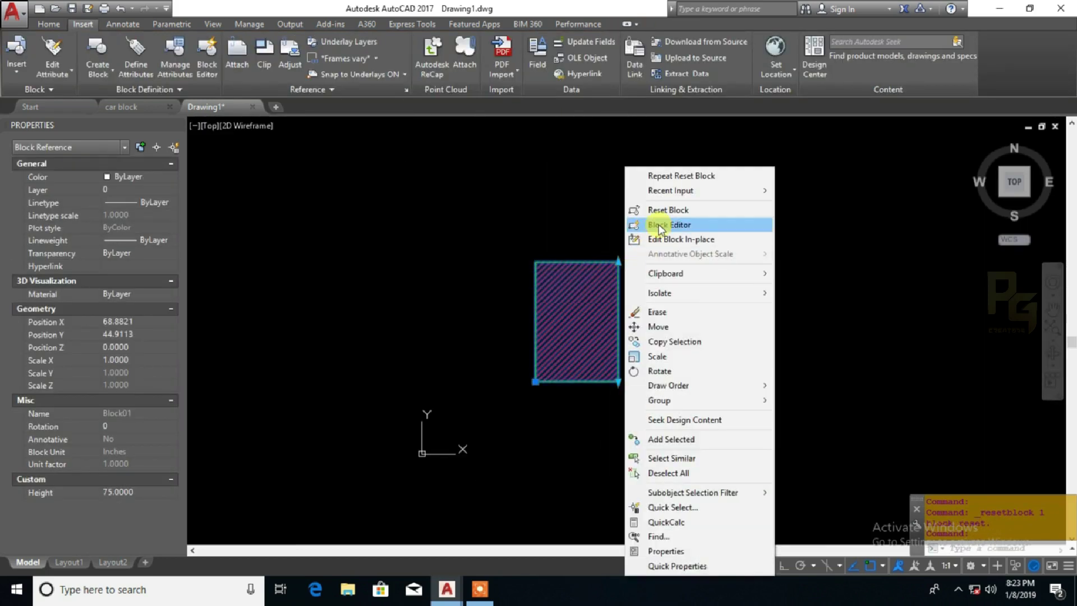
click(660, 215)
Test the block reference's custom Height property with the listed values 40 and 75
click(619, 272)
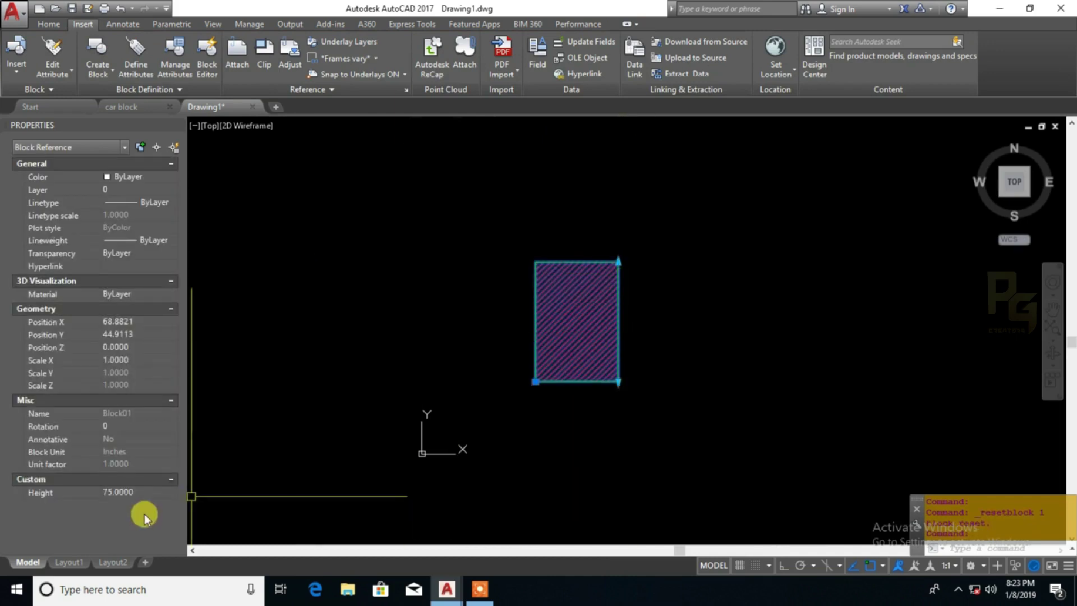
click(171, 492)
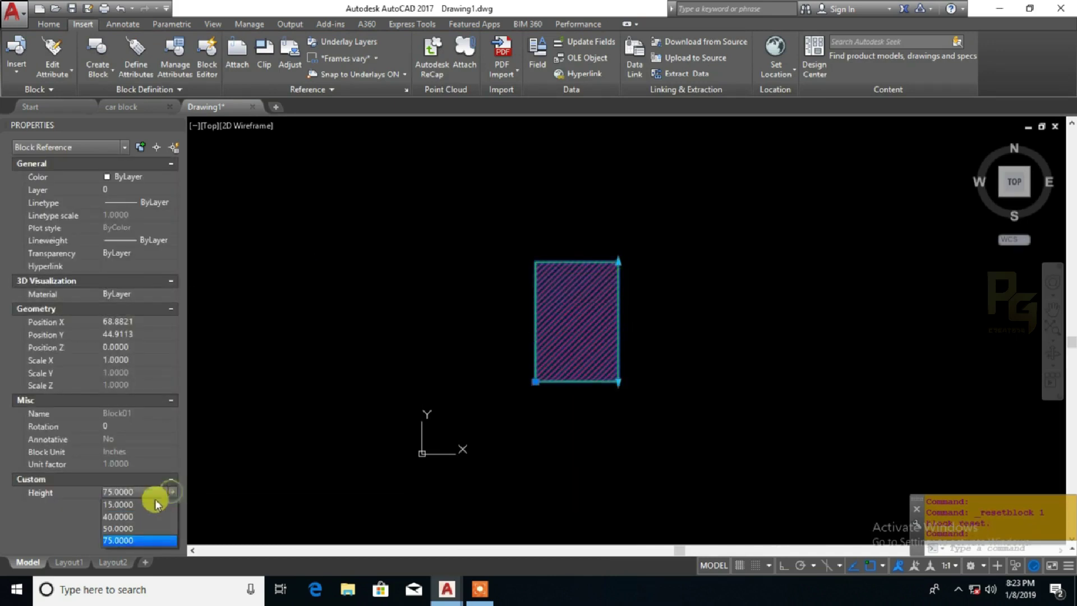
click(129, 516)
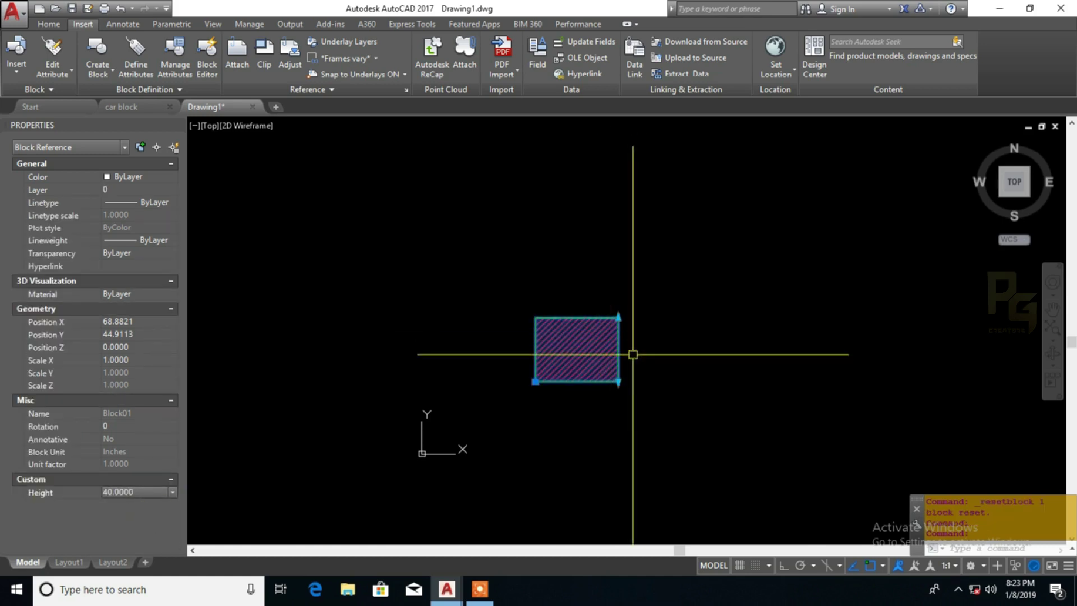
click(173, 492)
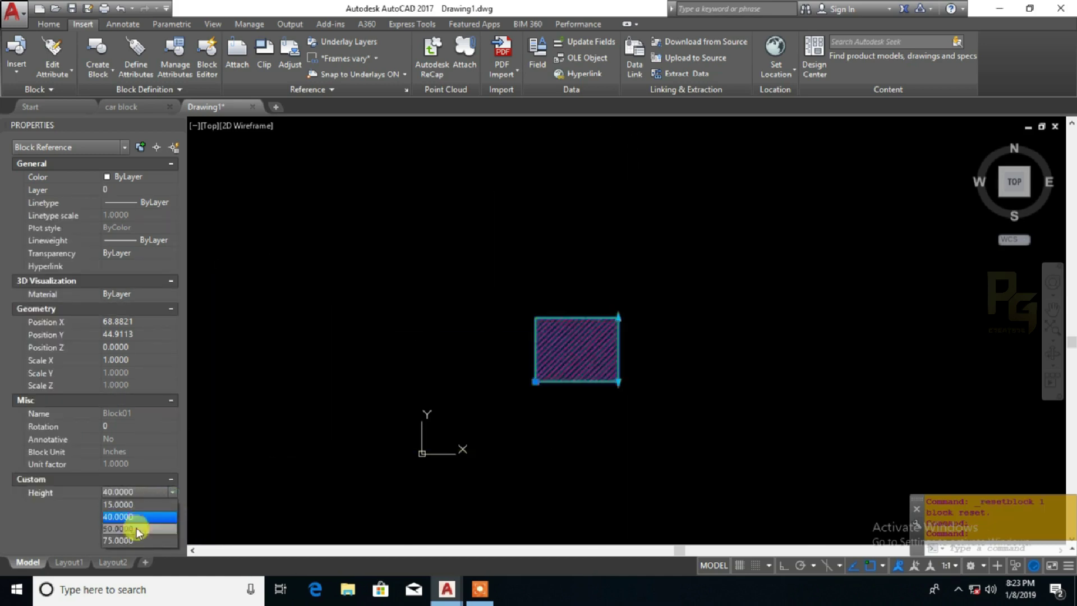
click(133, 537)
Reopen Block01 in the Block Editor, select the Height parameter, and collapse its Geometry and Property Labels sections
right_click(514, 284)
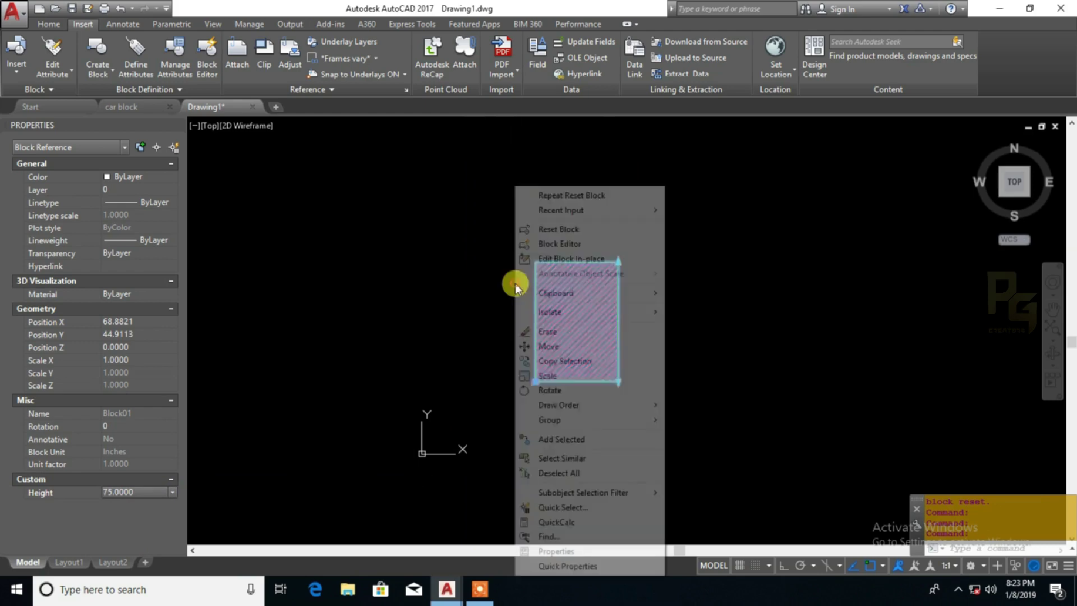
click(548, 241)
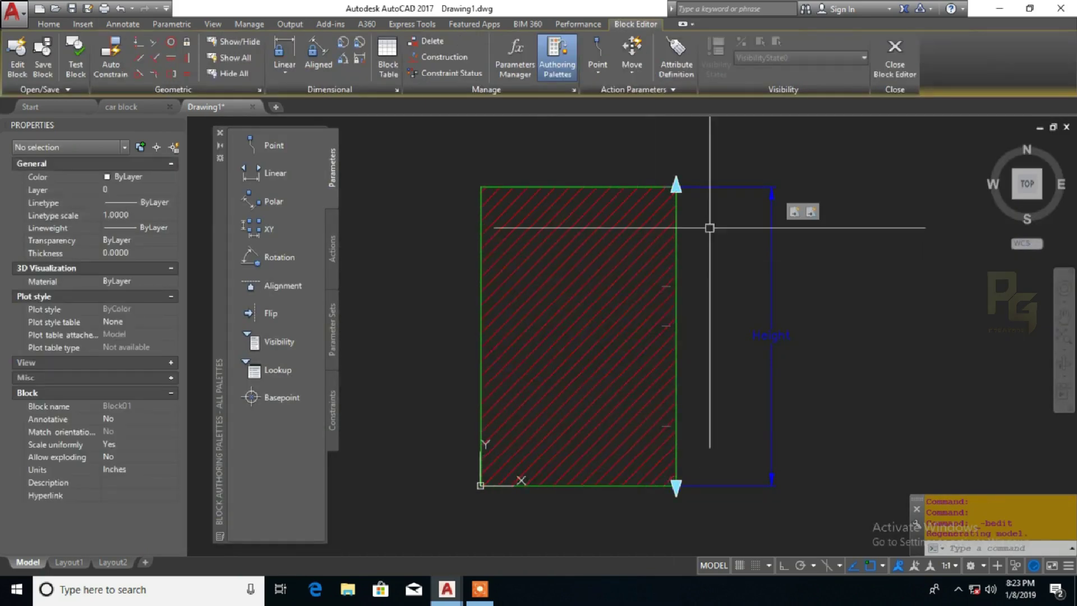
click(709, 229)
click(705, 175)
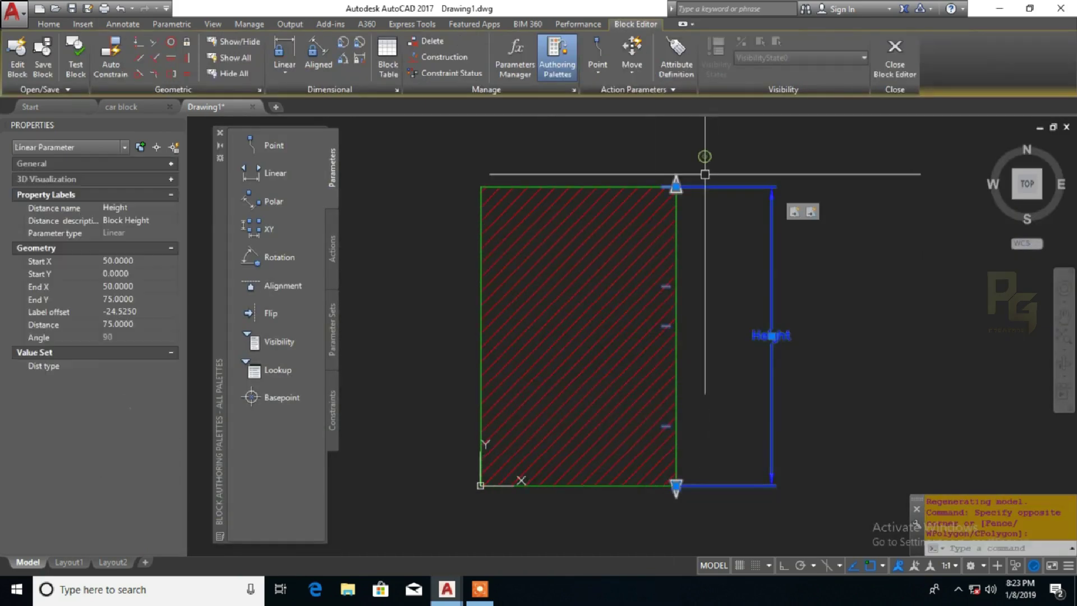
click(171, 248)
click(172, 195)
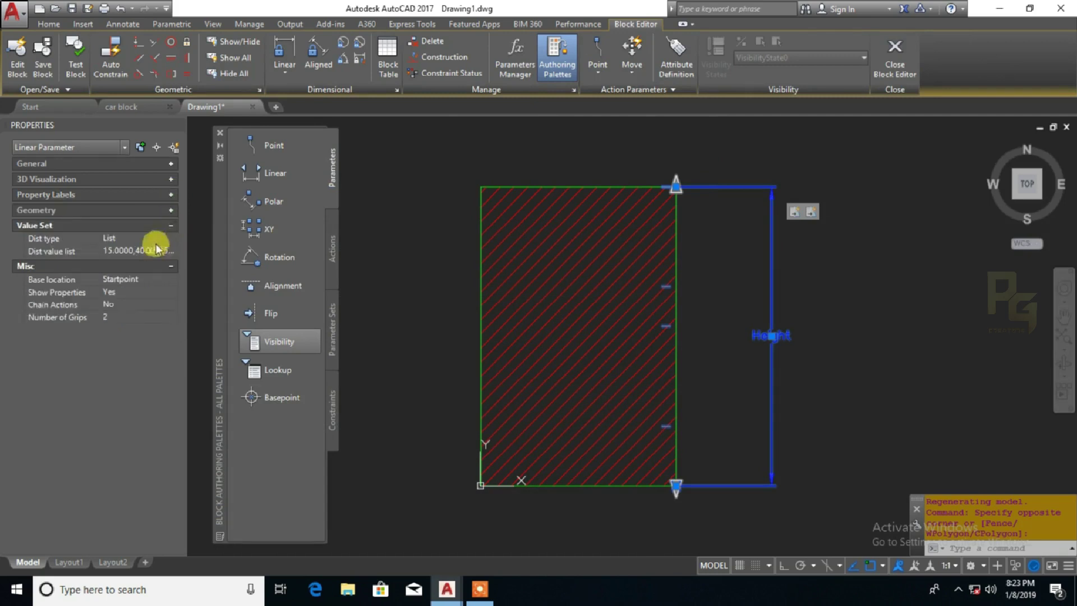
Preview the Startpoint and Midpoint base location options of the Height parameter without changing the setting
click(141, 281)
click(173, 279)
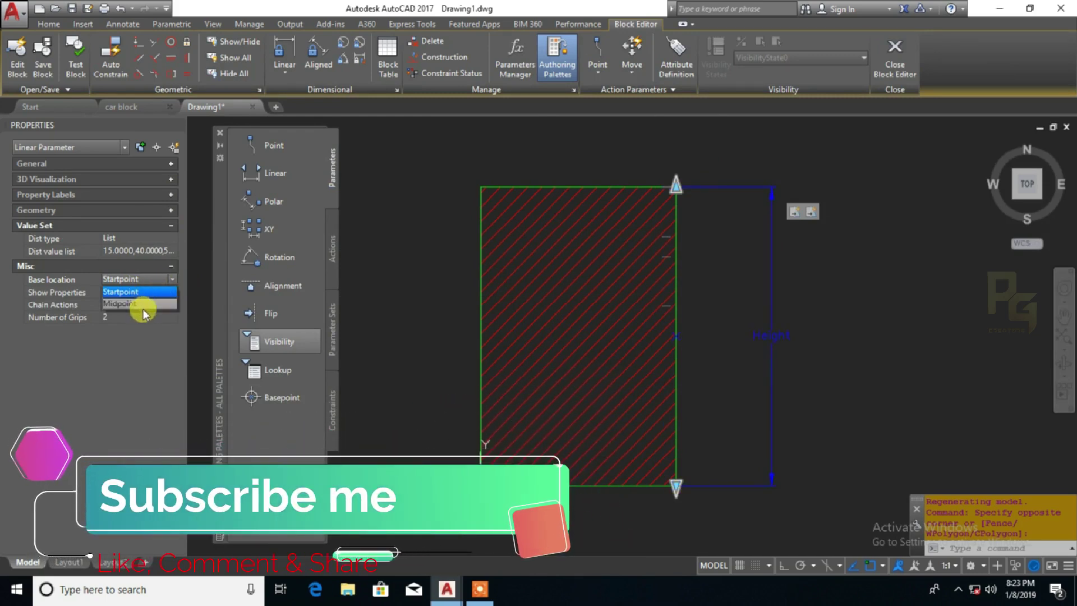
click(172, 277)
click(172, 292)
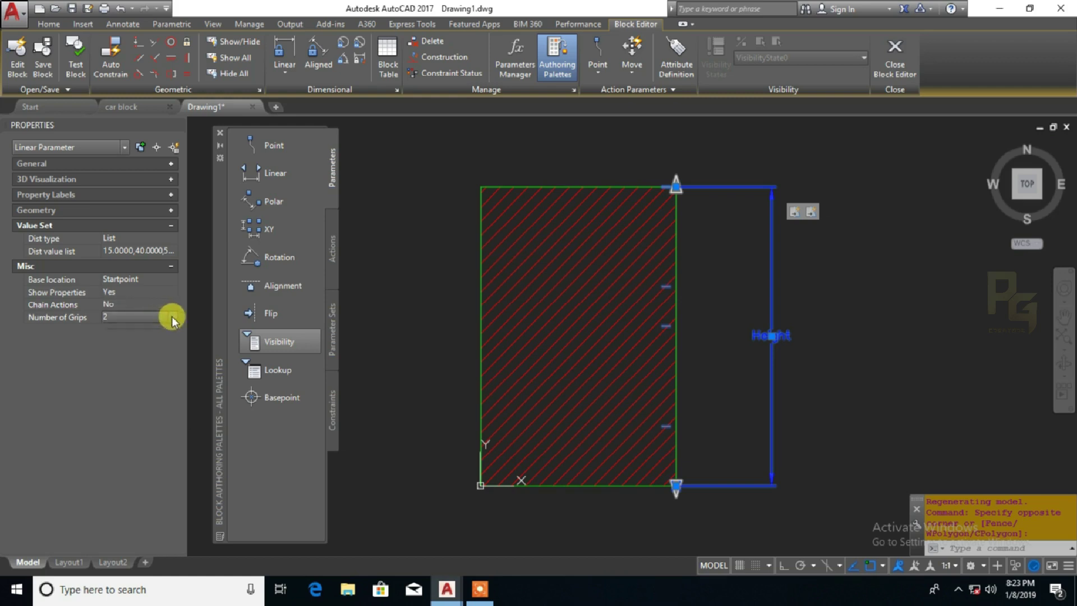
Set the Height parameter's number of grips to 0 and save the changes while leaving the Block Editor
click(172, 316)
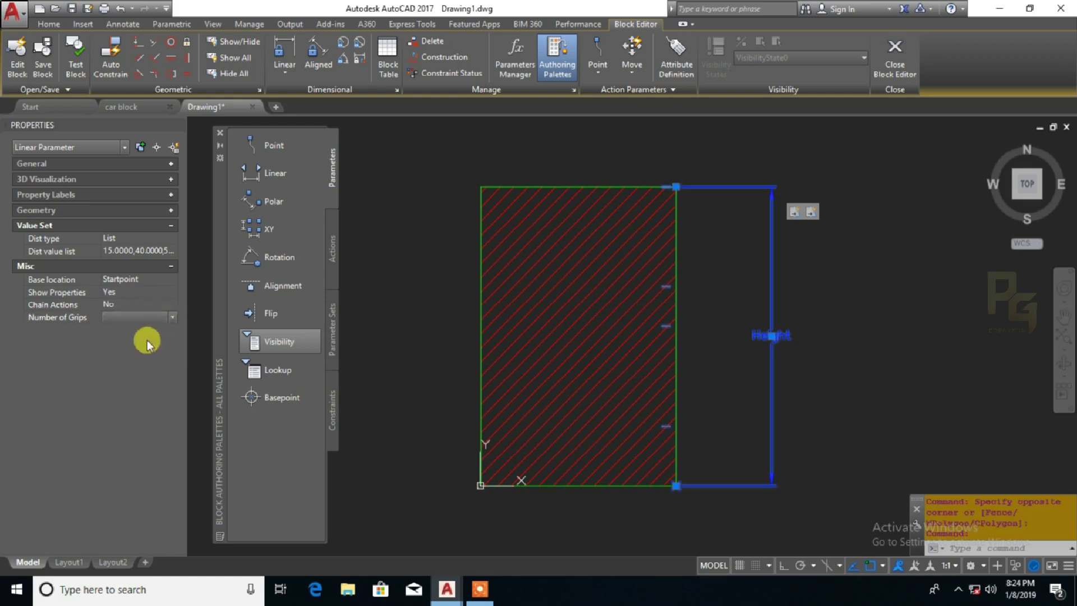
click(876, 81)
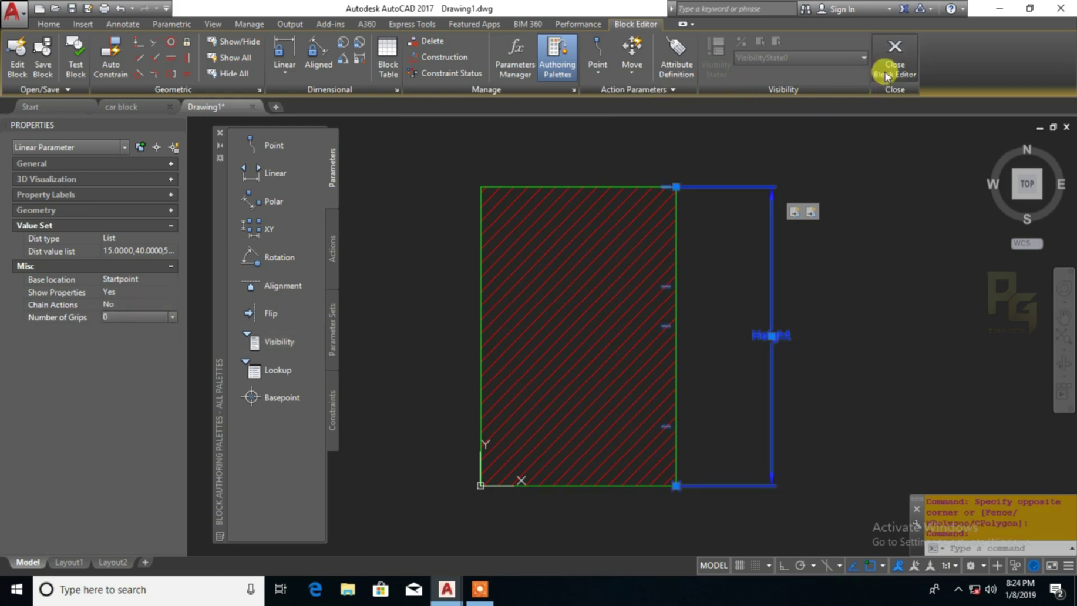
click(438, 277)
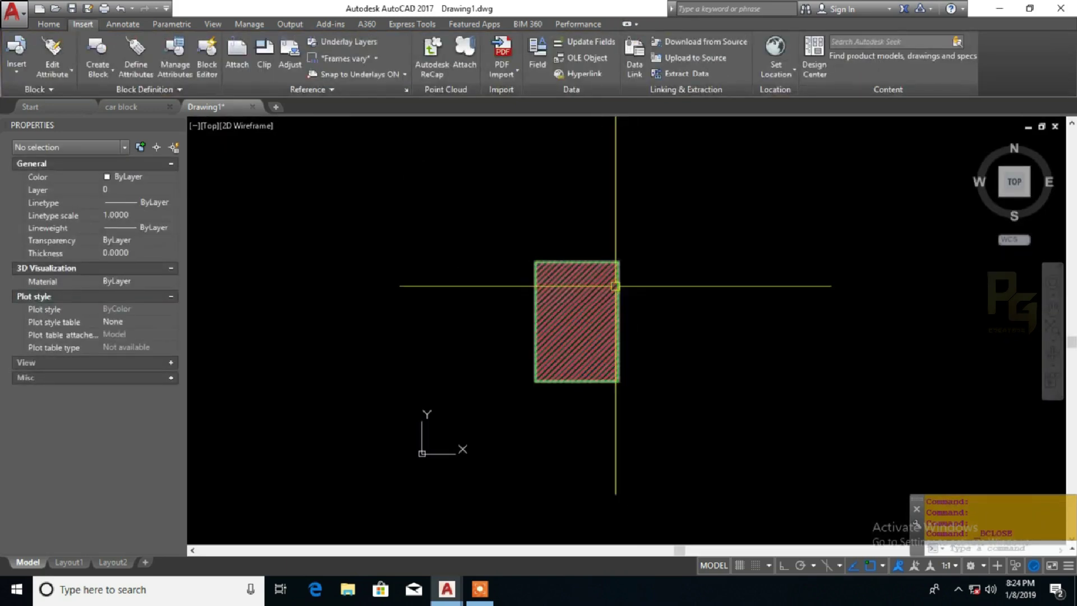
Select the block reference and set its custom Height to 40 from the listed values
click(617, 275)
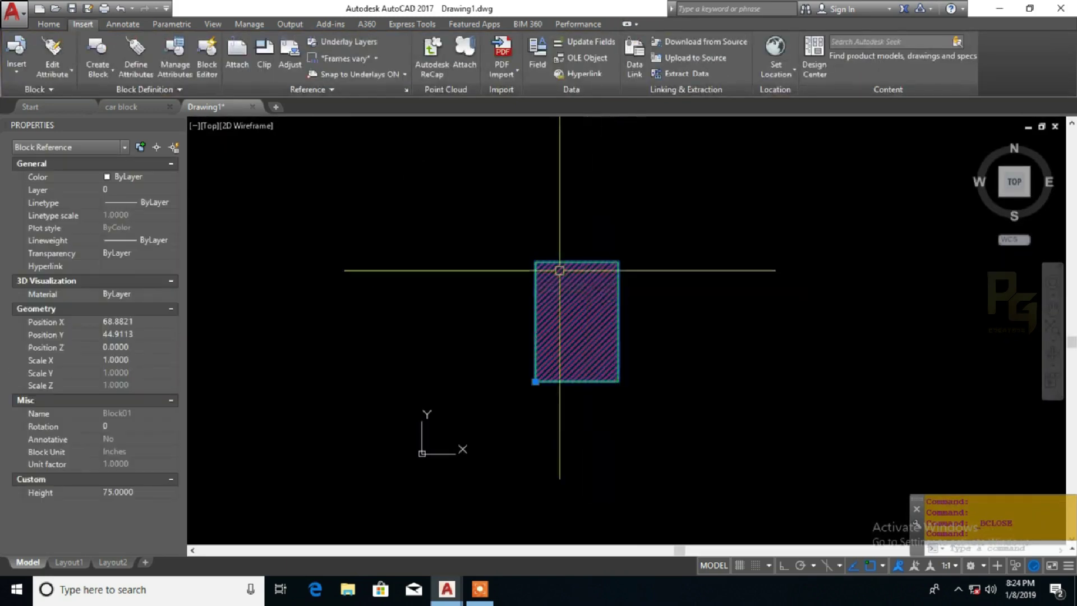
click(171, 490)
click(171, 492)
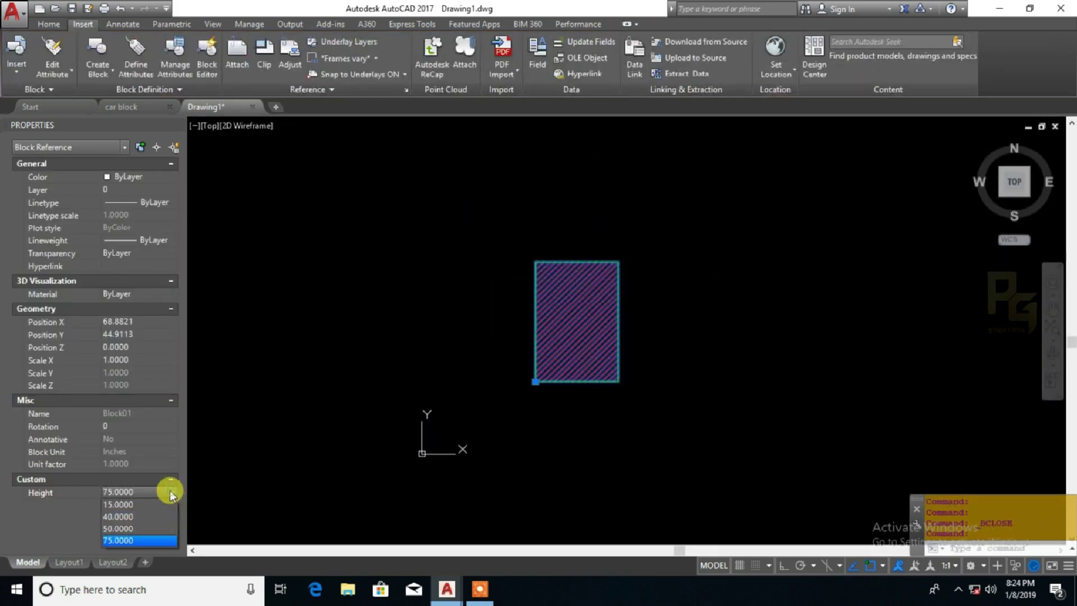
click(139, 516)
scroll(617, 349, up, 2)
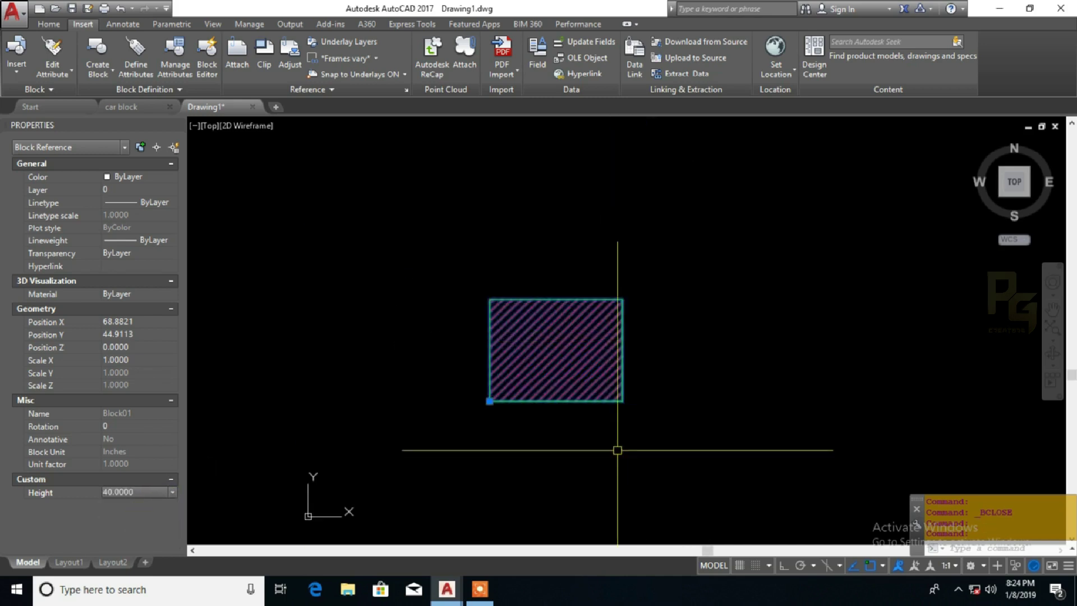
Reopen Block01 in the Block Editor, select the Height parameter, and keep its number of grips at 0
right_click(560, 253)
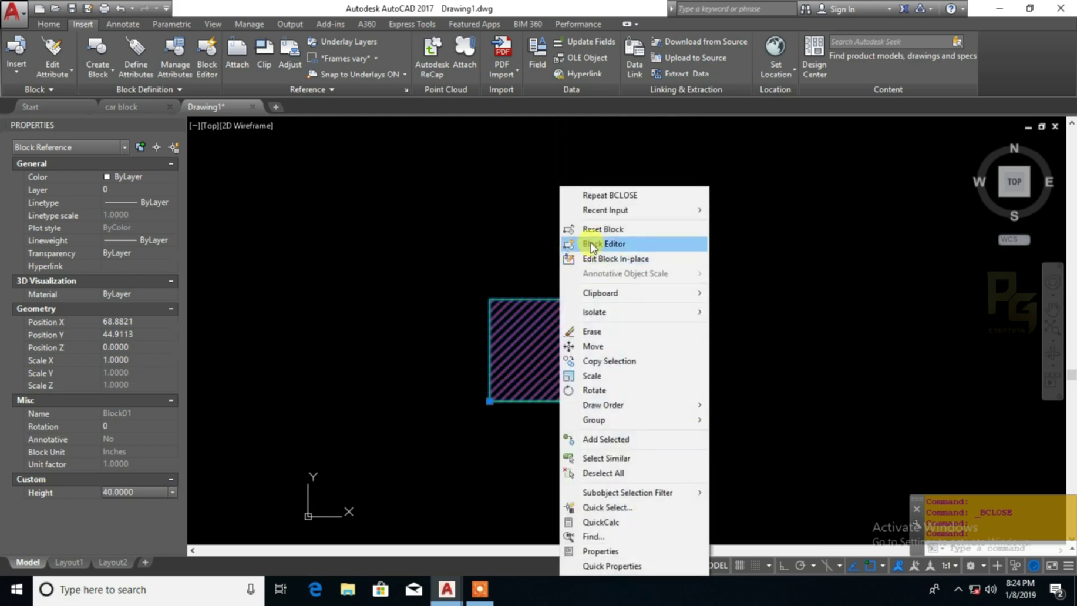
click(567, 243)
click(793, 229)
click(762, 243)
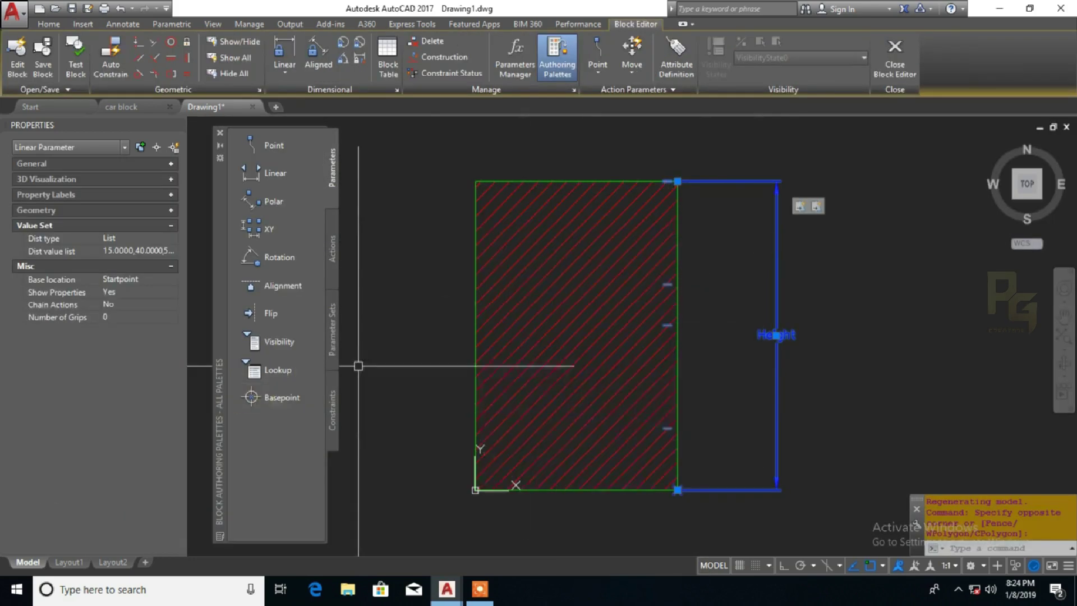
click(142, 316)
click(142, 316)
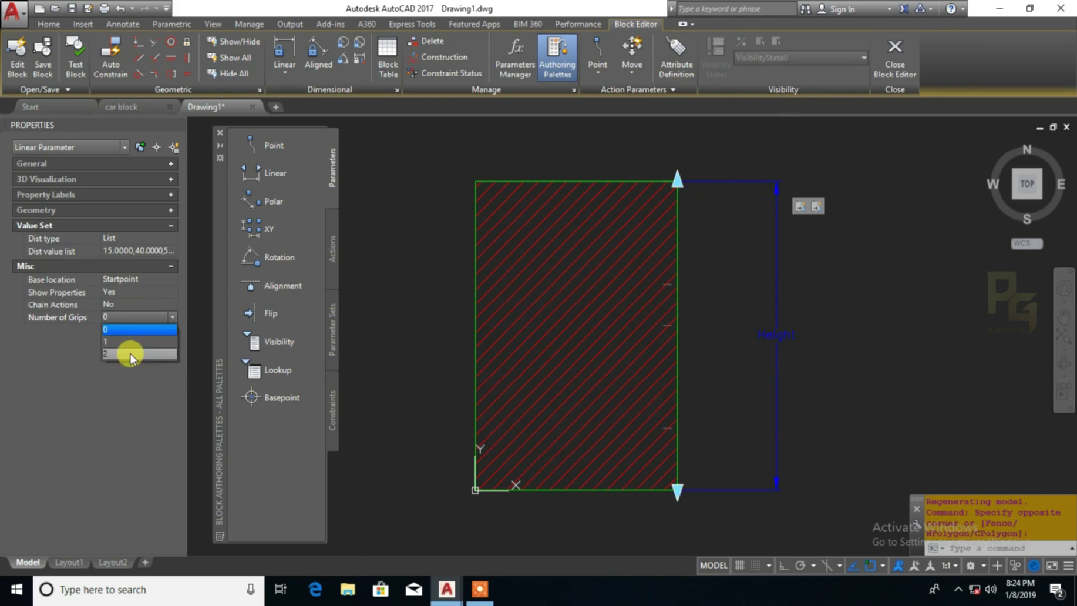
click(137, 329)
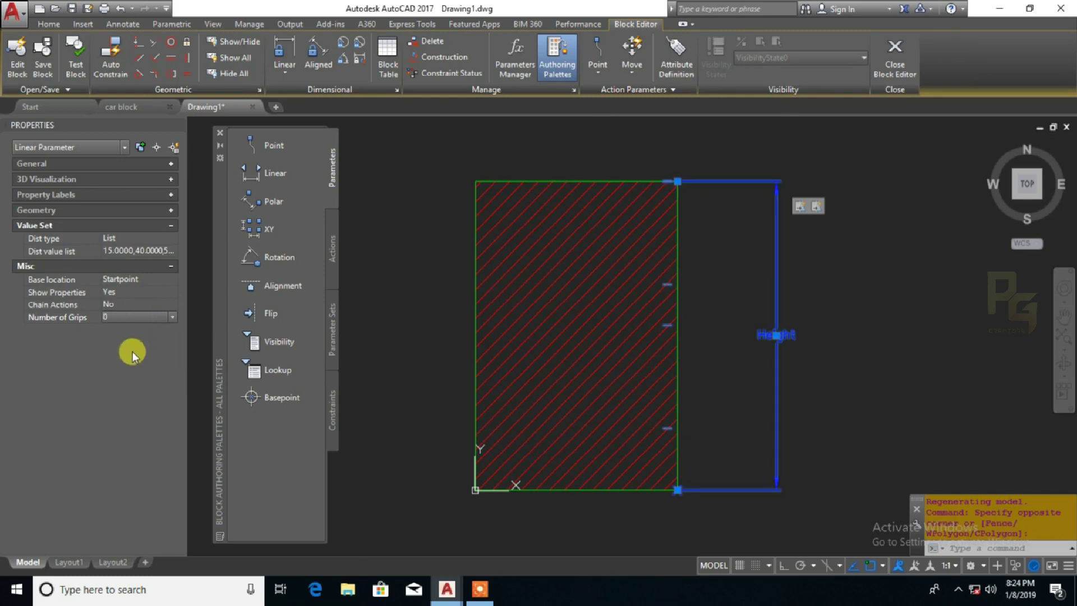
Set the Height parameter's base location to Midpoint and save the parameter changes while closing the Block Editor
click(165, 277)
click(173, 278)
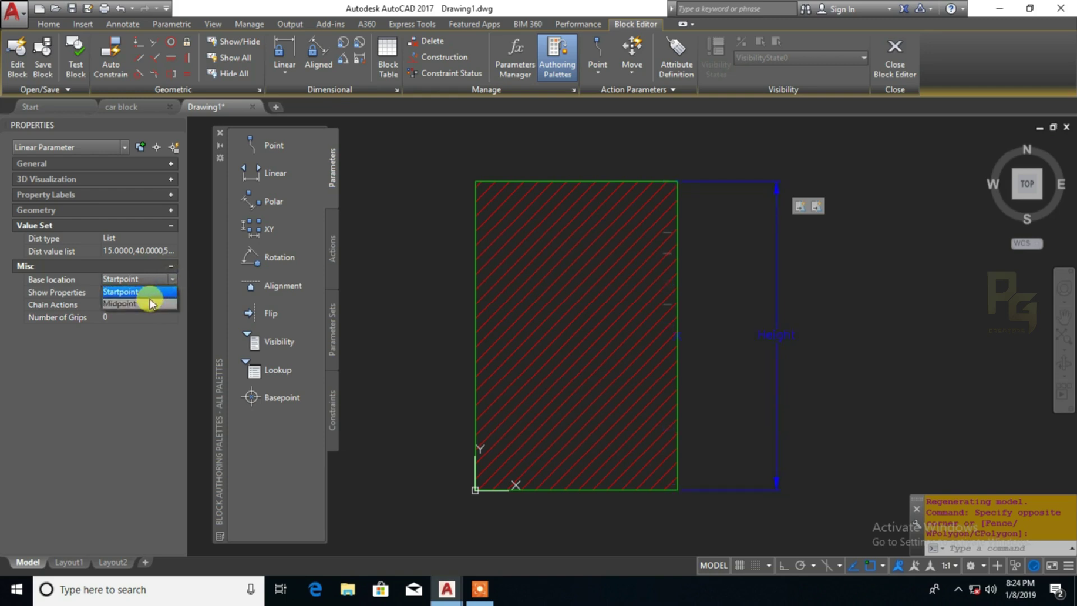
click(175, 282)
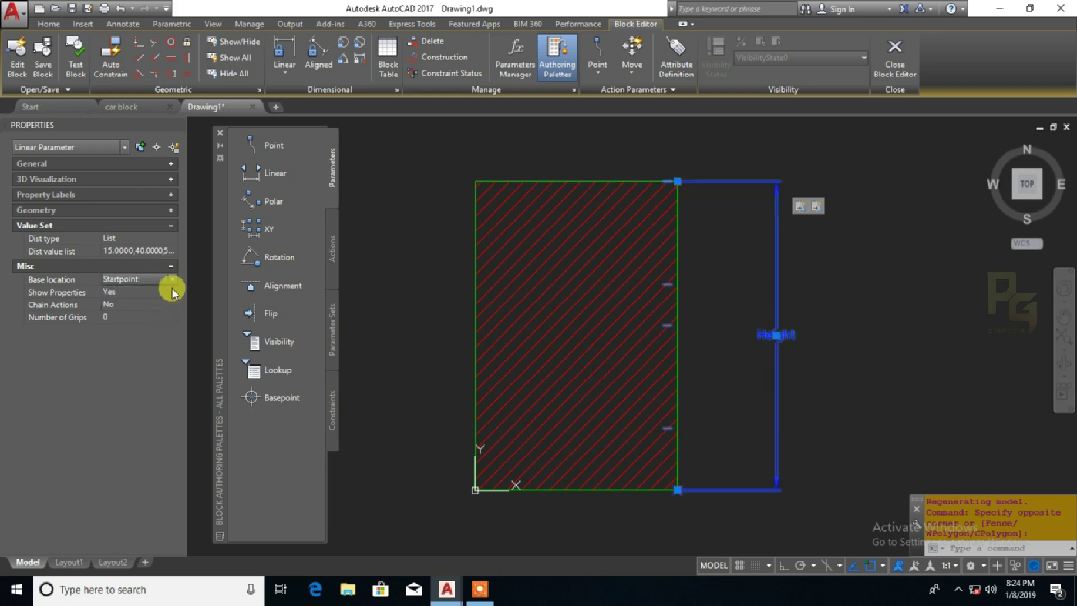
click(174, 278)
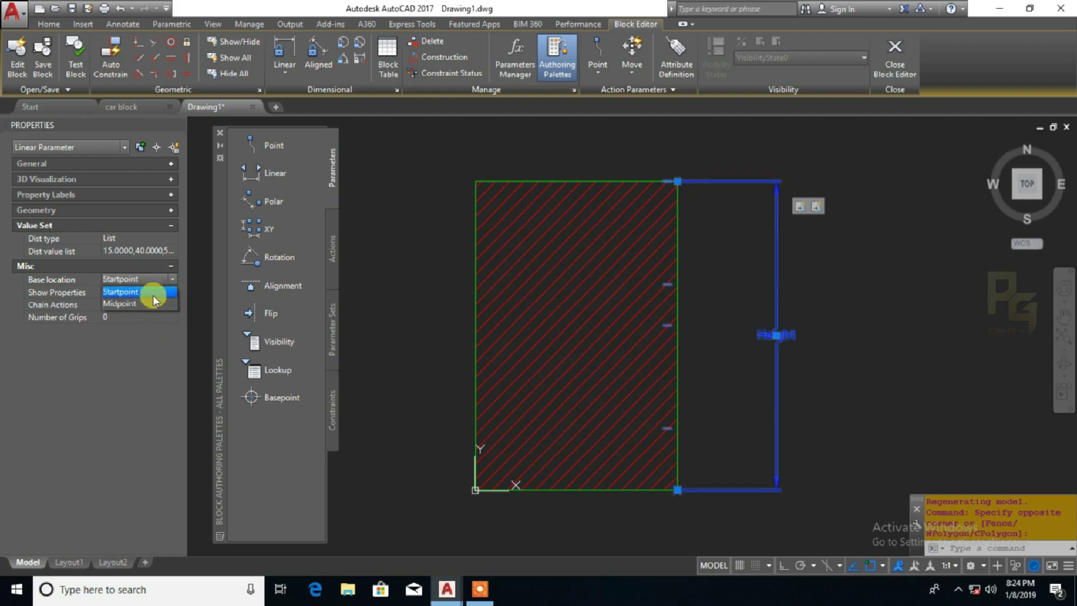
click(153, 303)
click(895, 56)
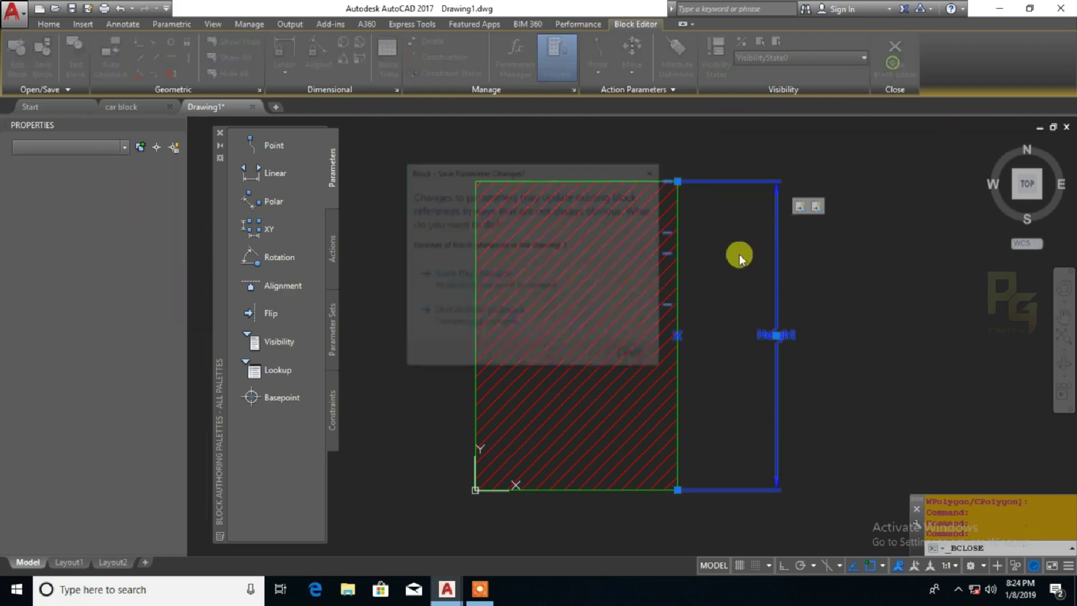
click(475, 273)
Select the block reference and test its custom Height with the listed values 15 and 50
click(580, 281)
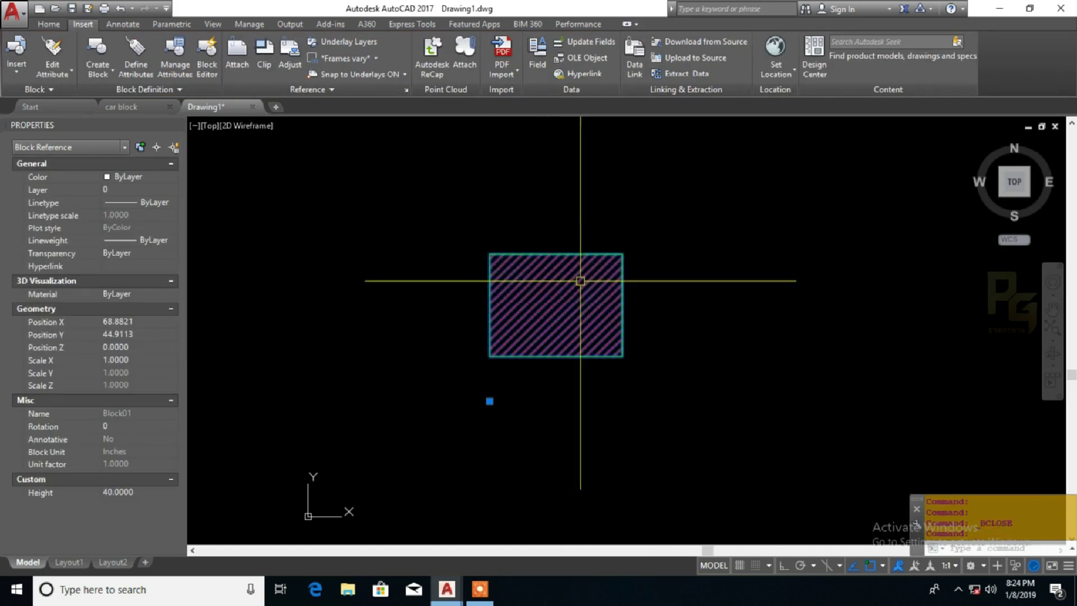
click(174, 494)
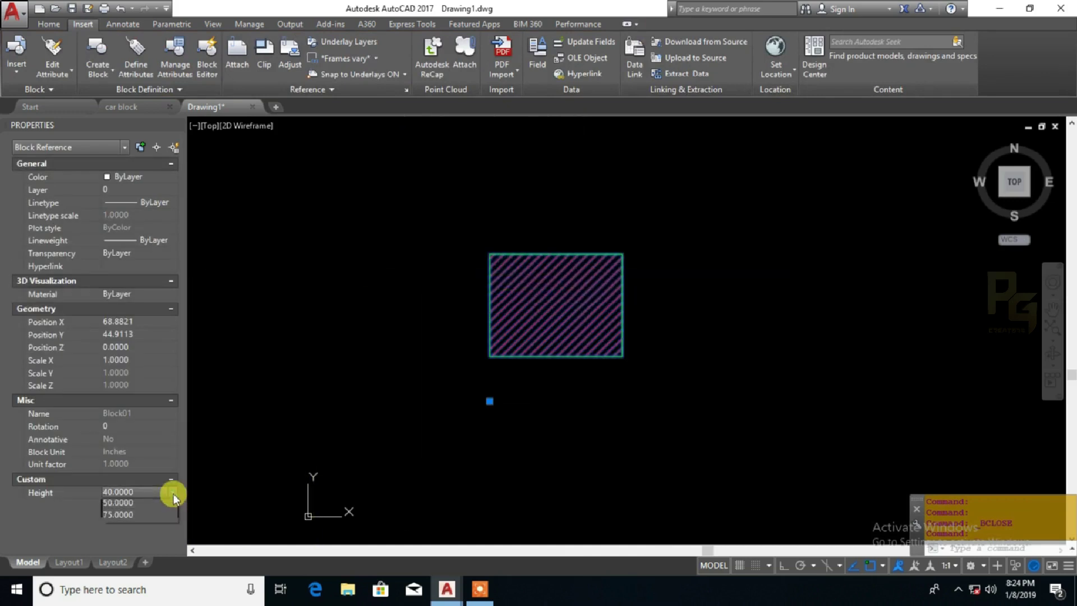
click(130, 503)
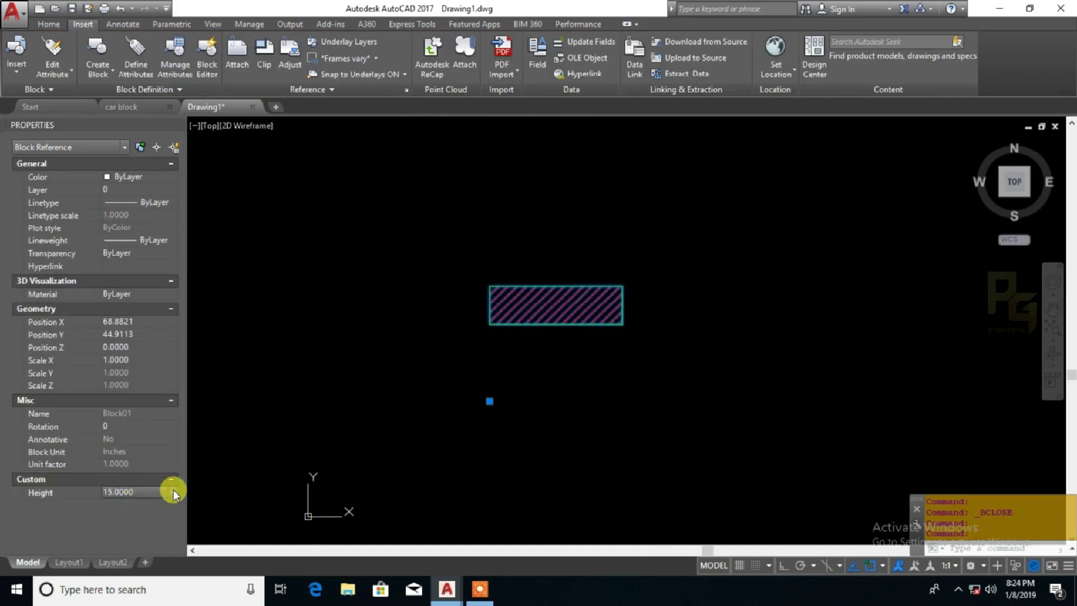
click(173, 492)
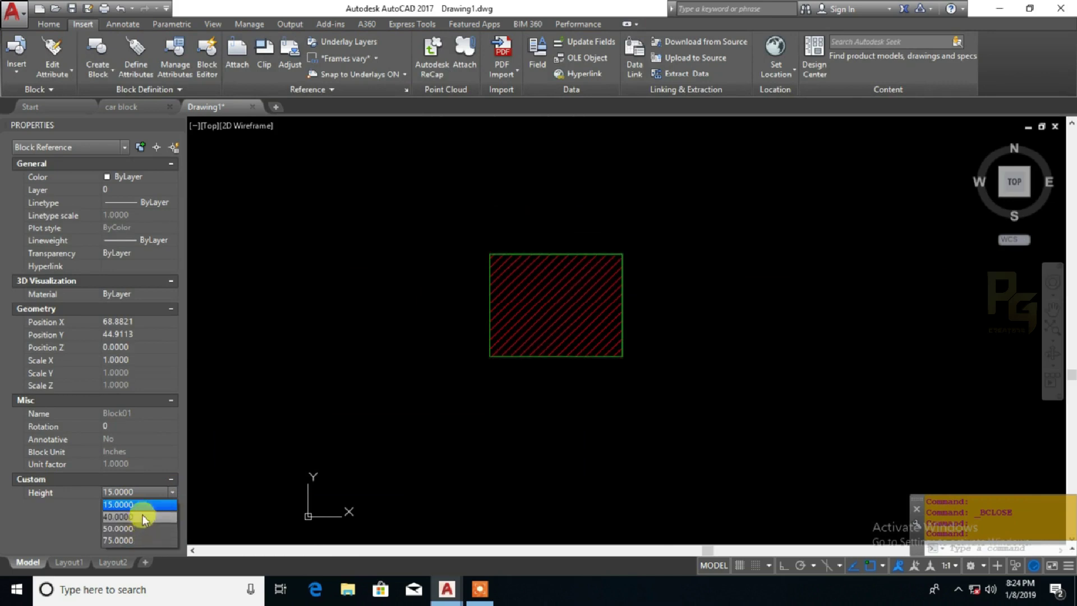
click(161, 494)
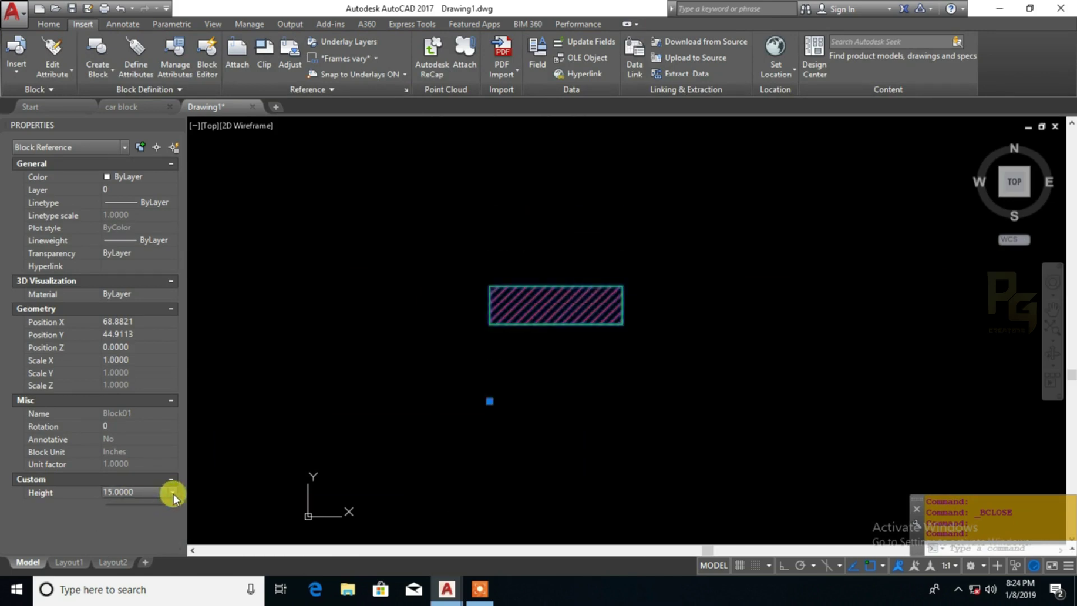
click(174, 494)
click(149, 528)
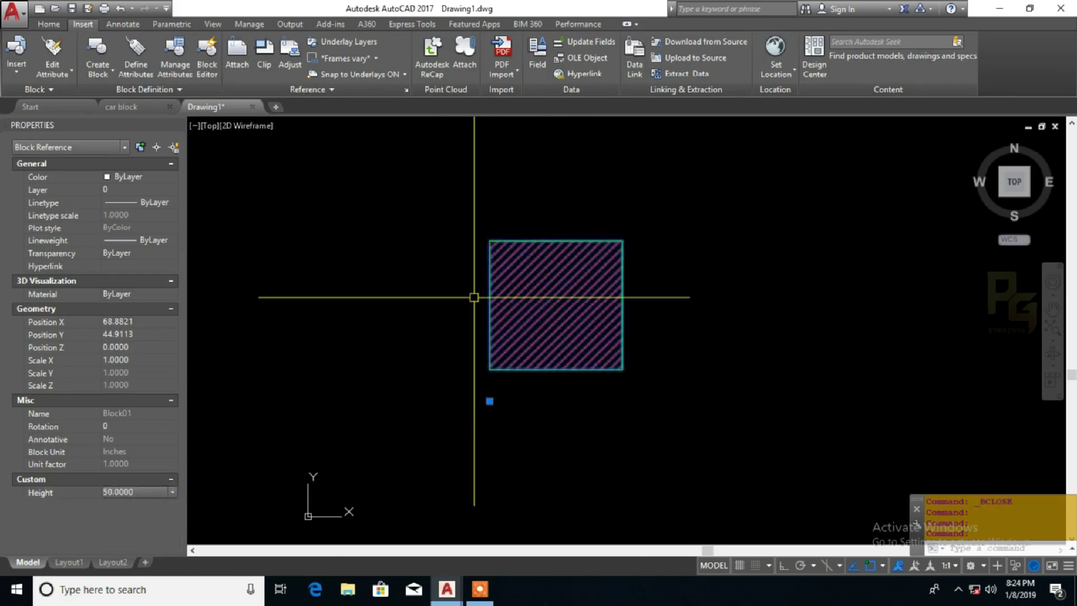
Reopen Block01 in the Block Editor, set the Height parameter's base location to Startpoint, and save the changes on closing
right_click(480, 286)
click(533, 244)
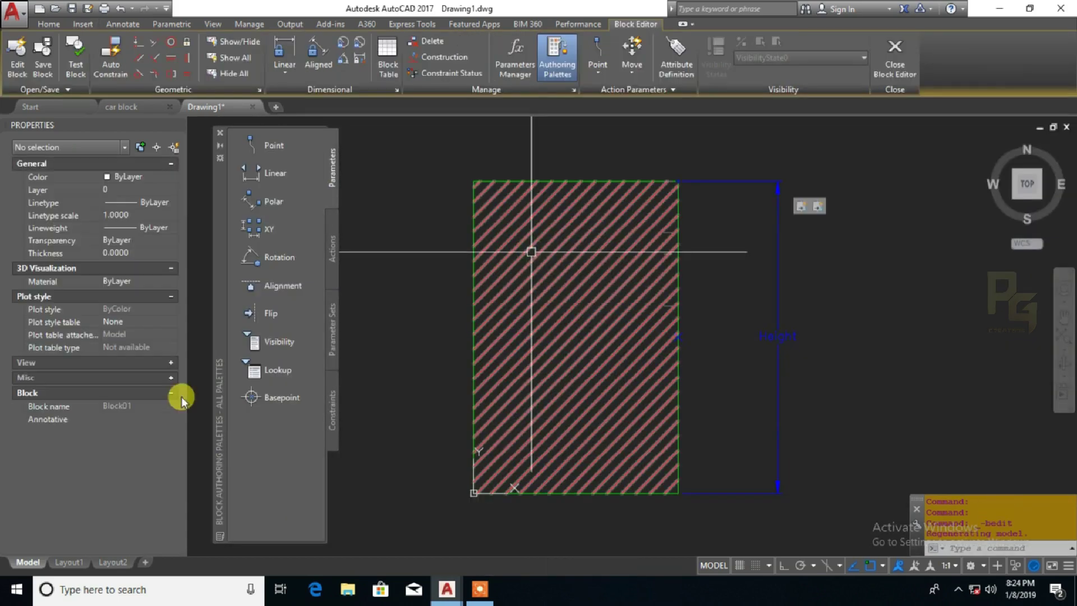
drag(788, 277, 765, 284)
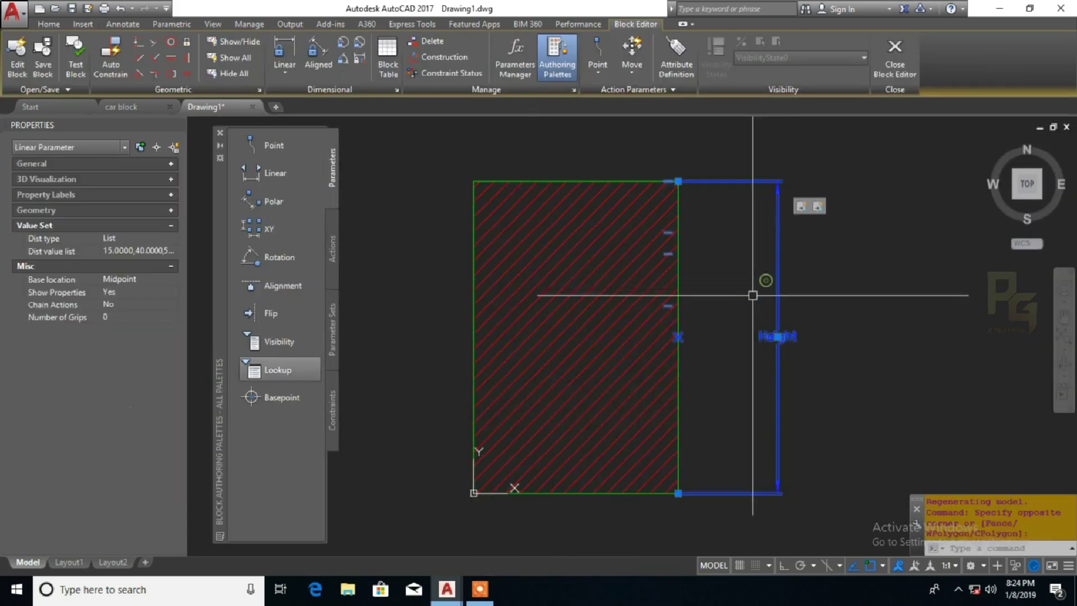
click(173, 292)
click(173, 292)
click(174, 292)
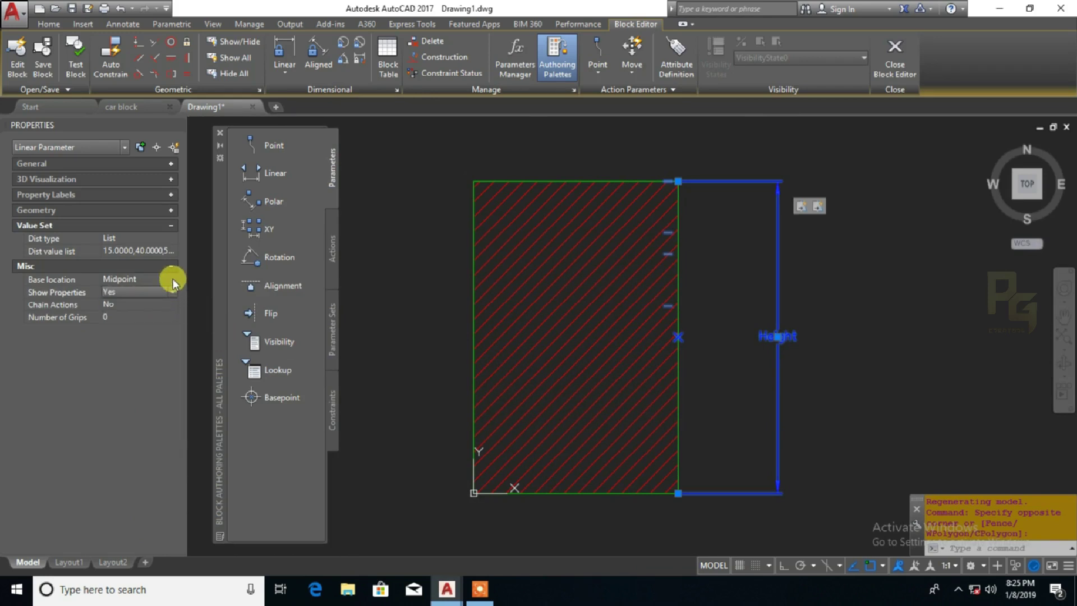
click(172, 280)
click(140, 293)
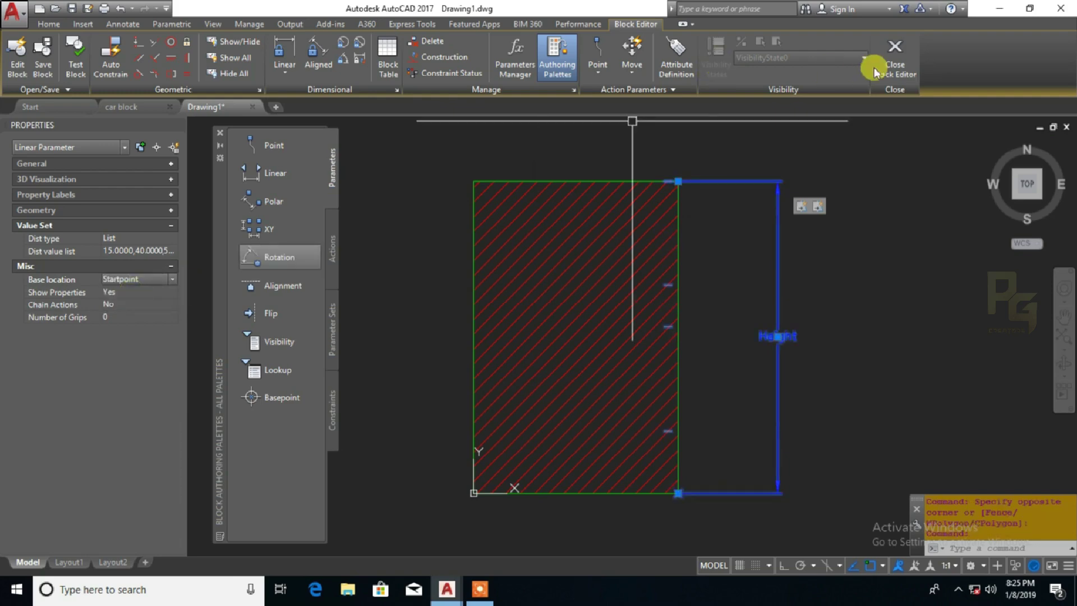
click(896, 61)
click(486, 278)
Set the block reference's custom Height to 75 from the value list and clear the selection
click(589, 279)
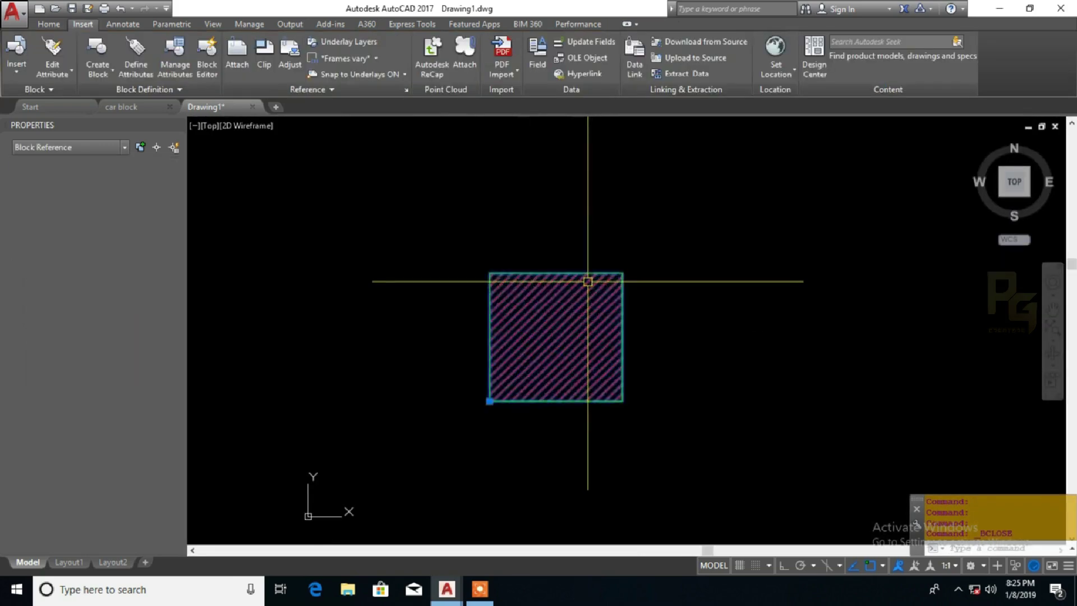
click(169, 492)
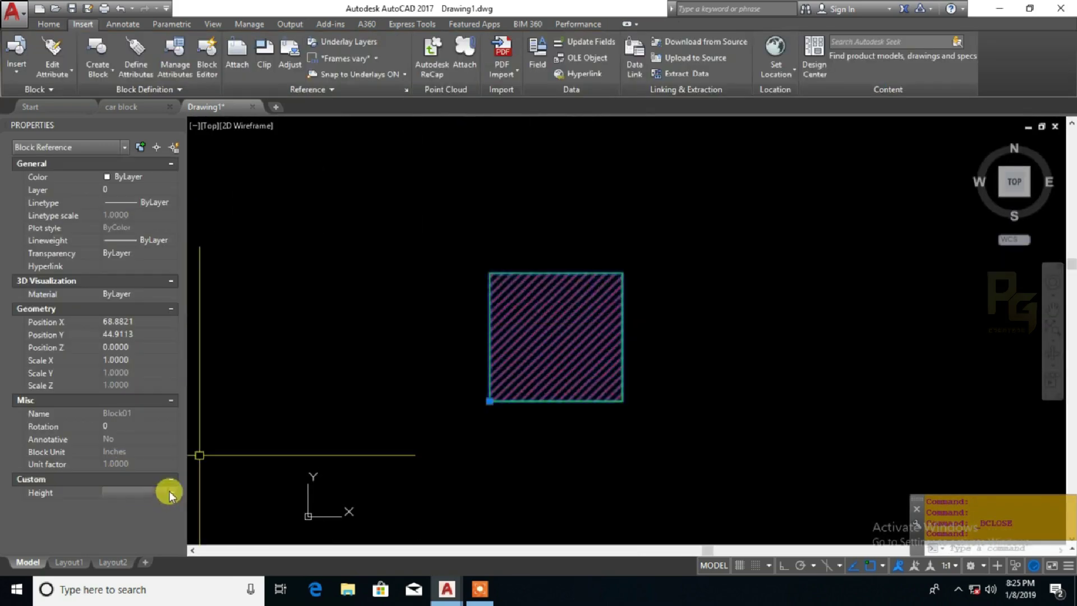
click(171, 491)
click(128, 540)
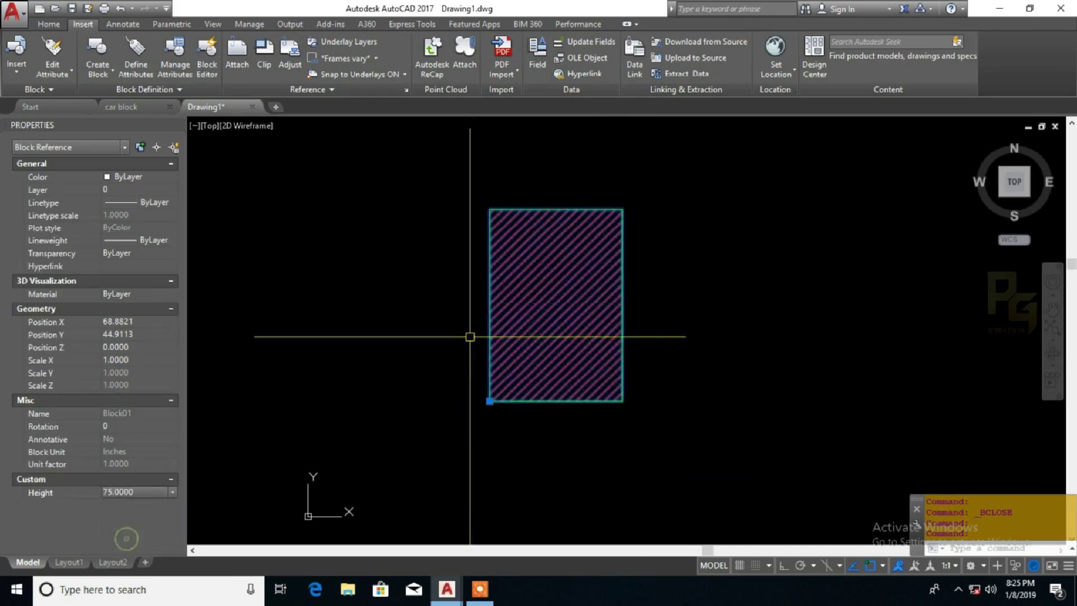
scroll(472, 332, down, 3)
middle_drag(535, 371, 609, 372)
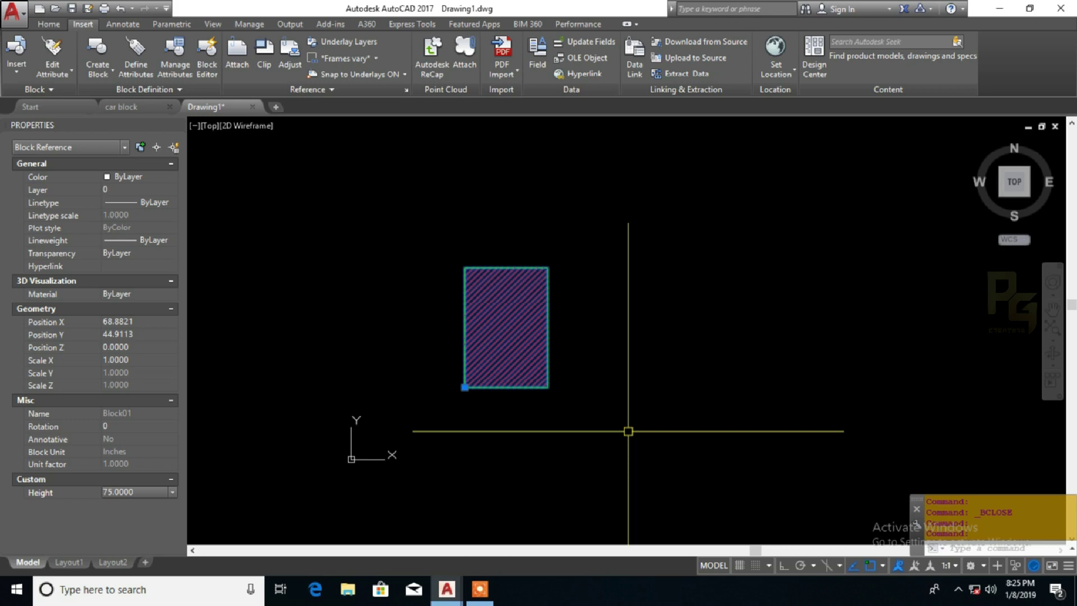
key(Escape)
key(Escape)
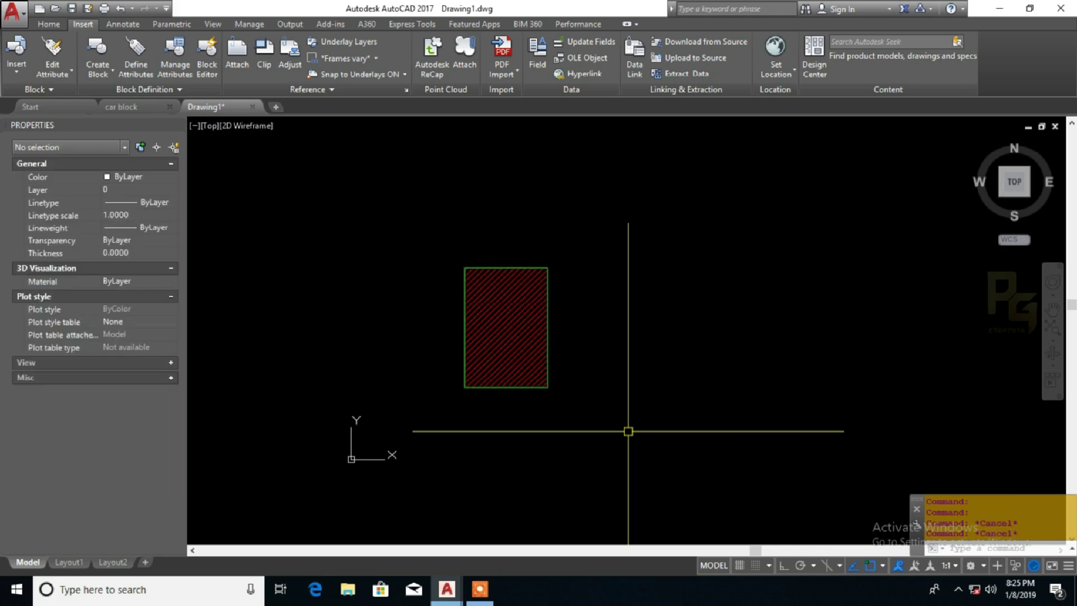